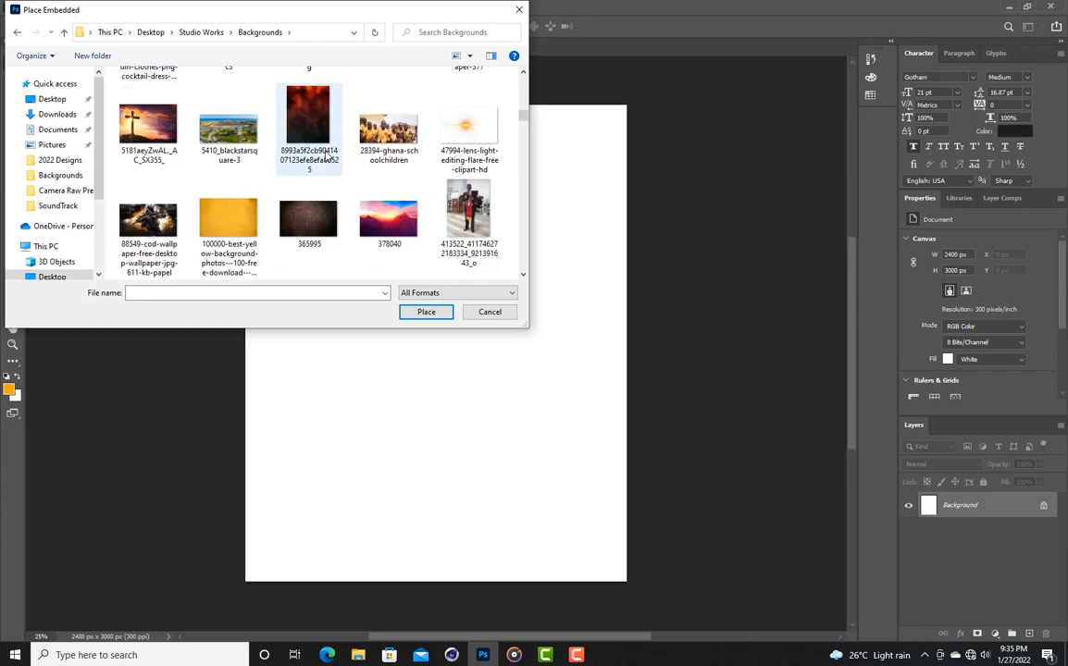
# Browse the Backgrounds folder and place the red smoke image afe8024006bd032f1aa538ffaed8f6db as an embedded layer.
pyautogui.scroll(-10, 325, 157)
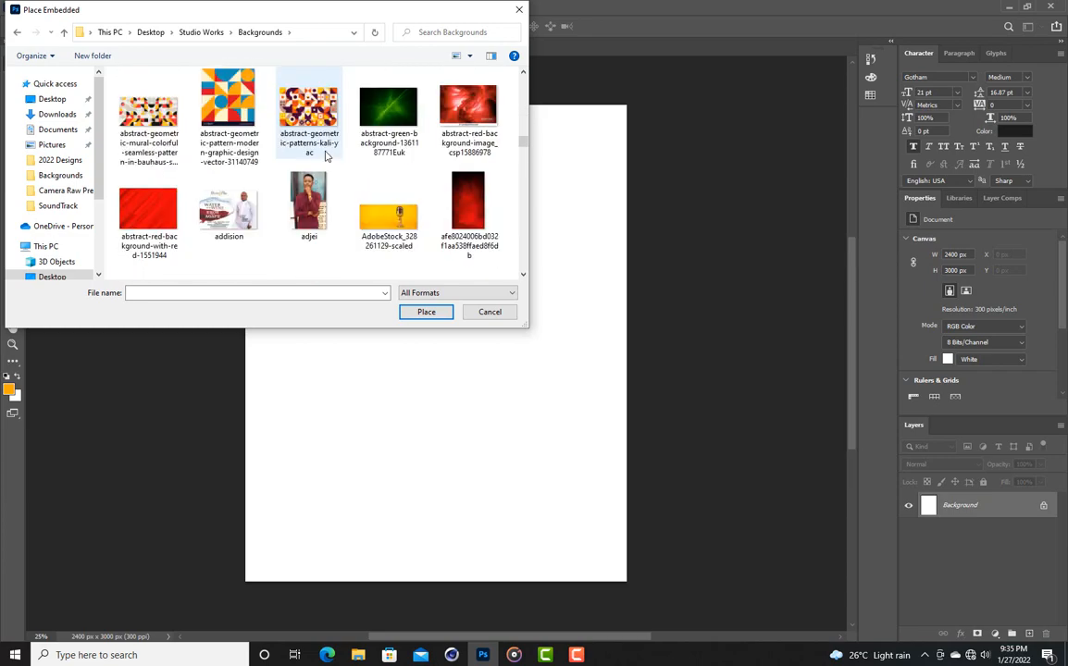
pyautogui.scroll(-6, 324, 158)
pyautogui.scroll(2, 324, 158)
pyautogui.scroll(-2, 324, 158)
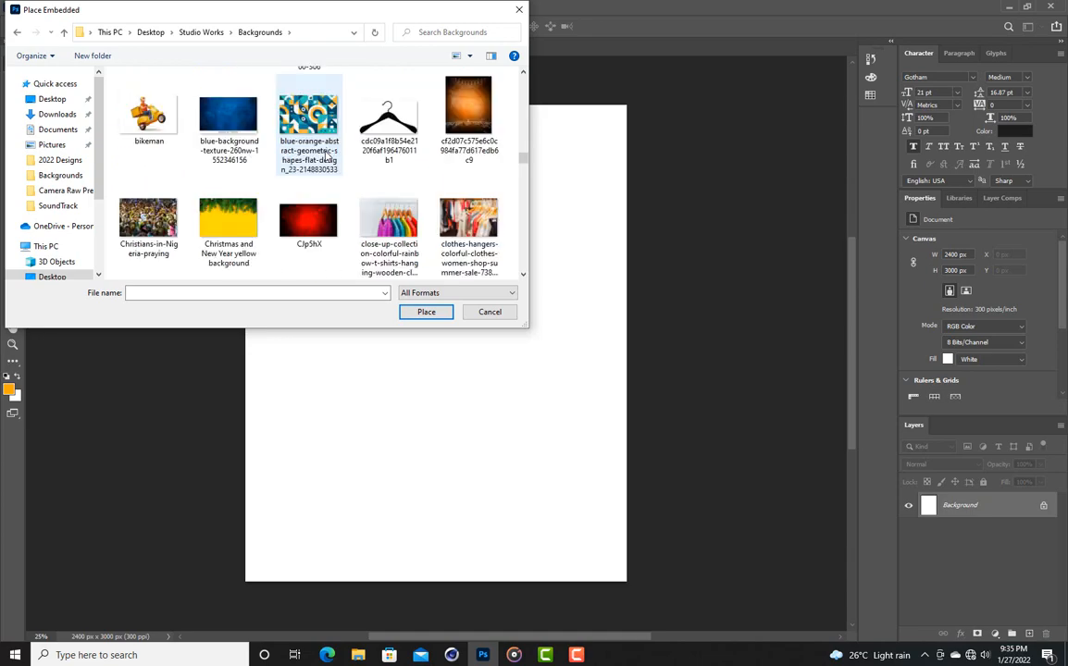
pyautogui.scroll(-1, 325, 157)
pyautogui.scroll(-1, 324, 158)
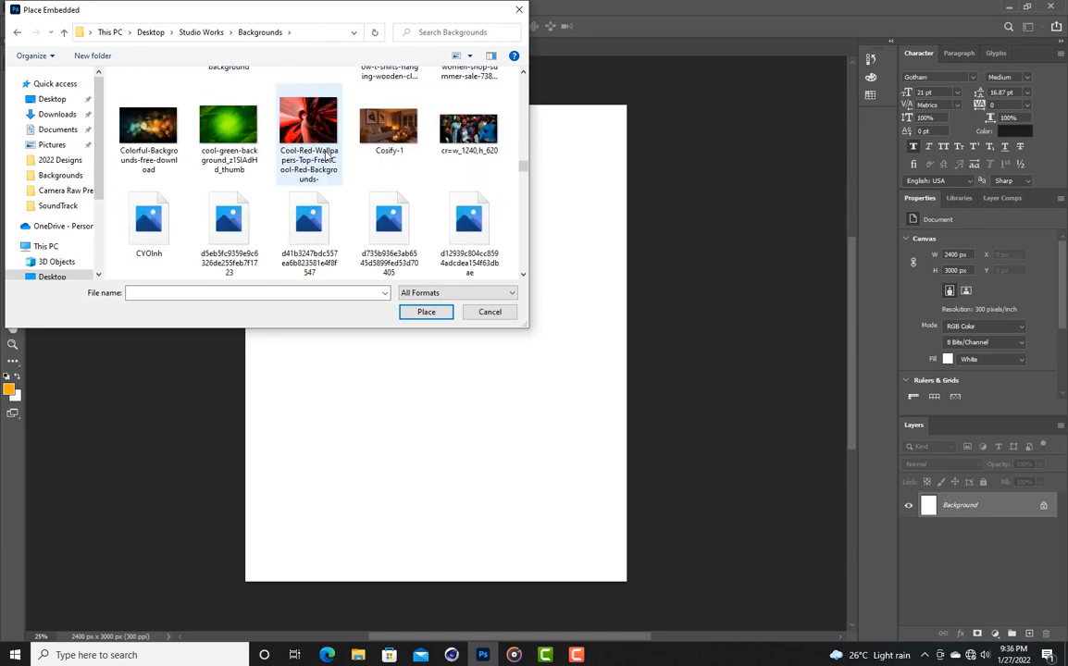
pyautogui.scroll(-20, 325, 158)
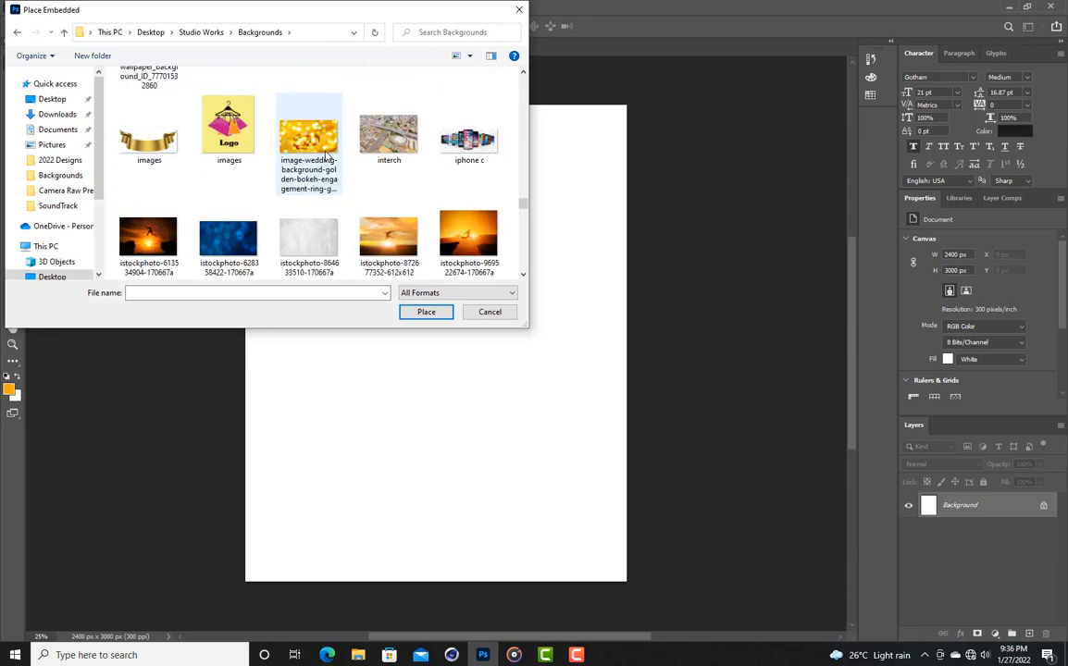
pyautogui.scroll(-20, 325, 157)
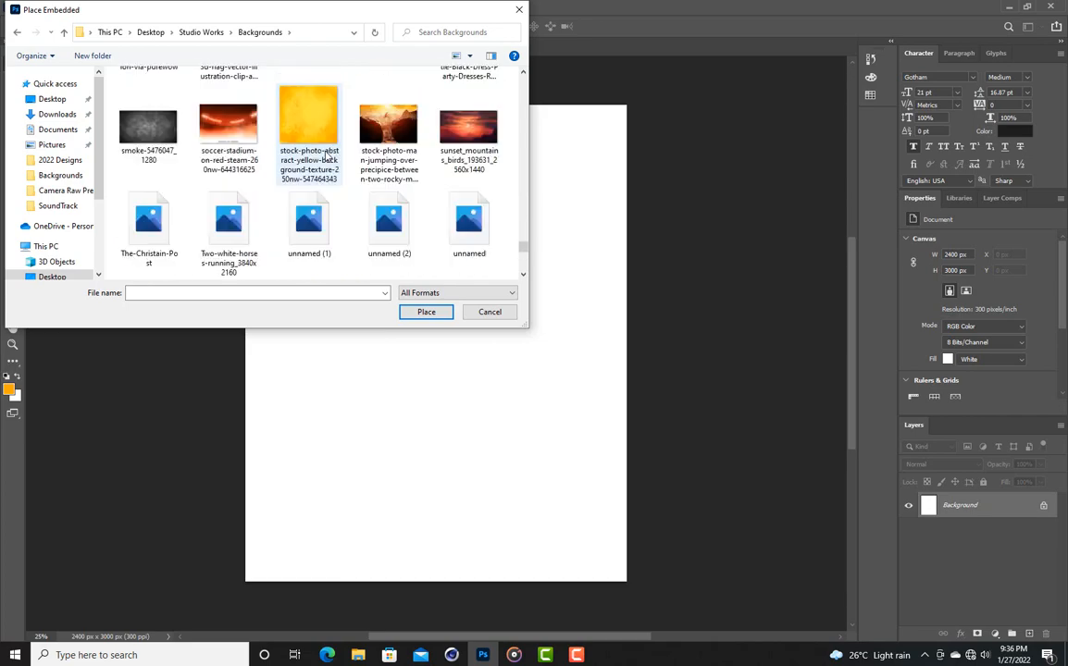
pyautogui.scroll(-5, 324, 157)
pyautogui.scroll(10, 325, 157)
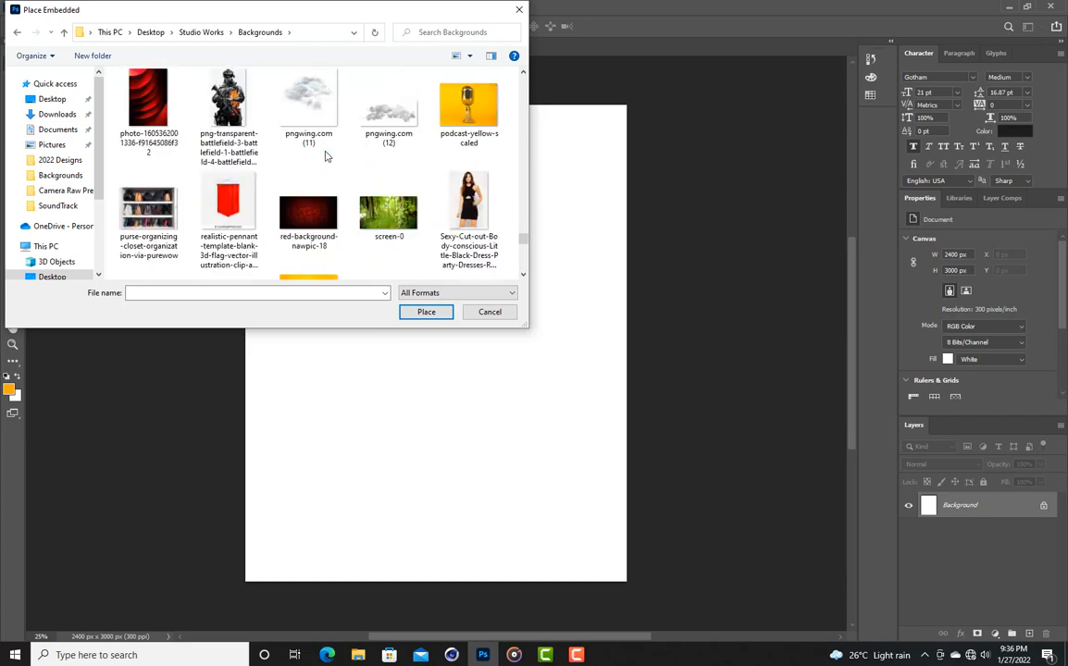
pyautogui.scroll(10, 324, 157)
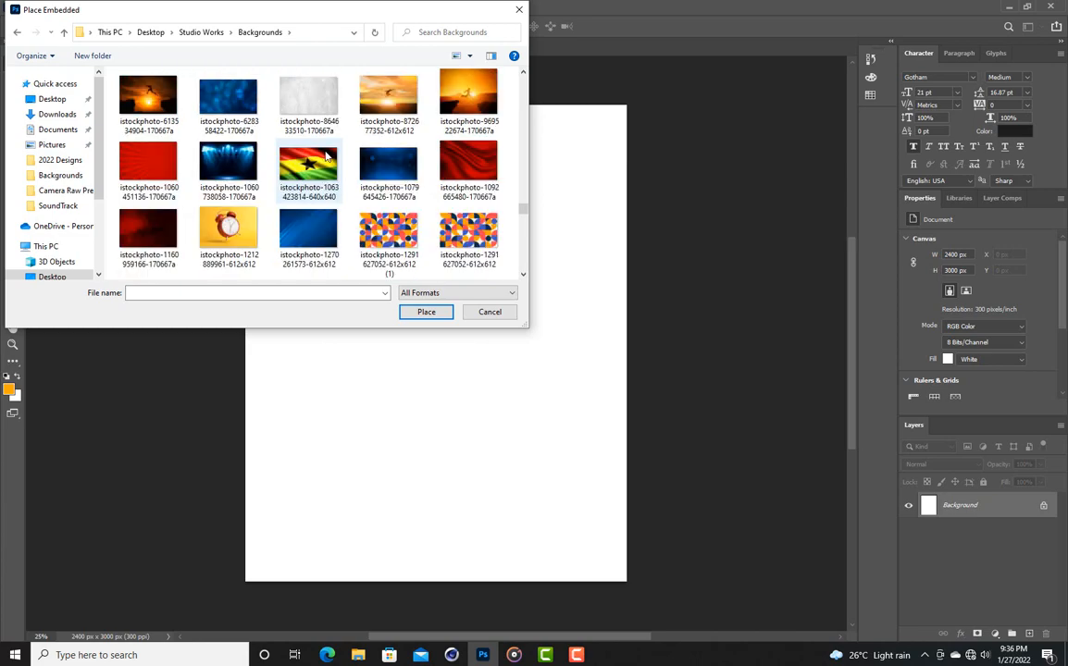
pyautogui.scroll(-3, 324, 157)
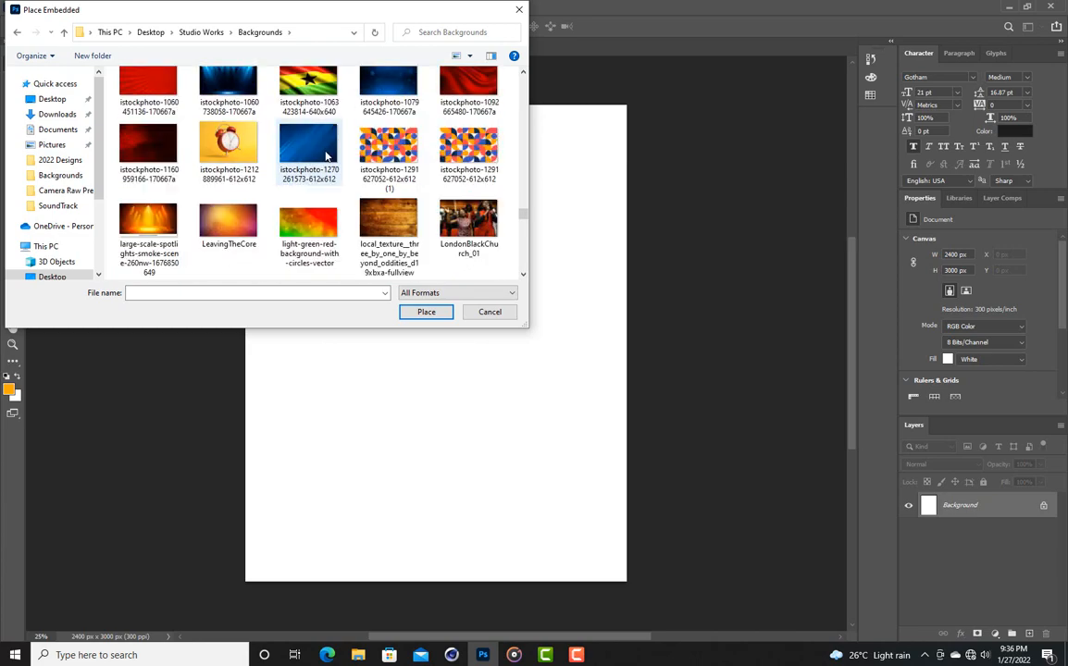
pyautogui.scroll(12, 324, 158)
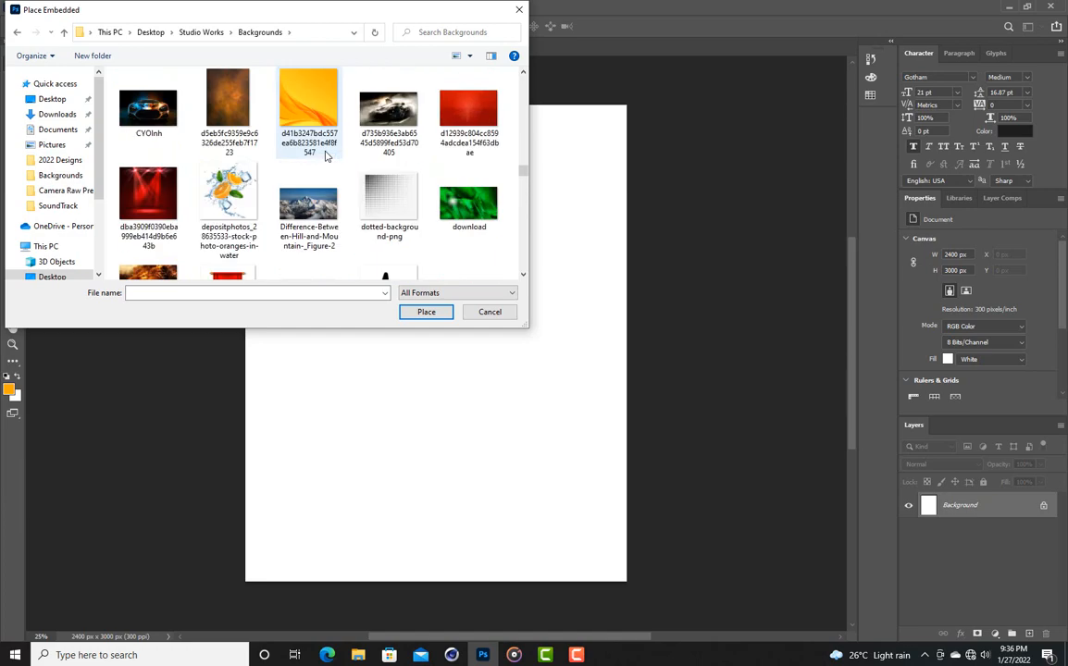
pyautogui.scroll(10, 325, 157)
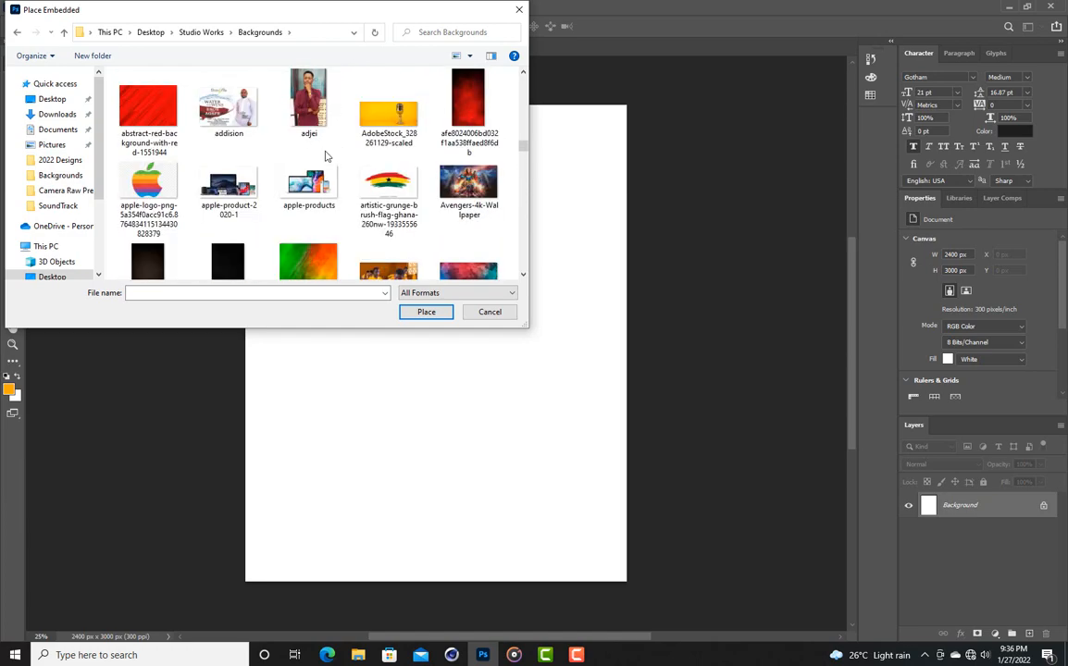
pyautogui.scroll(3, 324, 158)
pyautogui.scroll(-2, 325, 157)
pyautogui.click(457, 152)
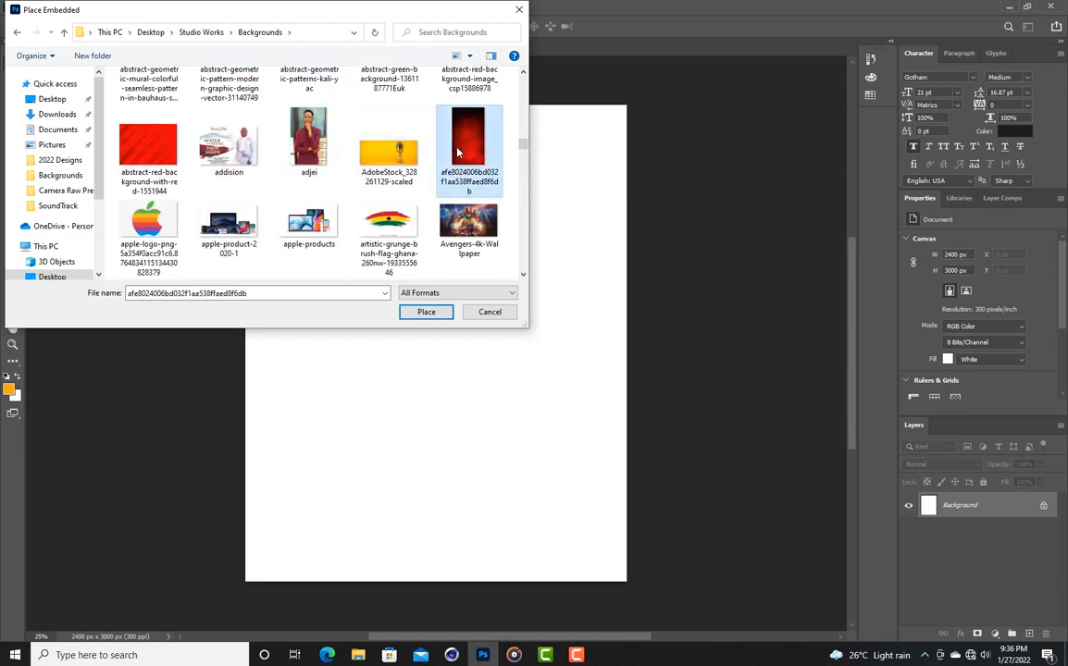
pyautogui.doubleClick(457, 153)
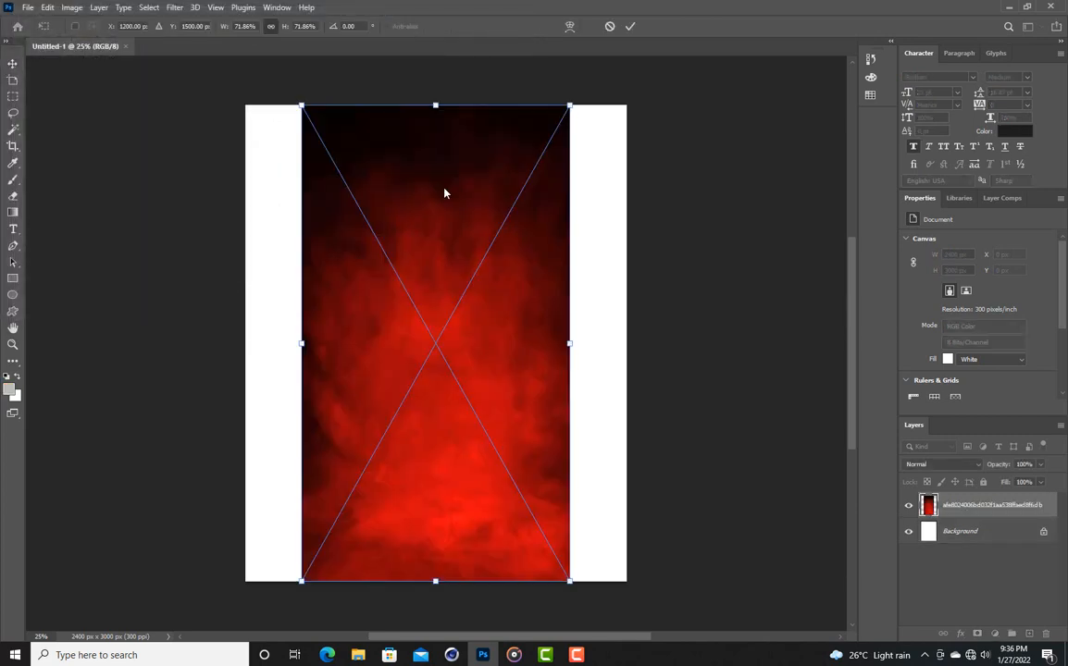
# Scale the placed red image proportionally to about 102% to span the canvas width, and shift it down about 120 px.
pyautogui.moveTo(303, 342); pyautogui.dragTo(245, 343)
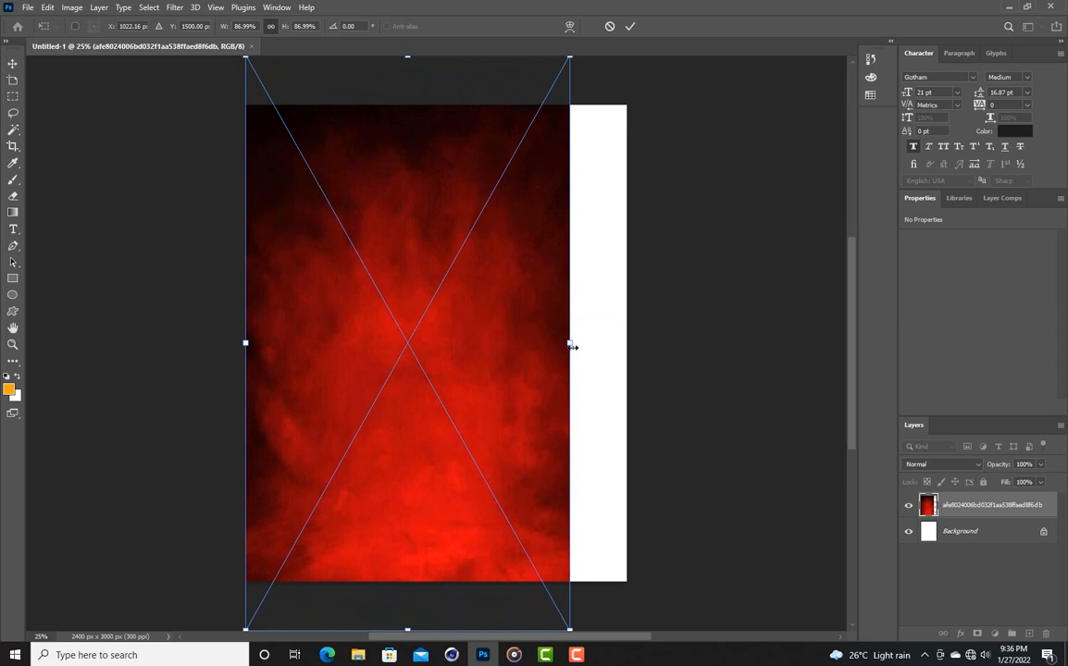
pyautogui.moveTo(570, 343)
pyautogui.mouseDown()
pyautogui.moveTo(644, 342)
pyautogui.moveTo(588, 346)
pyautogui.mouseUp()
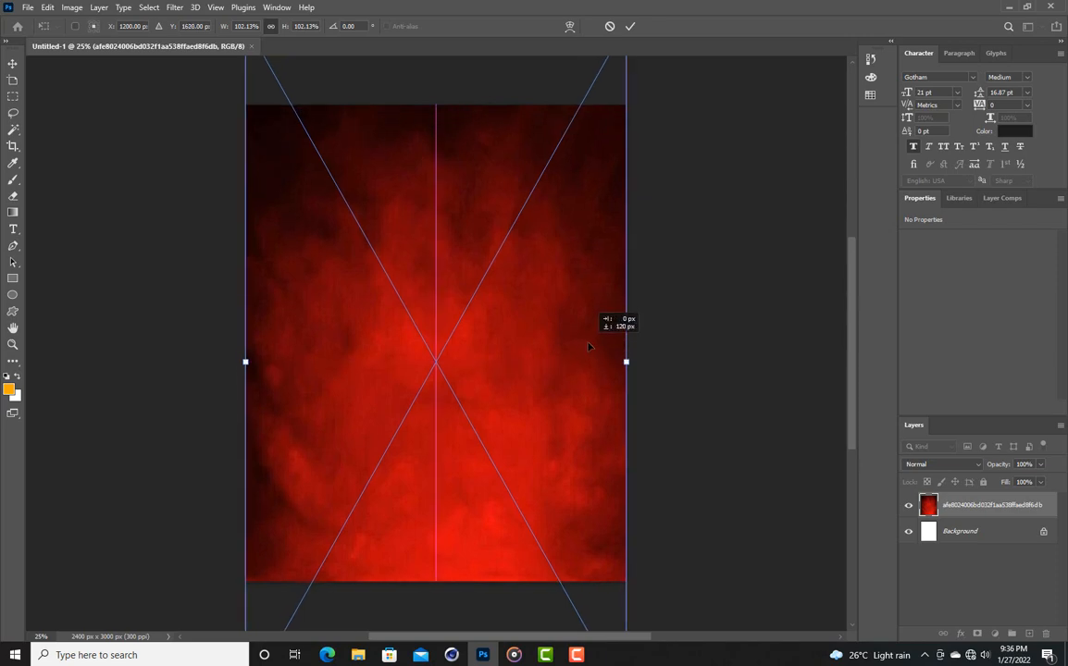
pyautogui.click(631, 26)
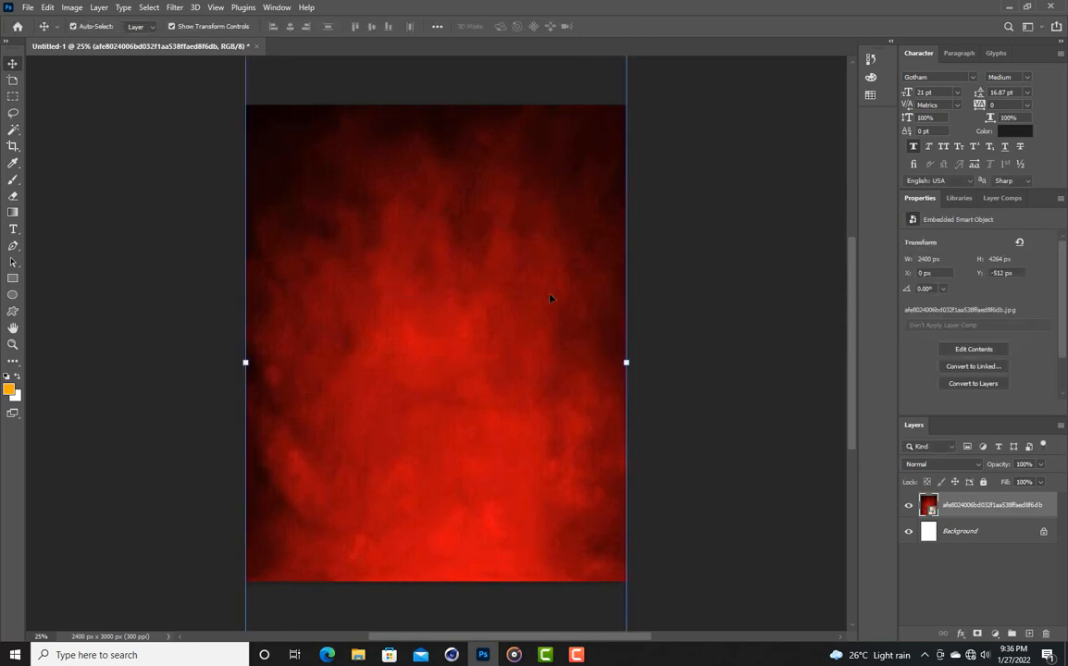
pyautogui.click(683, 279)
pyautogui.click(403, 326)
pyautogui.click(448, 329)
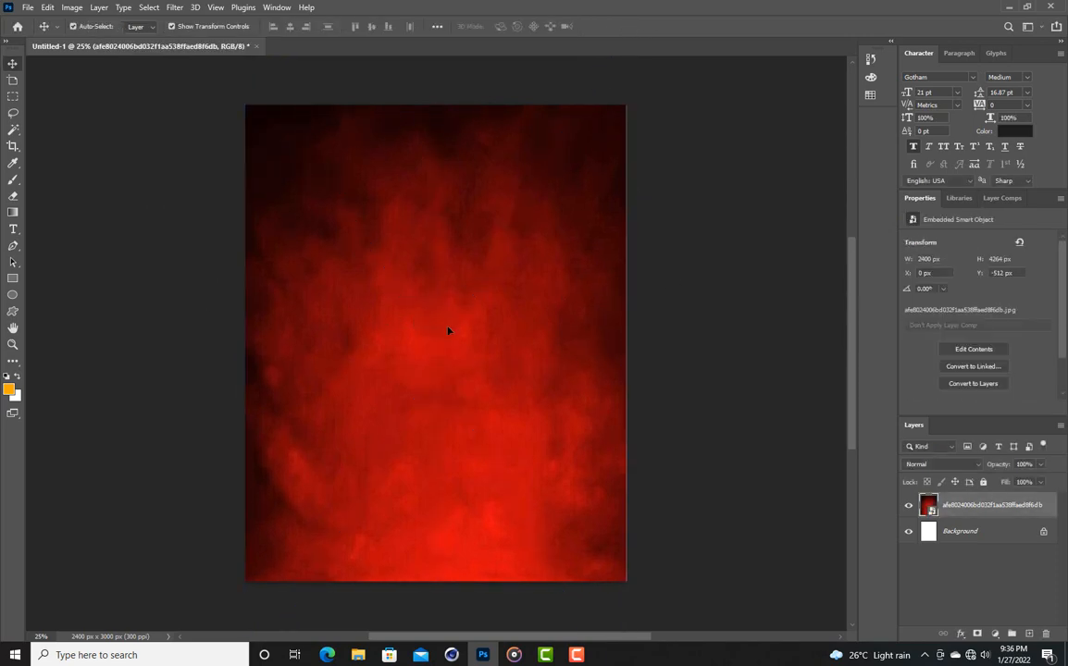
pyautogui.moveTo(448, 329); pyautogui.dragTo(450, 332)
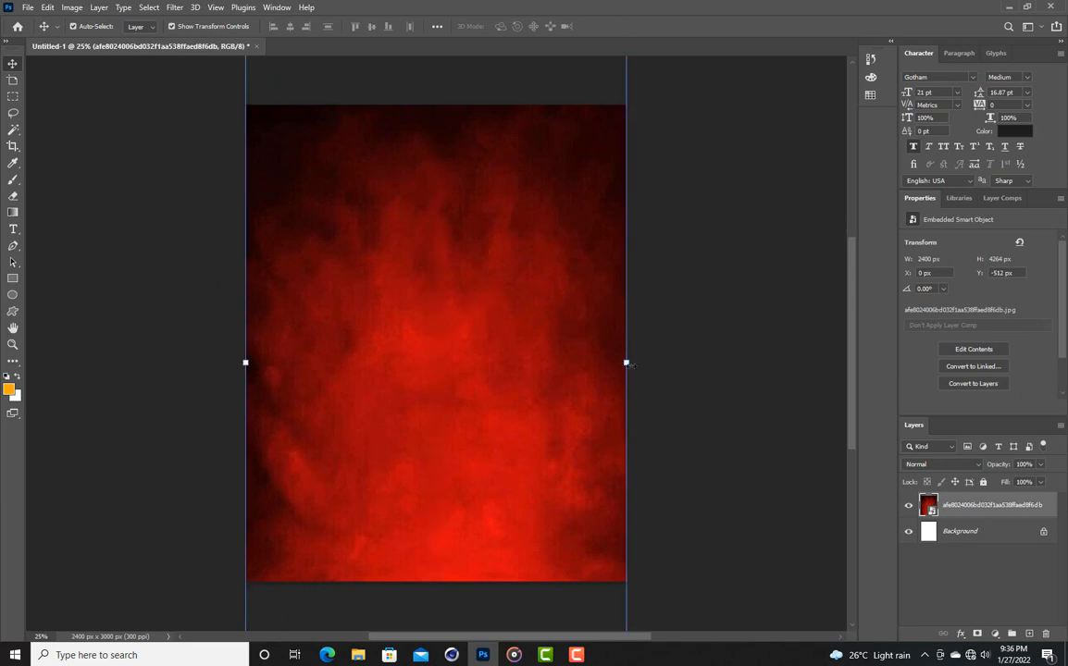
pyautogui.moveTo(630, 364); pyautogui.dragTo(629, 363)
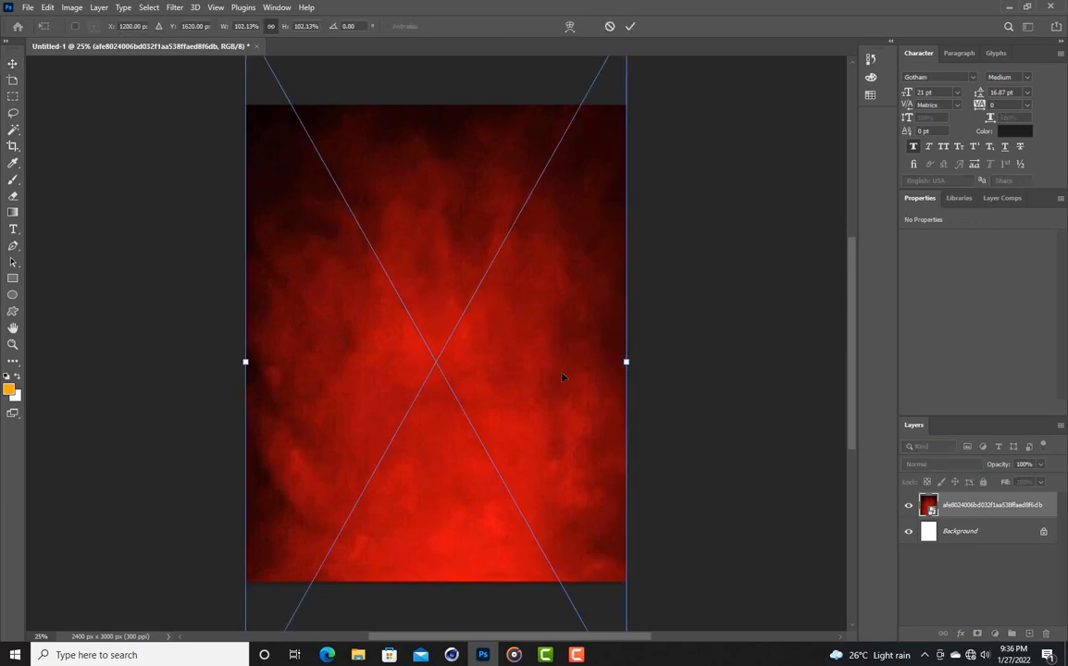
pyautogui.click(630, 26)
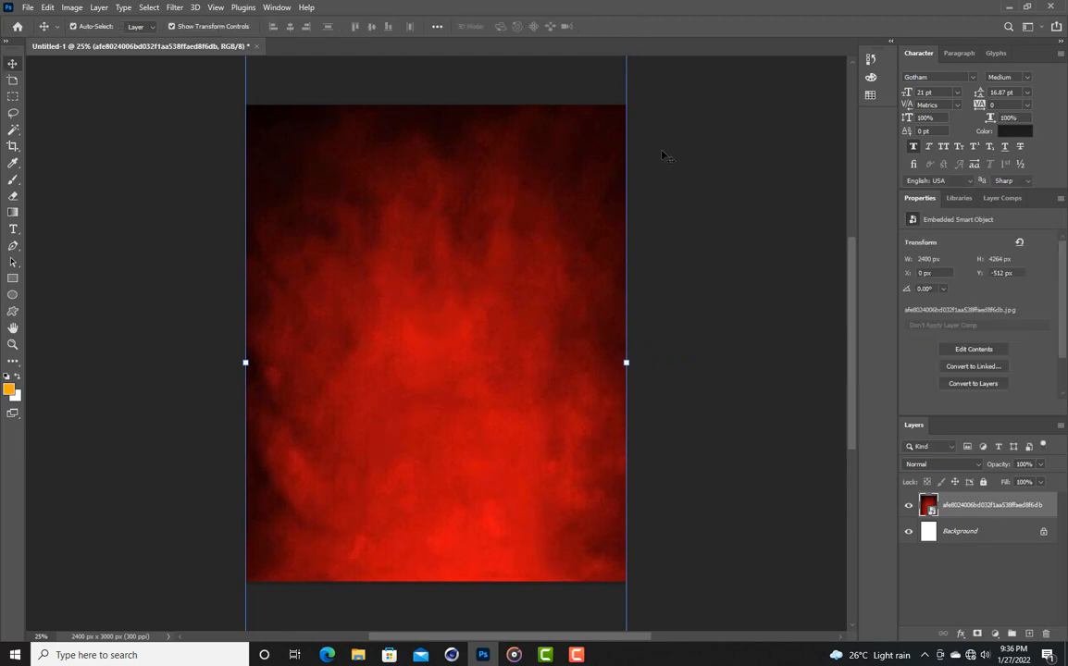
# Enlarge the red image slightly past both canvas sides, to about 2468 × 4384 px, and deselect it.
pyautogui.moveTo(336, 352); pyautogui.dragTo(338, 357)
pyautogui.moveTo(248, 363); pyautogui.dragTo(239, 362)
pyautogui.click(631, 28)
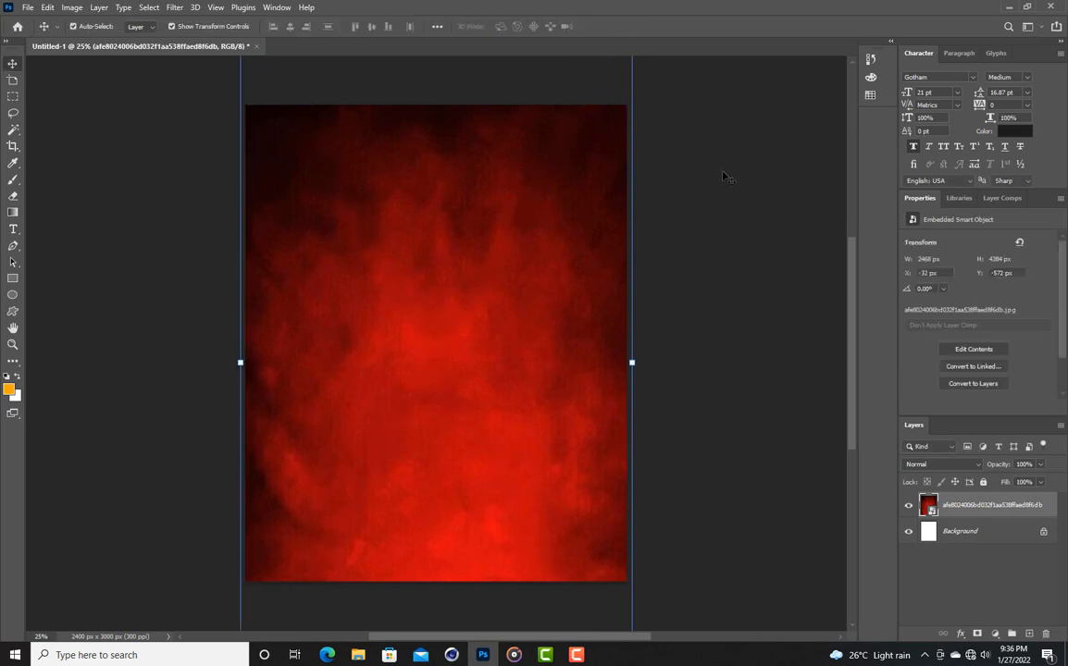
pyautogui.click(688, 283)
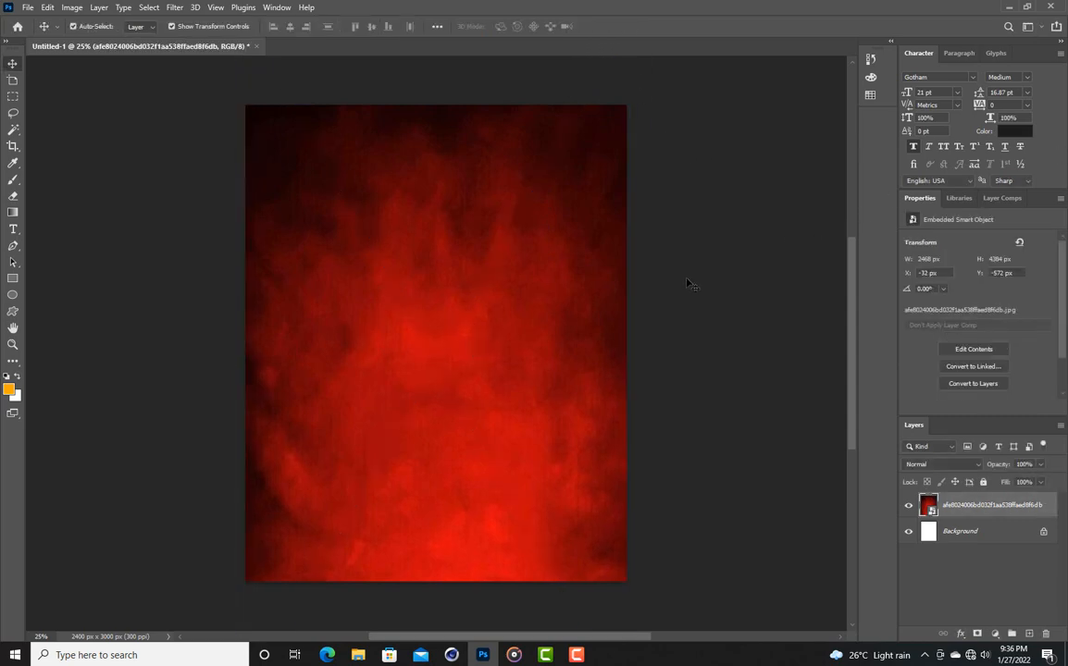
# Draw a rectangle shape of about 2522 × 3026 px covering the whole canvas.
pyautogui.click(12, 212)
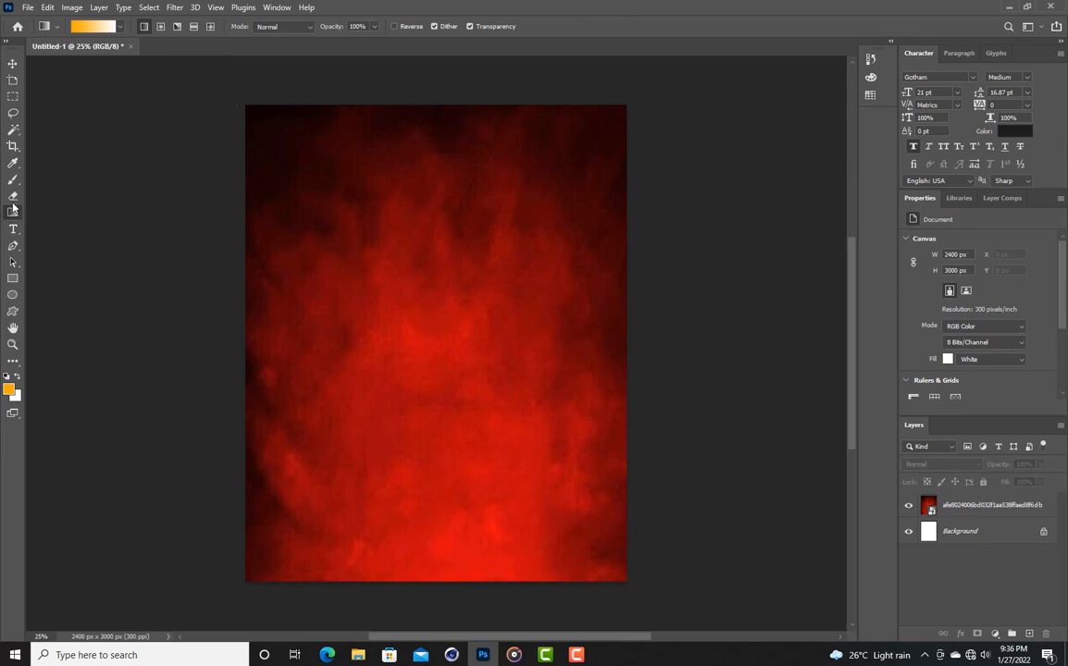
pyautogui.click(12, 278)
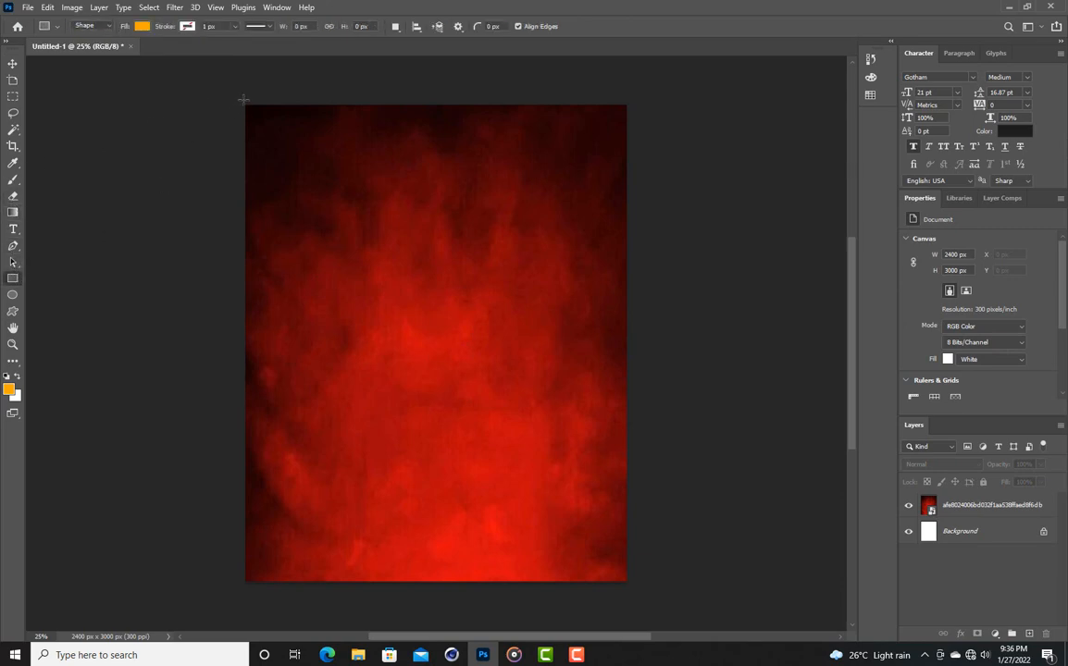
pyautogui.moveTo(243, 103); pyautogui.dragTo(643, 585)
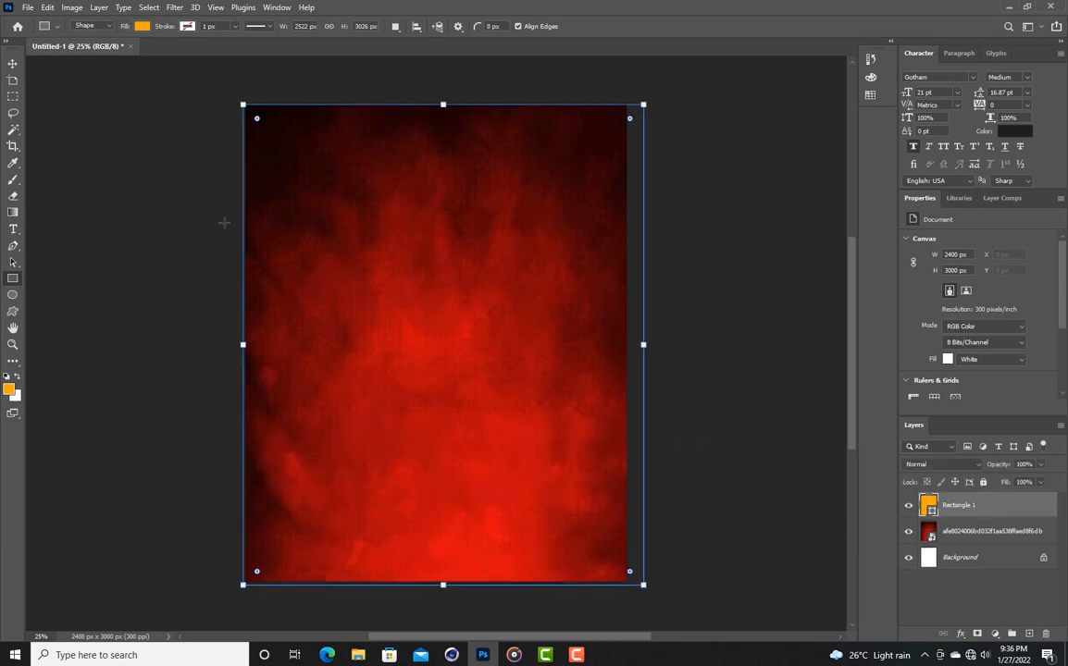
# Fill the rectangle with a recently used dark grey and centre it horizontally over the canvas, flush with the upper edge.
pyautogui.click(142, 26)
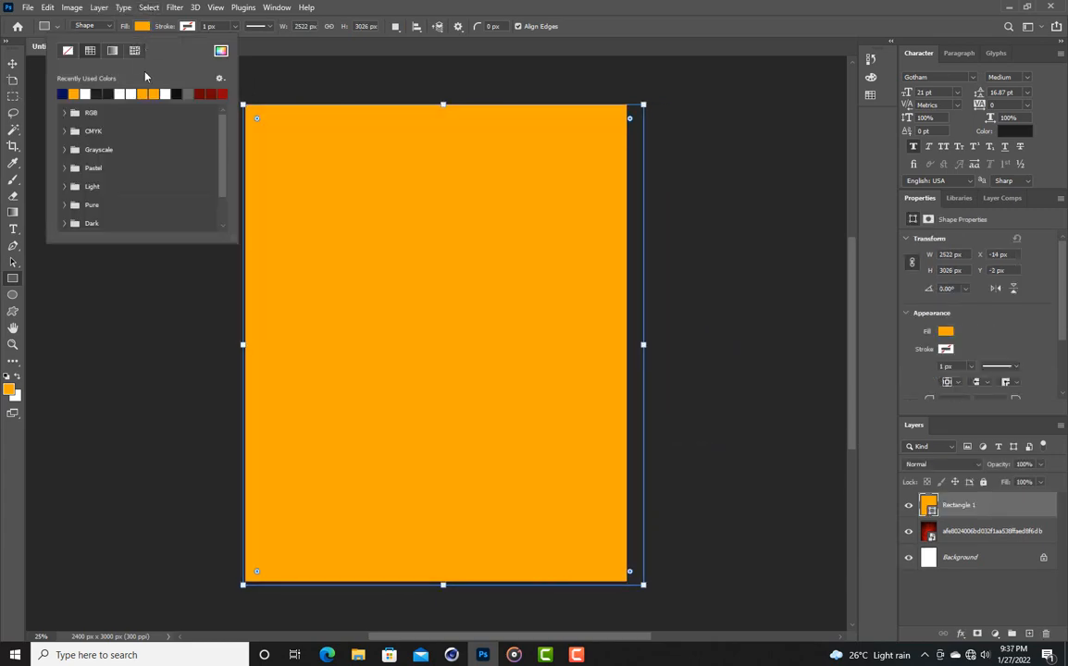
pyautogui.click(105, 92)
pyautogui.click(13, 62)
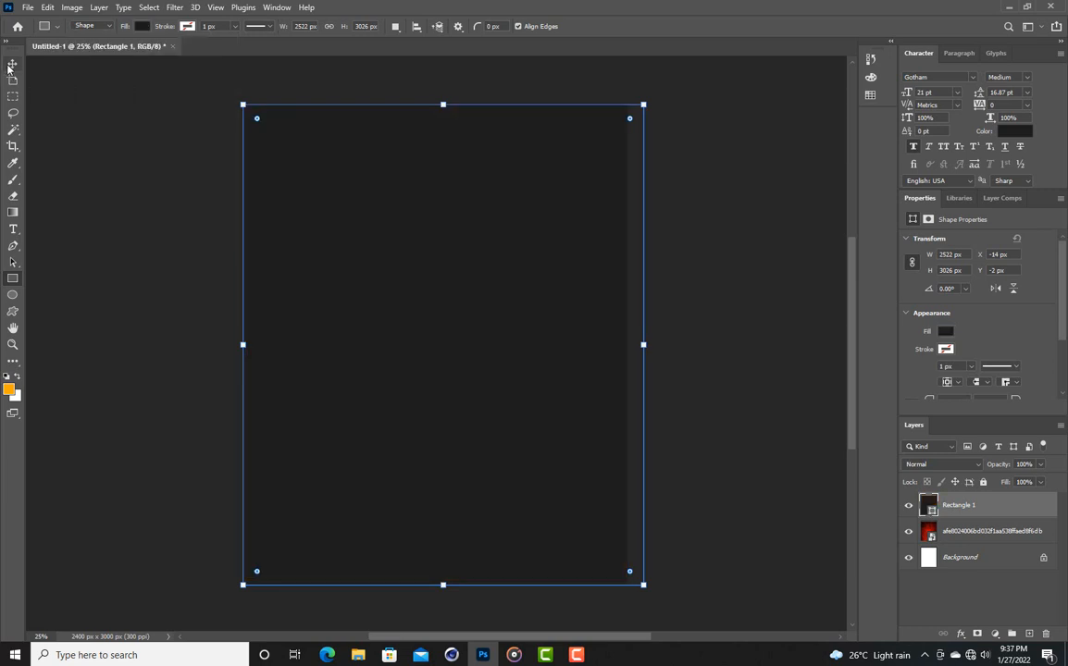
pyautogui.moveTo(401, 280); pyautogui.dragTo(399, 280)
# Change the rectangle's fill colour to pure black, 000000.
pyautogui.click(13, 279)
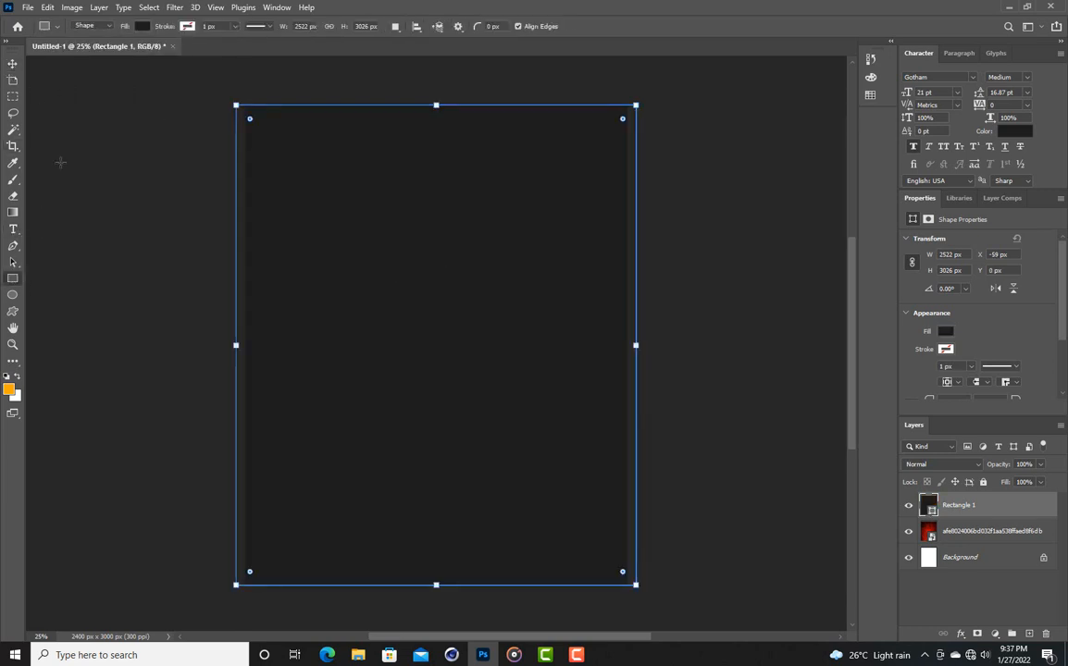
pyautogui.click(141, 26)
pyautogui.click(221, 49)
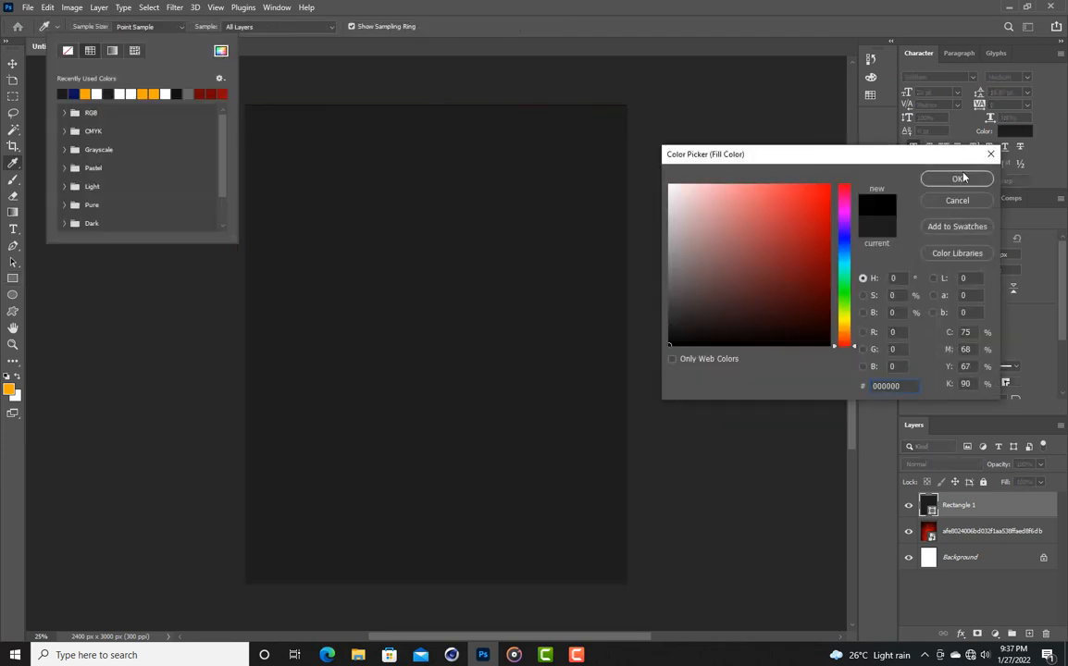
pyautogui.click(961, 178)
pyautogui.click(11, 64)
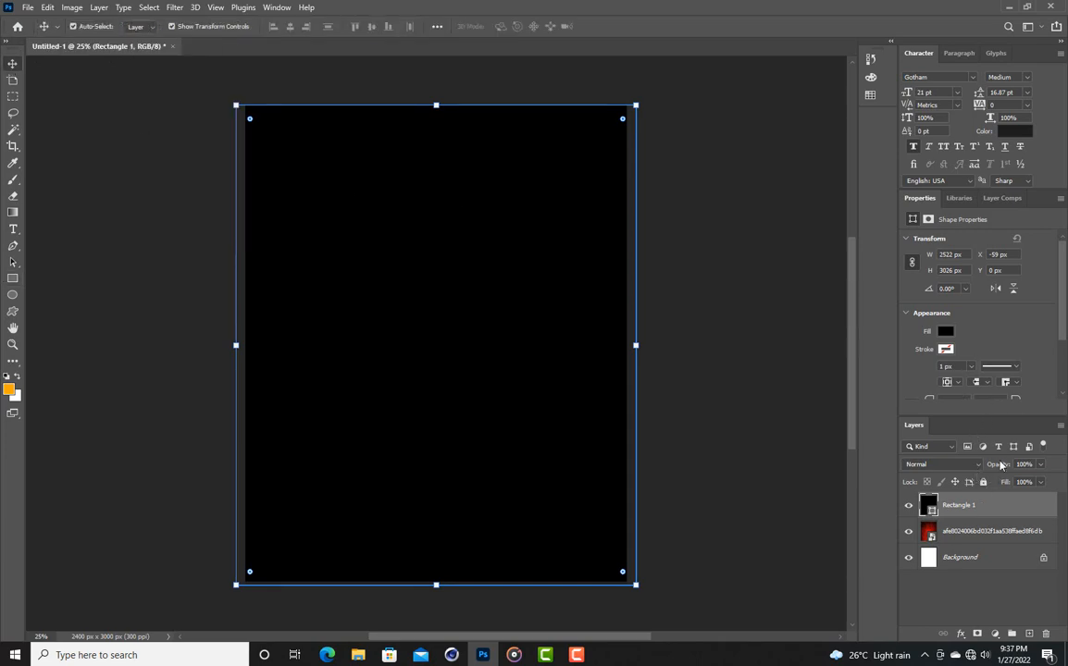
# Lower the black rectangle layer's opacity to about 33% and lock the layer completely.
pyautogui.moveTo(1003, 466); pyautogui.dragTo(970, 468)
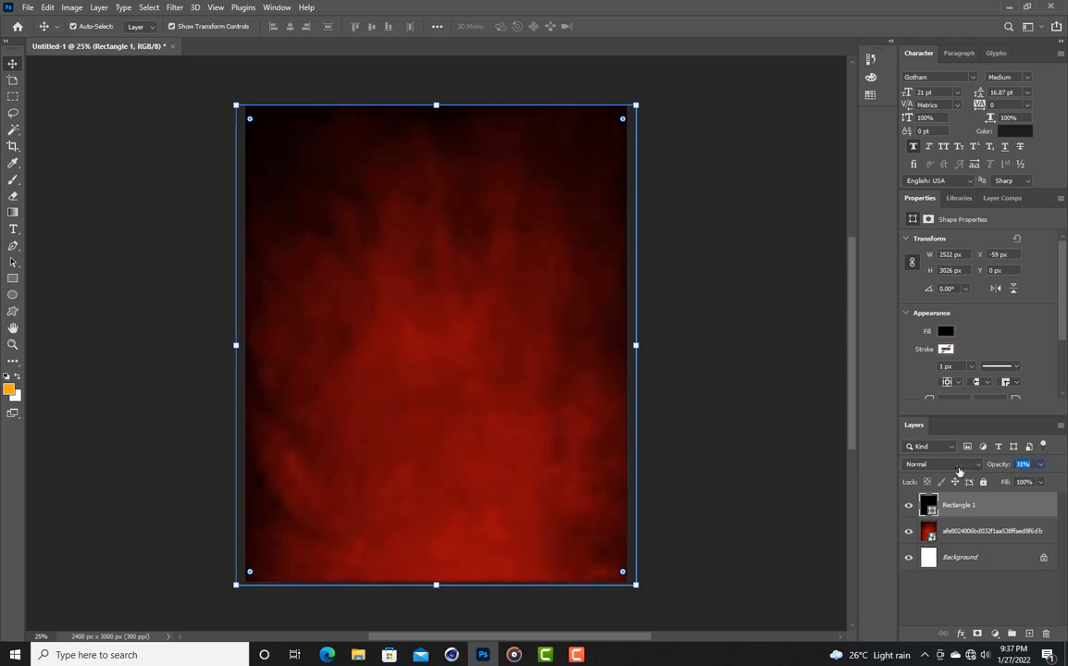
pyautogui.moveTo(958, 472); pyautogui.dragTo(960, 473)
pyautogui.moveTo(959, 474); pyautogui.dragTo(959, 473)
pyautogui.click(983, 482)
# Apply the Camera Raw settings file PSDESIRE - Instagram AMARO.xmp to the red smoke image layer, then lock that layer completely.
pyautogui.click(988, 534)
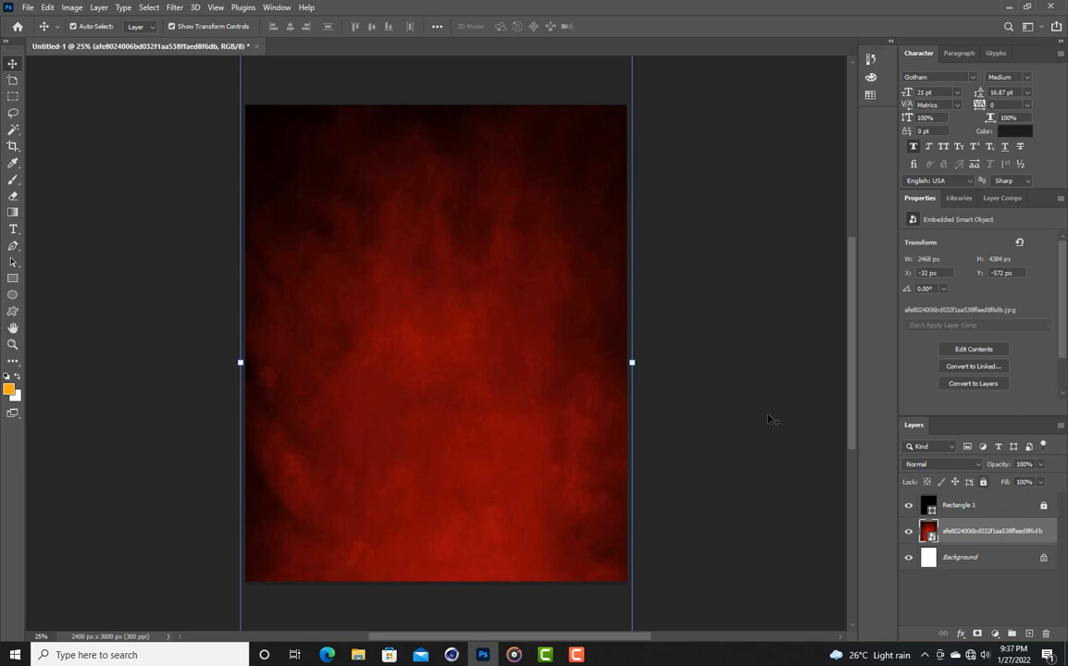
pyautogui.click(176, 7)
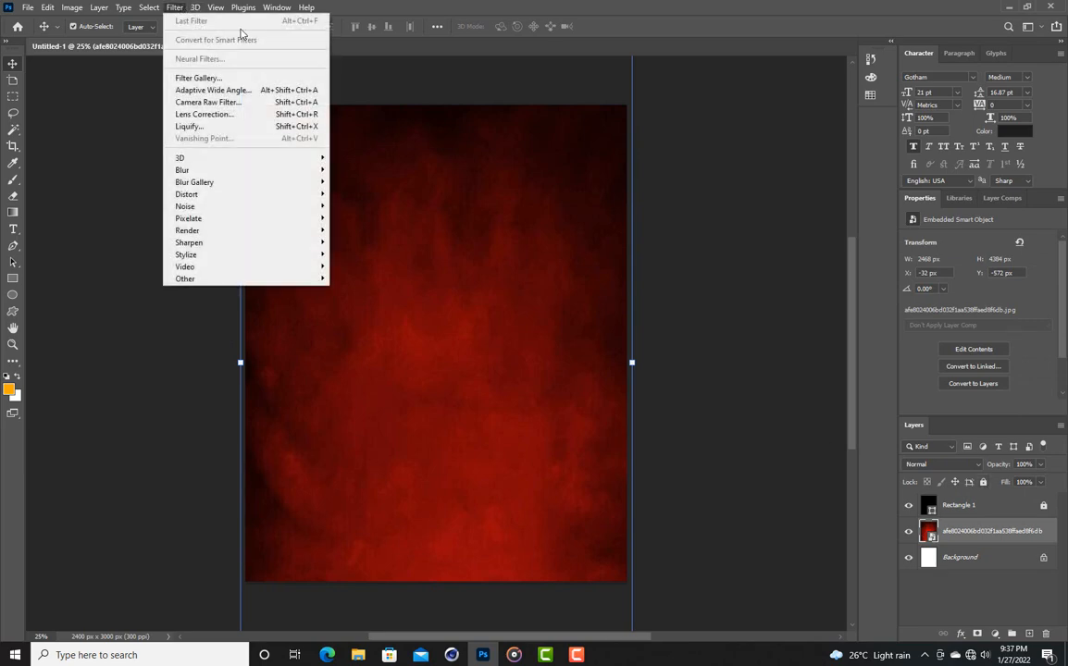
pyautogui.click(236, 102)
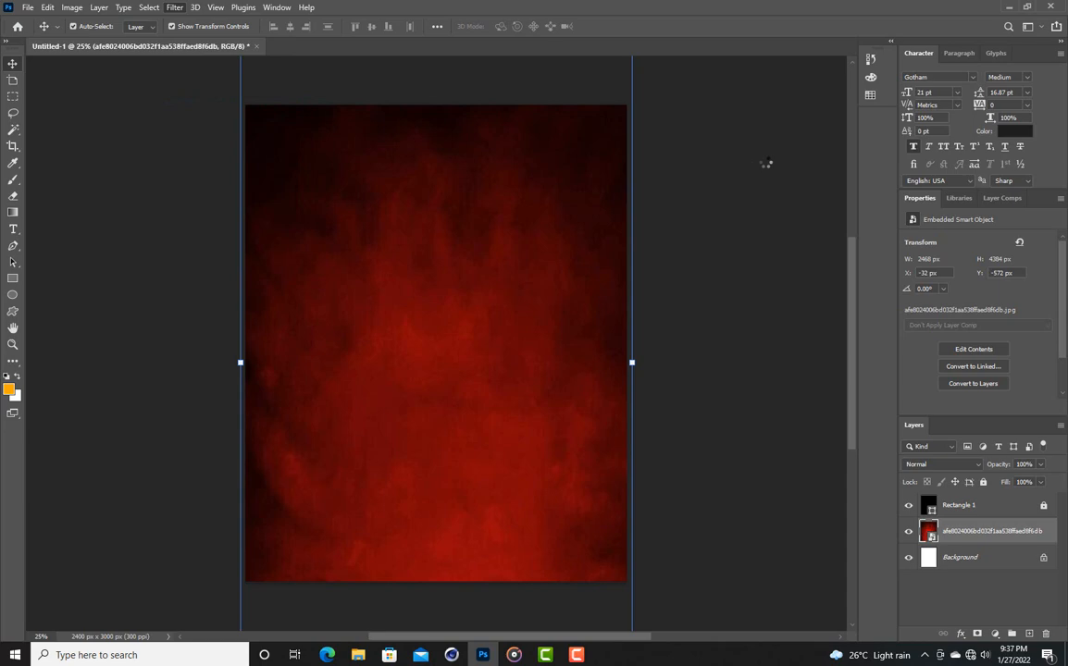
pyautogui.click(967, 206)
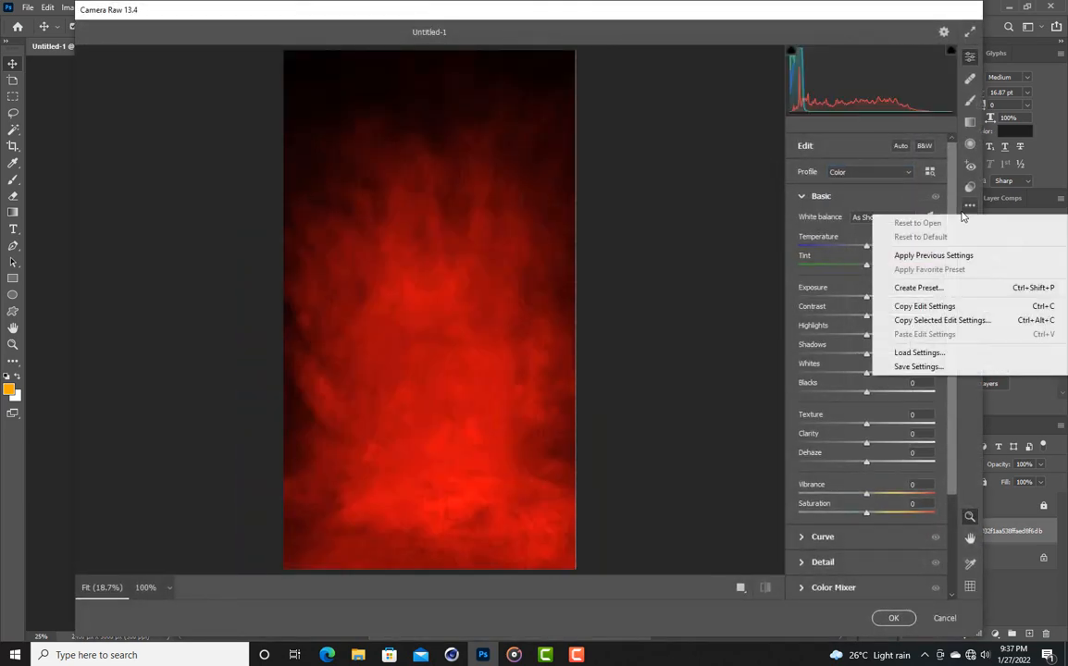
pyautogui.click(916, 353)
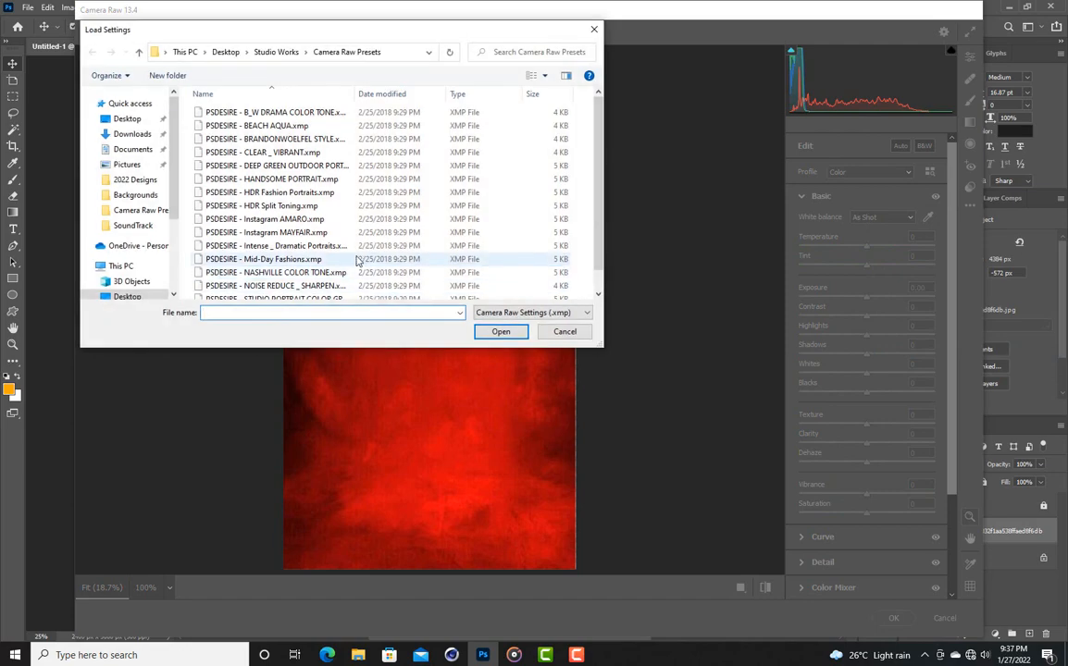
pyautogui.click(307, 220)
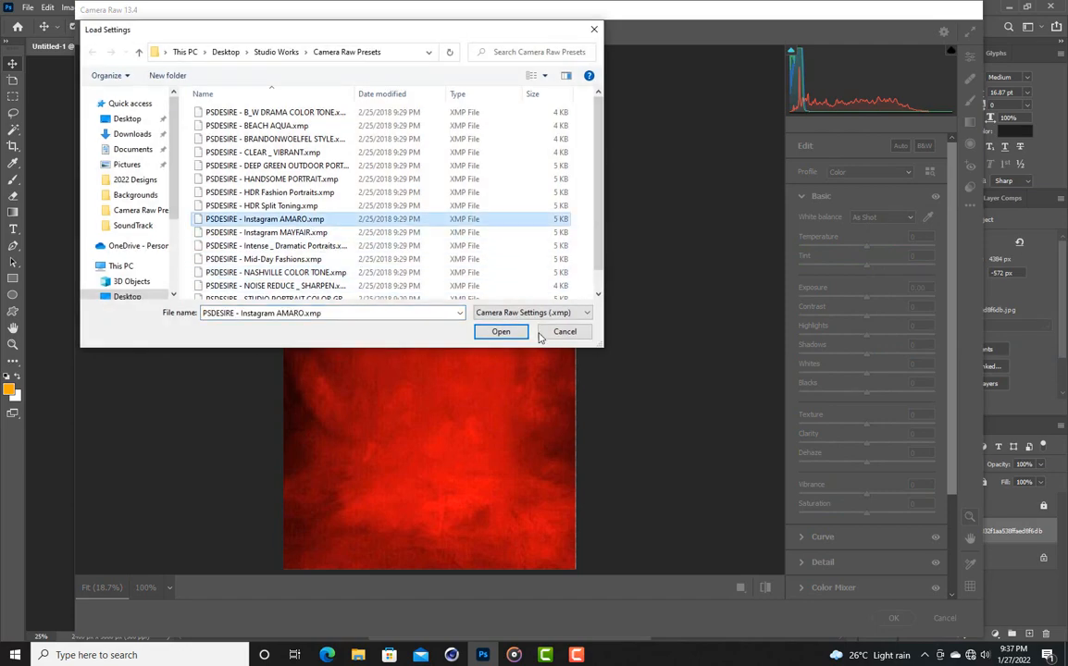
pyautogui.click(498, 333)
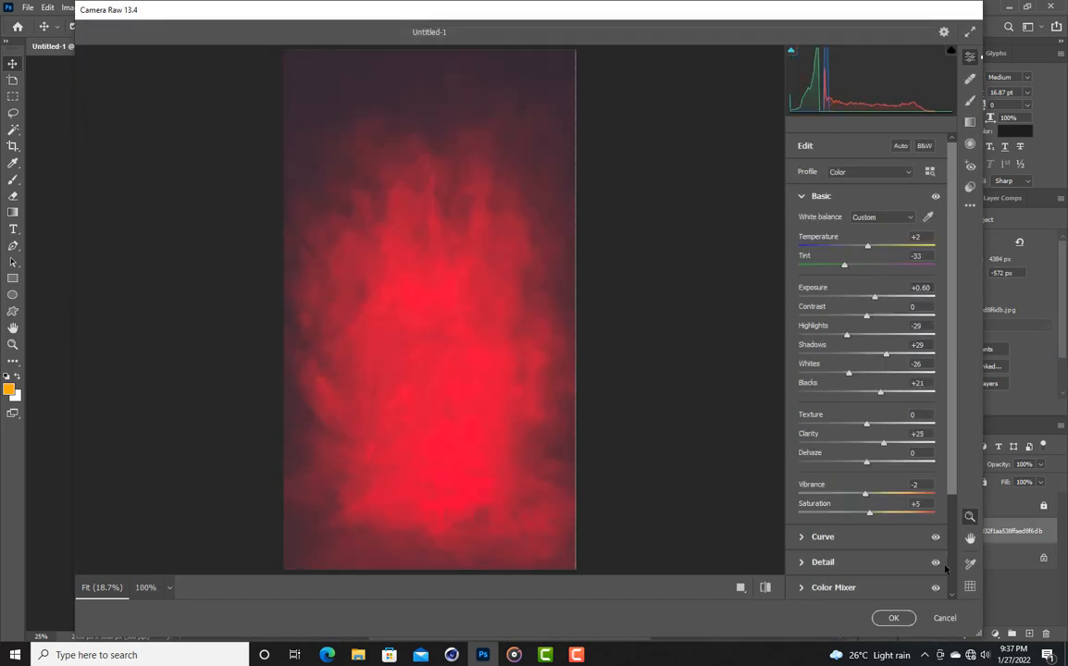
pyautogui.click(899, 617)
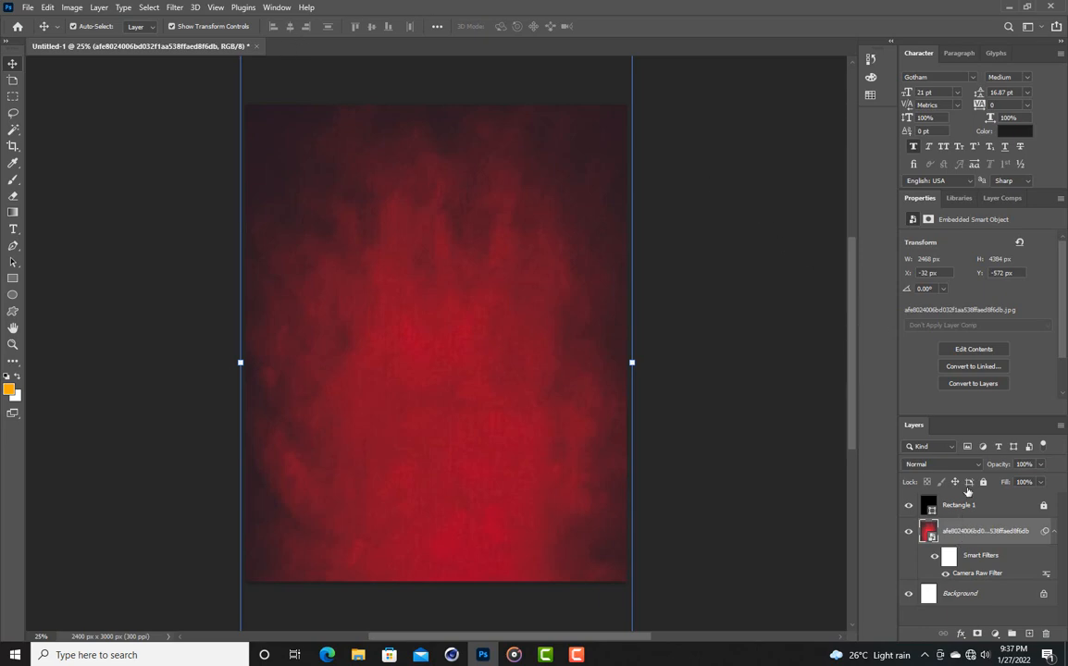
pyautogui.click(982, 483)
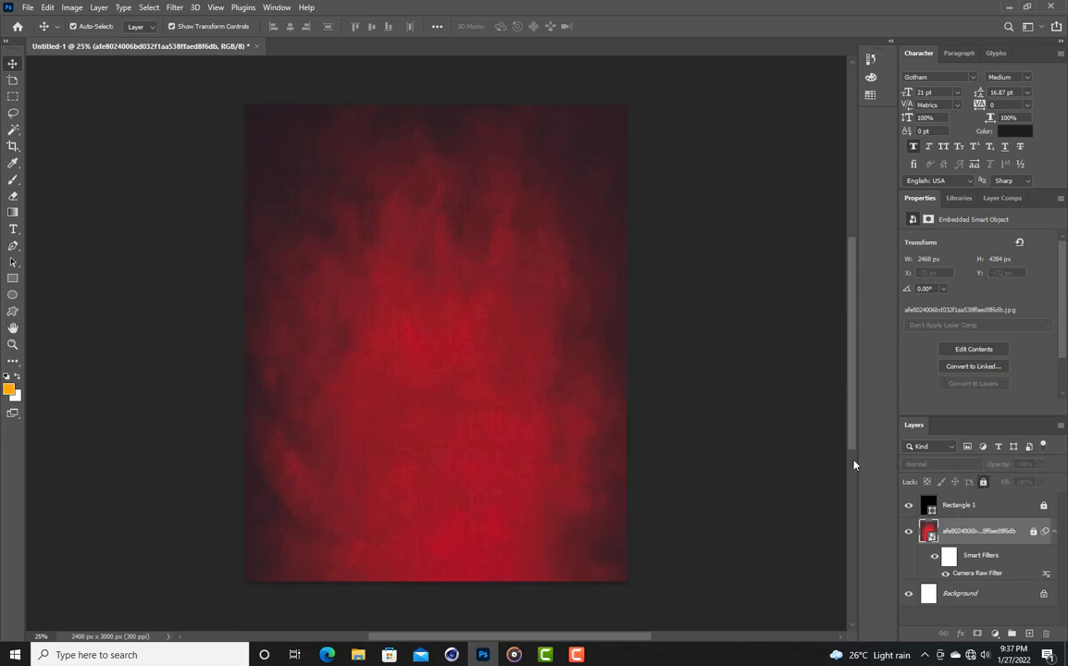
# Place the standing man's photo 9b9d4ab7-81dd-45ef-acdd-357c5053d5ac from the Studio Works folder as an embedded image.
pyautogui.click(27, 8)
pyautogui.click(68, 271)
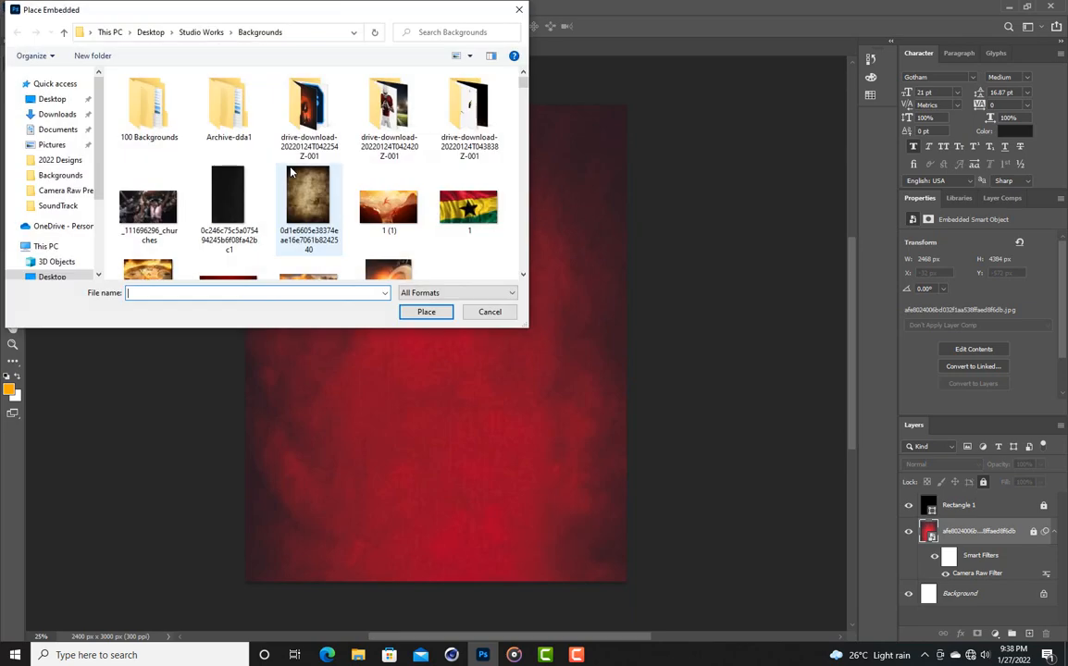
pyautogui.scroll(-6, 265, 179)
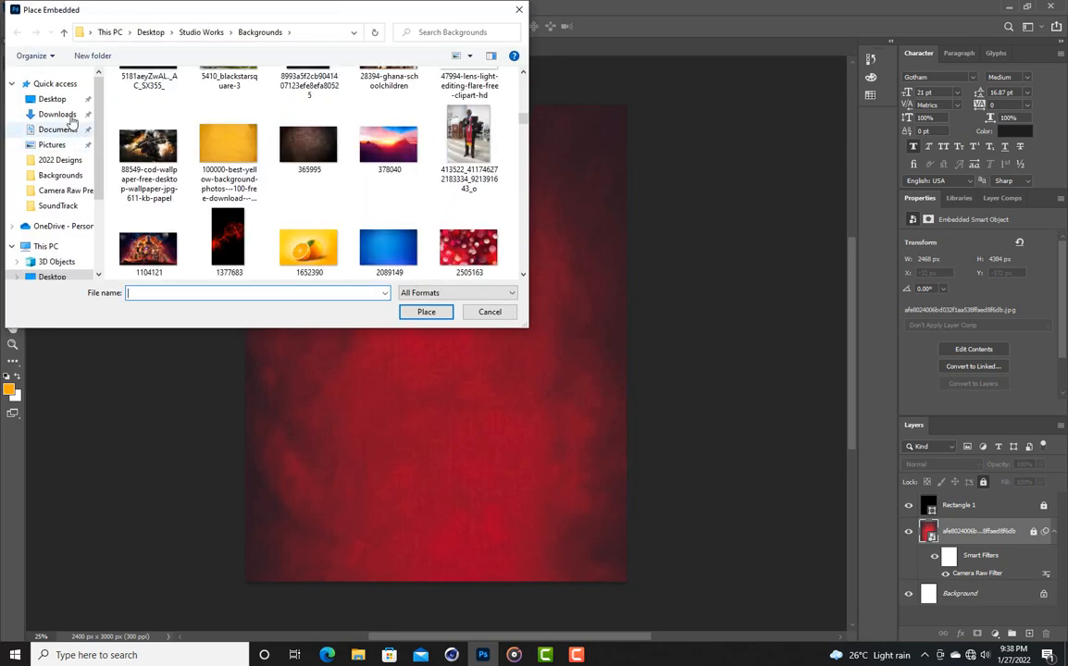
pyautogui.click(67, 99)
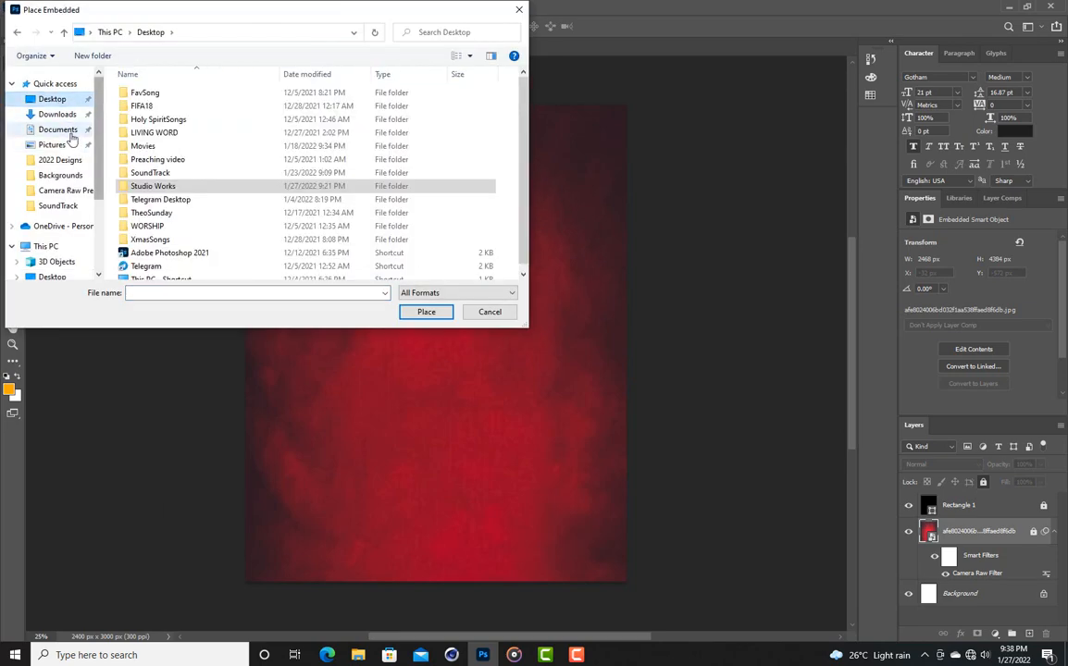
pyautogui.doubleClick(152, 186)
pyautogui.scroll(-3, 320, 107)
pyautogui.scroll(2, 320, 107)
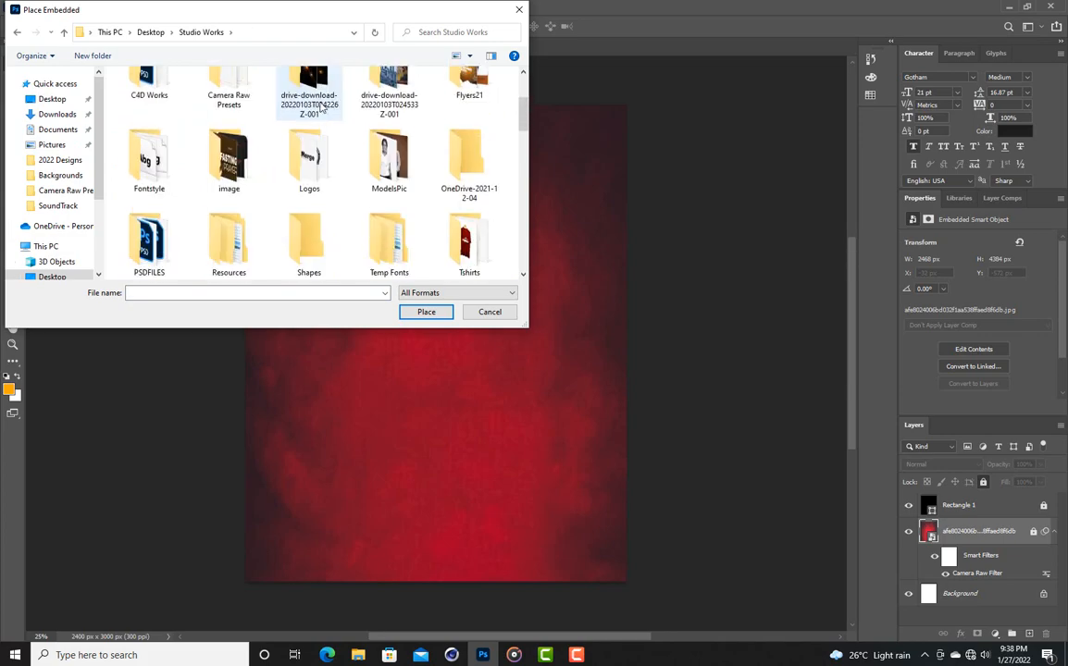
pyautogui.scroll(-4, 238, 225)
pyautogui.doubleClick(228, 219)
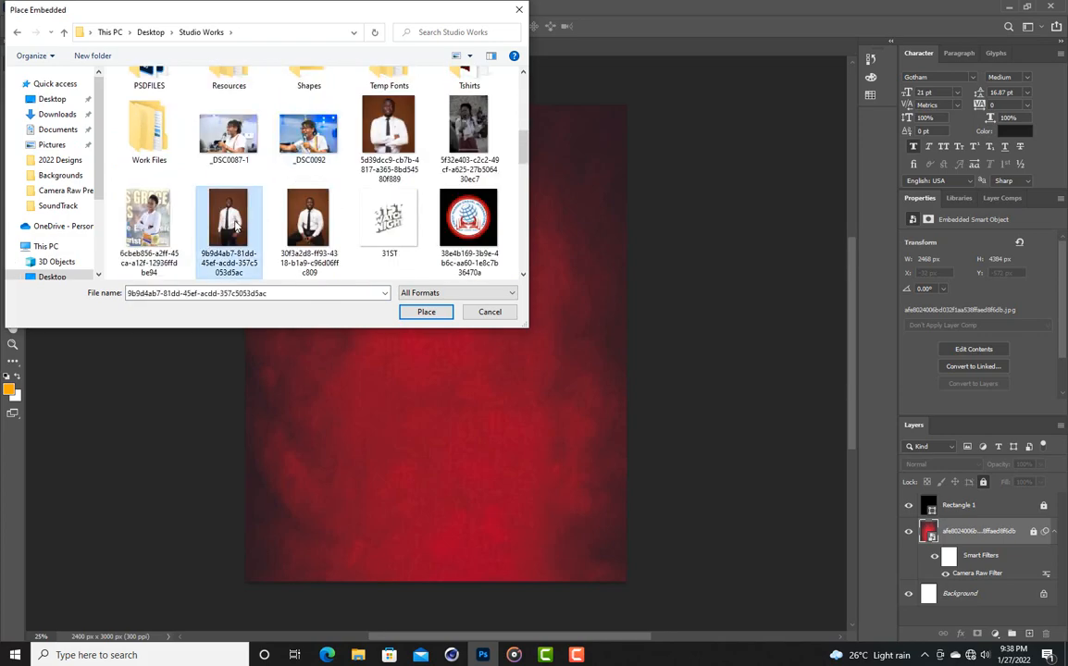
pyautogui.press('Return')
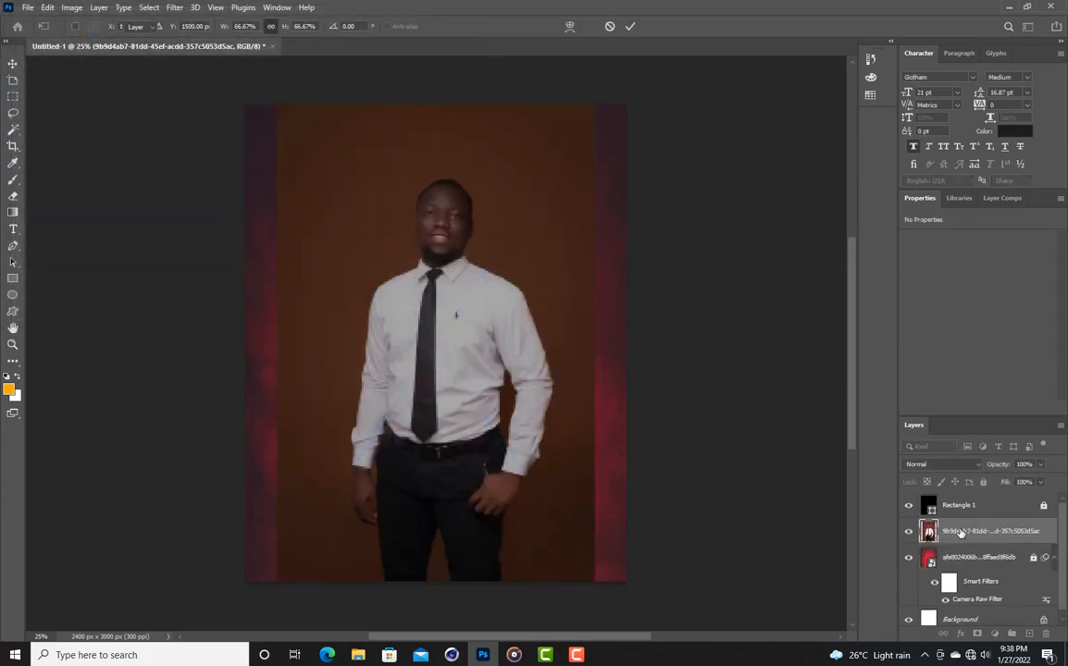
# Rasterize the standing man's photo layer and remove its background.
pyautogui.rightClick(962, 532)
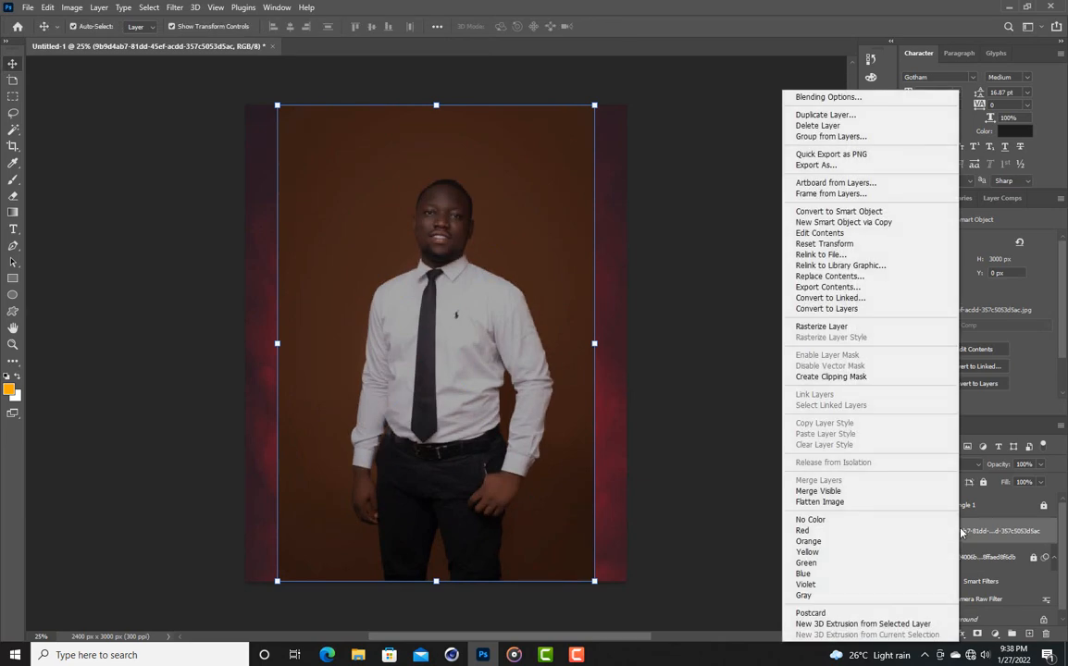
pyautogui.click(832, 326)
pyautogui.scroll(-1, 928, 360)
pyautogui.scroll(-1, 927, 356)
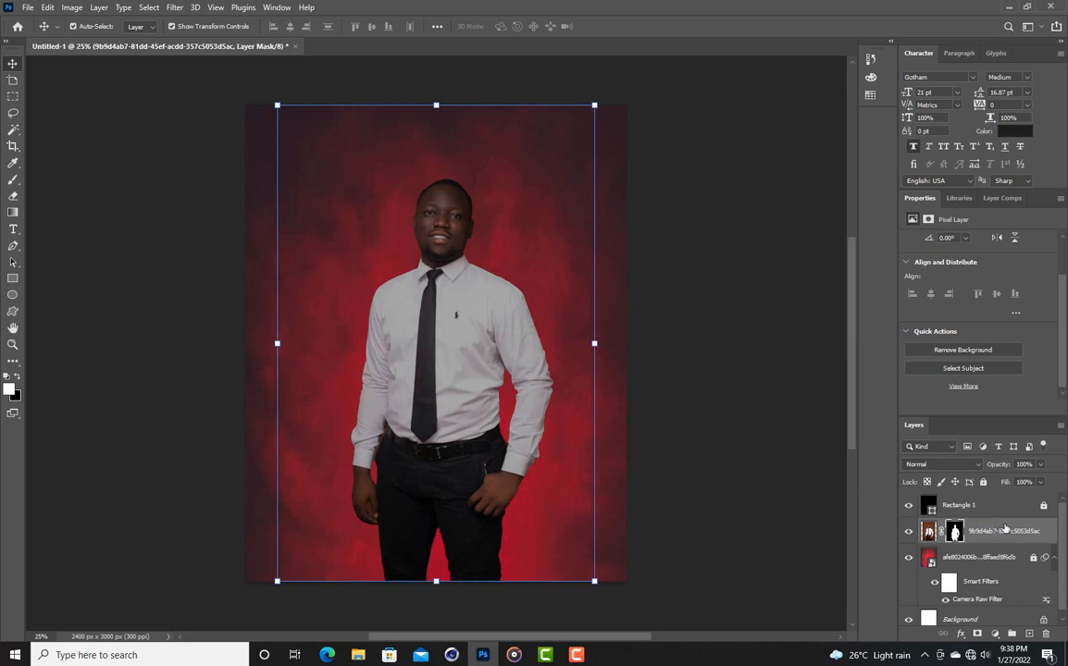
# Bring the standing man's layer above the black rectangle, scale it to about 98% and shift him lower on the canvas.
pyautogui.moveTo(1006, 528); pyautogui.dragTo(1004, 504)
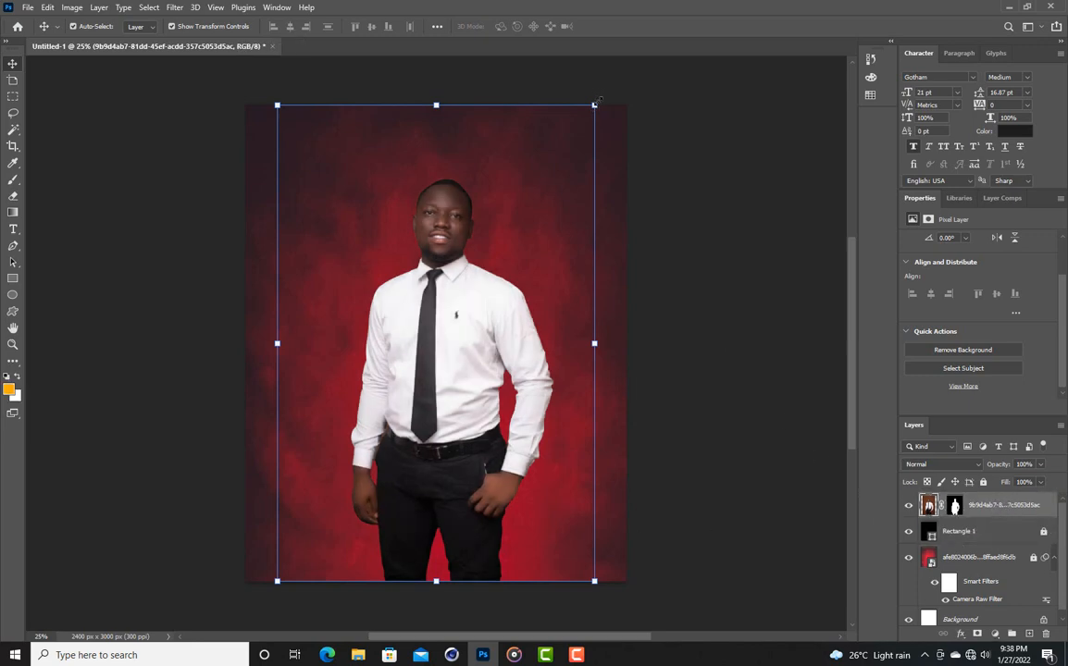
pyautogui.moveTo(595, 104); pyautogui.dragTo(587, 112)
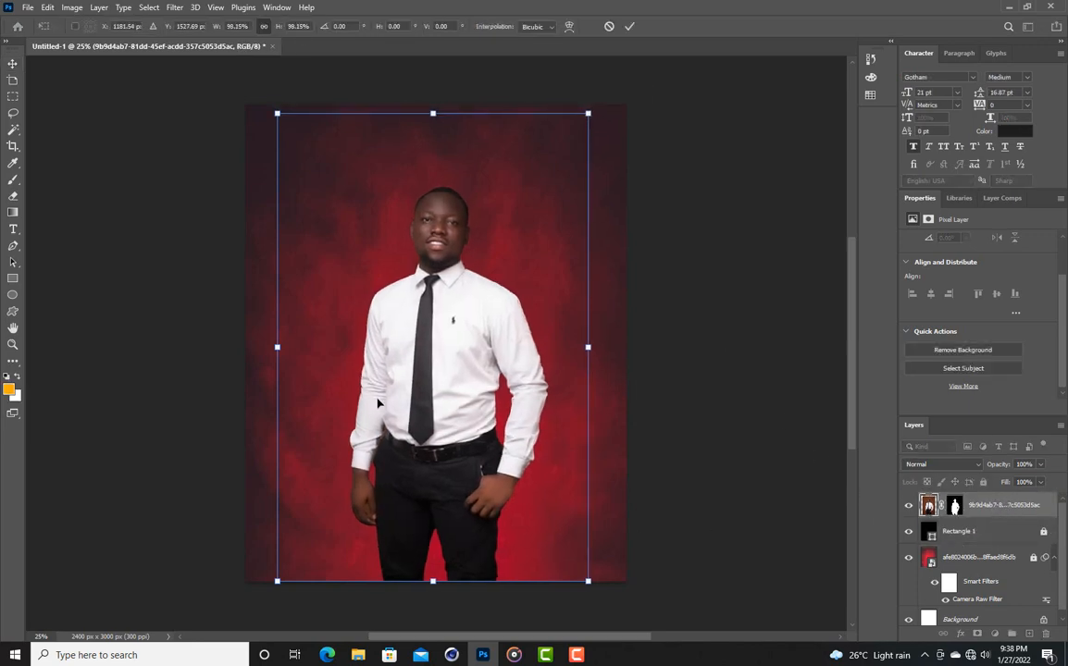
pyautogui.moveTo(407, 380); pyautogui.dragTo(402, 409)
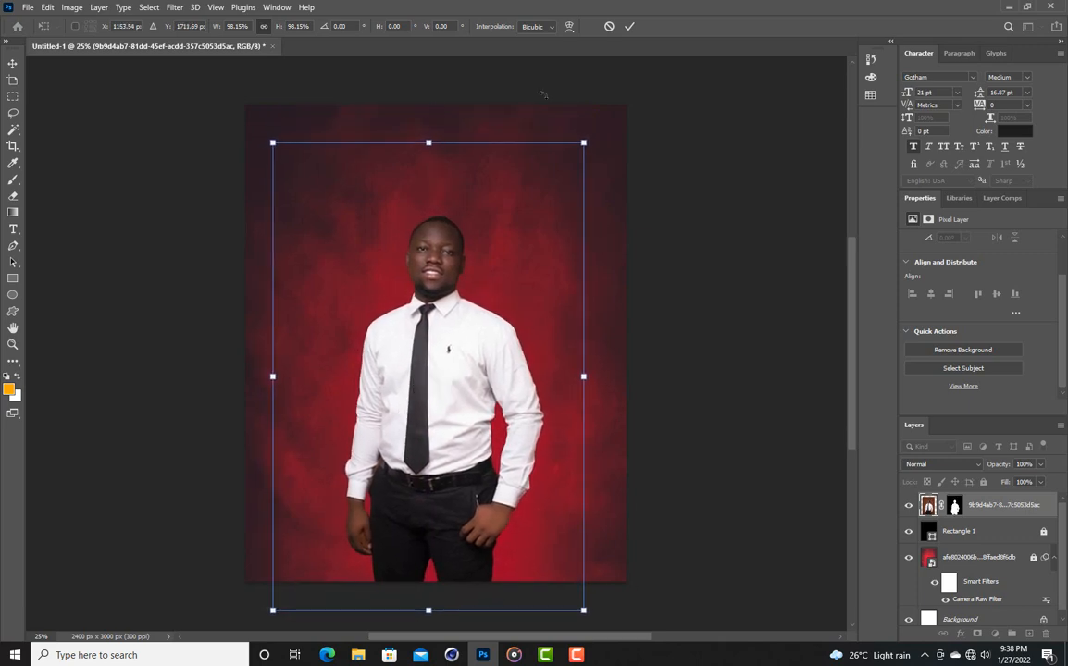
pyautogui.click(629, 26)
# Place the crossed-arms portrait 5d39dcc9-cb7b-4817-a365-8bd54580f889 from the Studio Works folder as an embedded image.
pyautogui.click(28, 7)
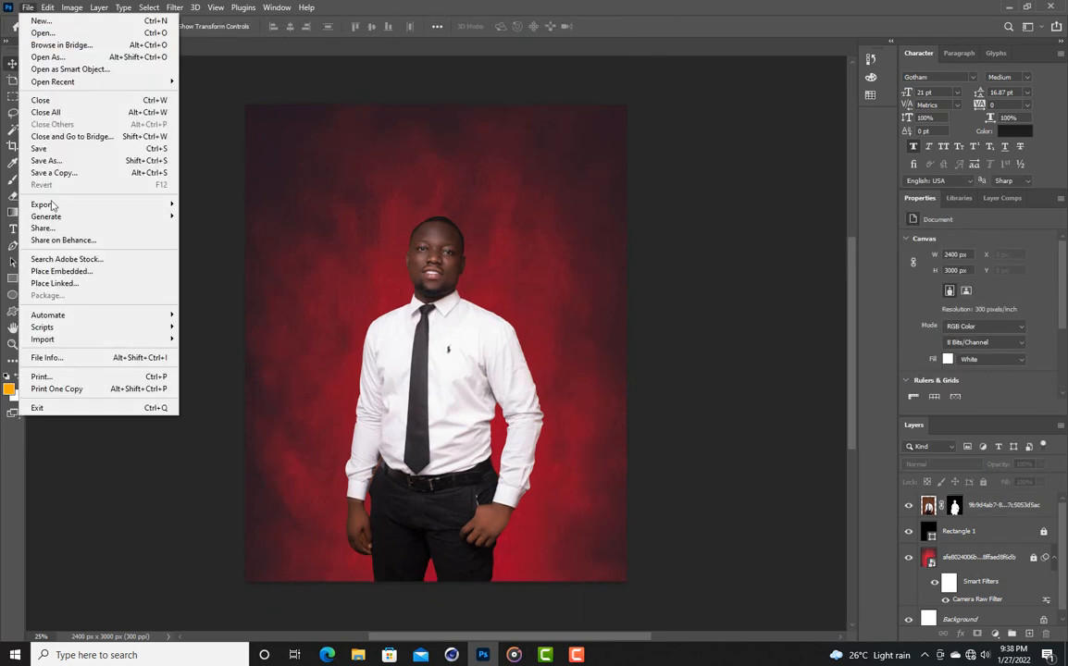
pyautogui.click(97, 273)
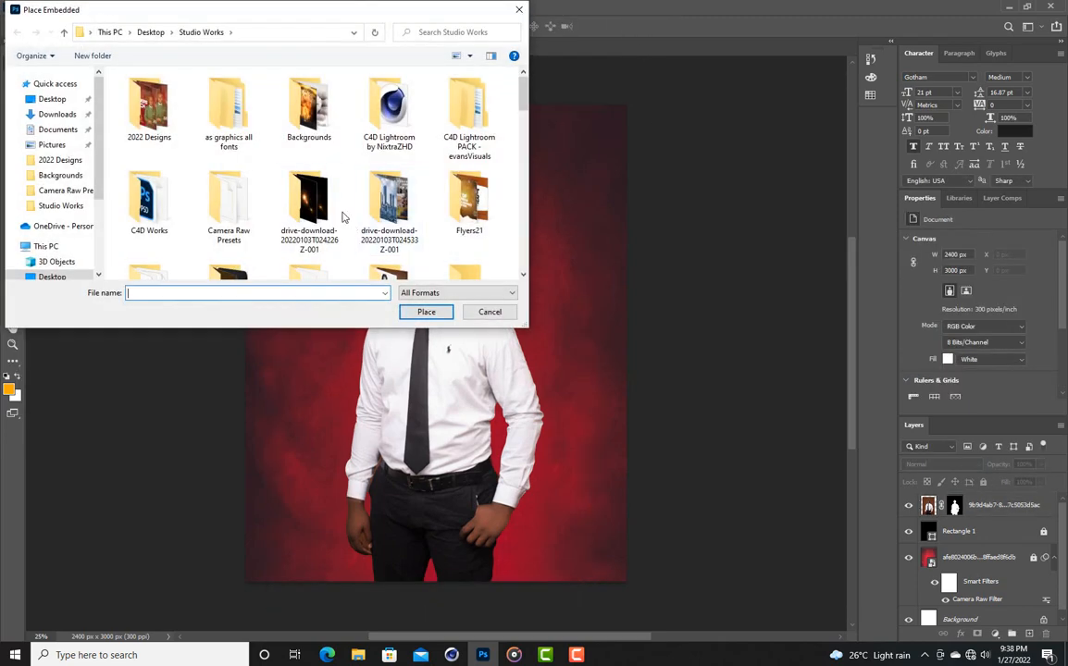
pyautogui.doubleClick(308, 103)
pyautogui.scroll(-3, 299, 170)
pyautogui.scroll(5, 298, 169)
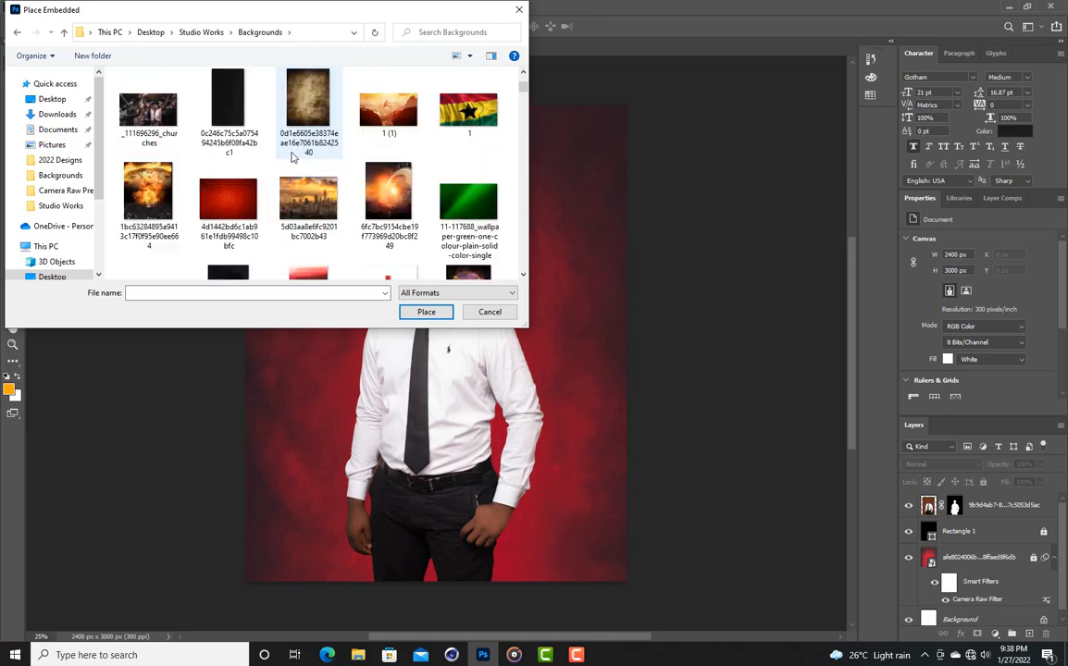
pyautogui.click(17, 31)
pyautogui.scroll(-5, 322, 261)
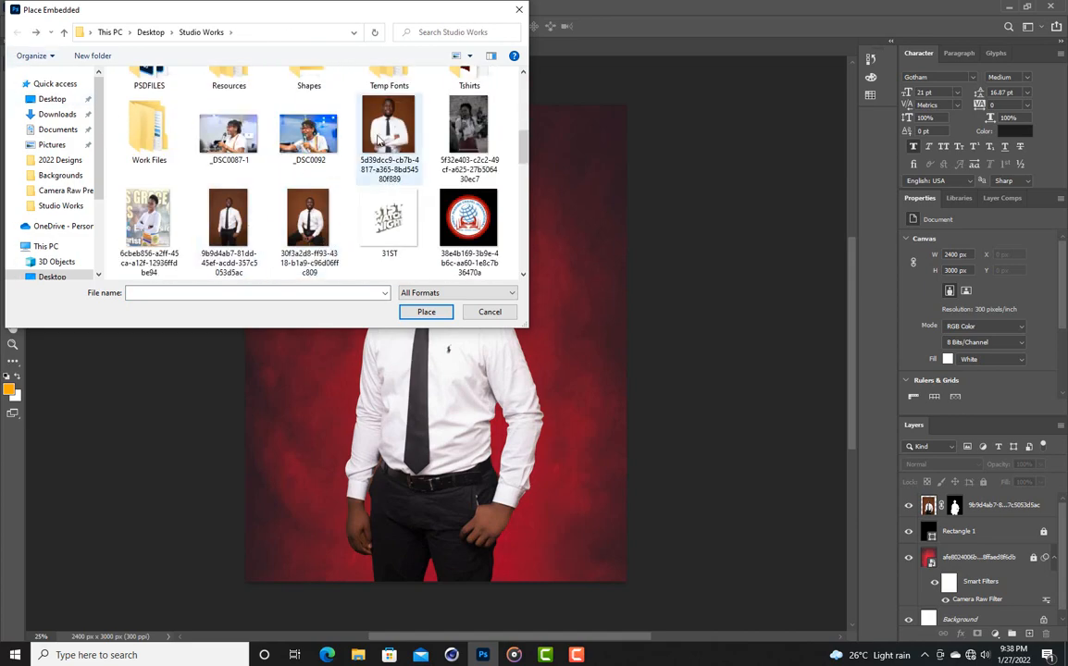
pyautogui.doubleClick(378, 138)
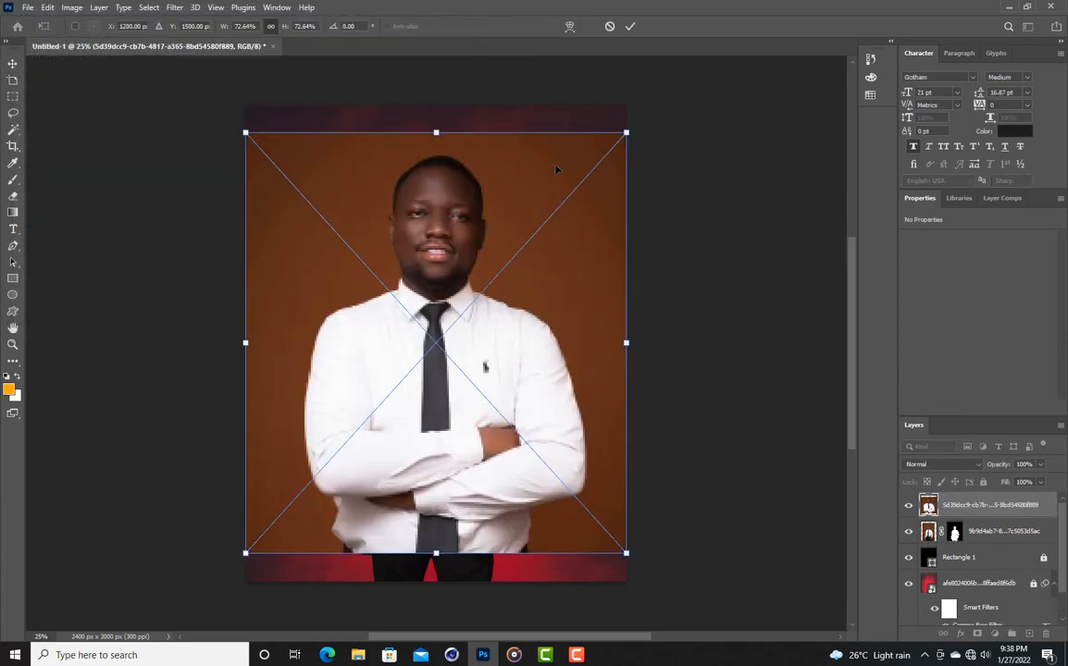
# Rasterize the crossed-arms portrait layer and remove its background.
pyautogui.rightClick(977, 504)
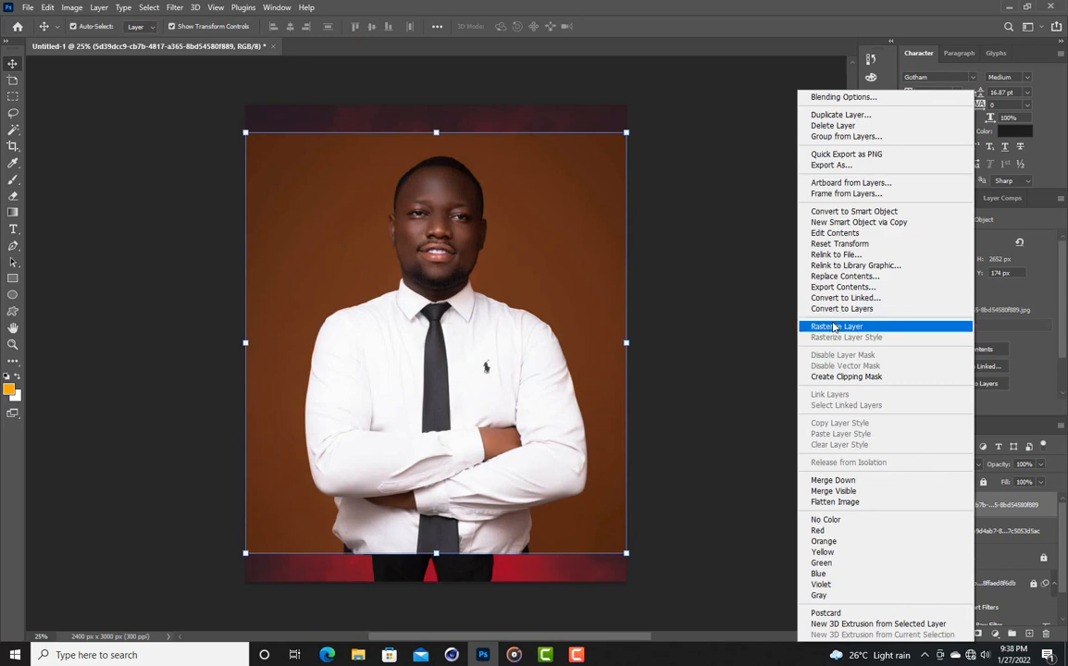
pyautogui.click(834, 328)
pyautogui.click(926, 346)
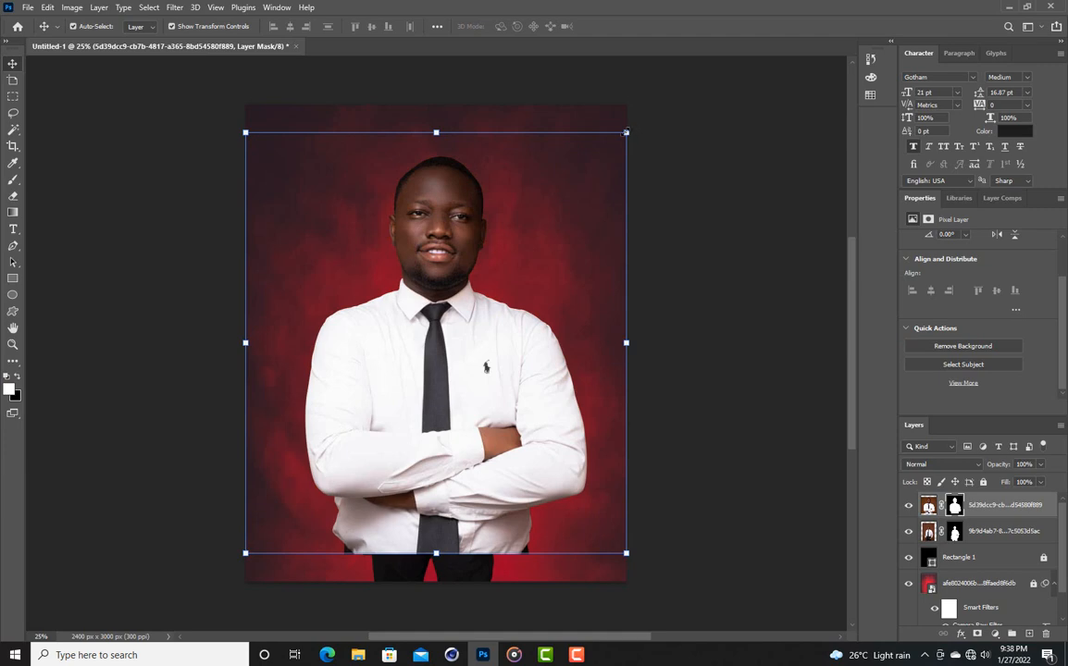
# Scale the crossed-arms cut-out to about 64% and raise it beside the standing man, flush with the canvas's left edge.
pyautogui.moveTo(625, 132); pyautogui.dragTo(489, 283)
pyautogui.moveTo(366, 439); pyautogui.dragTo(366, 328)
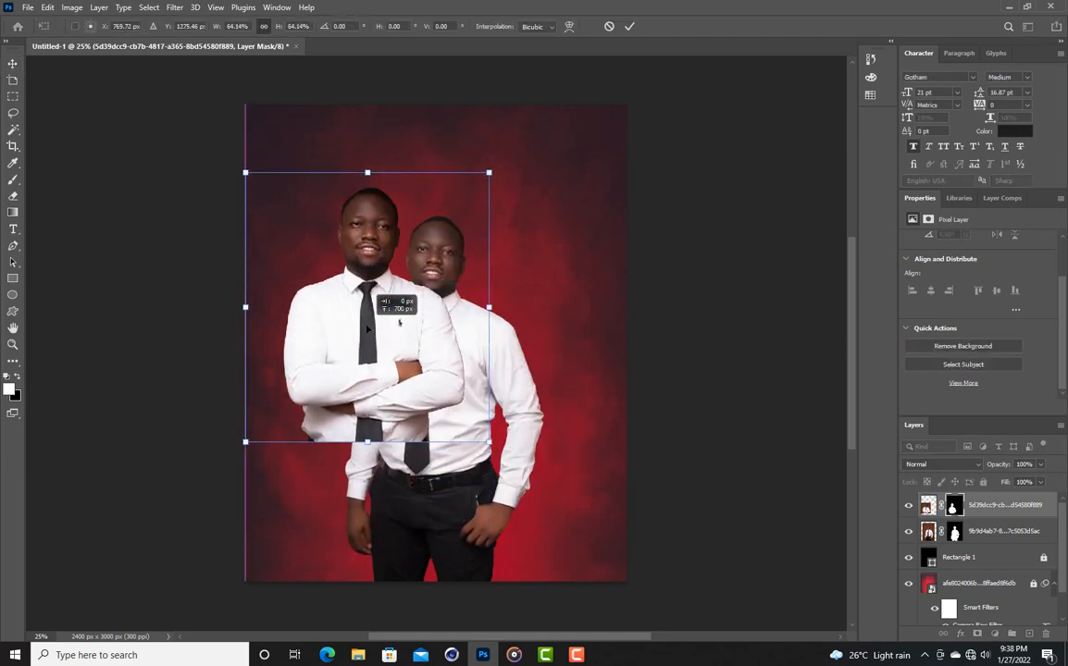
pyautogui.press('Return')
# Move the crossed-arms layer beneath the standing man's layer, scale it to about 92% and align it with the canvas's left edge.
pyautogui.moveTo(928, 505); pyautogui.dragTo(928, 530)
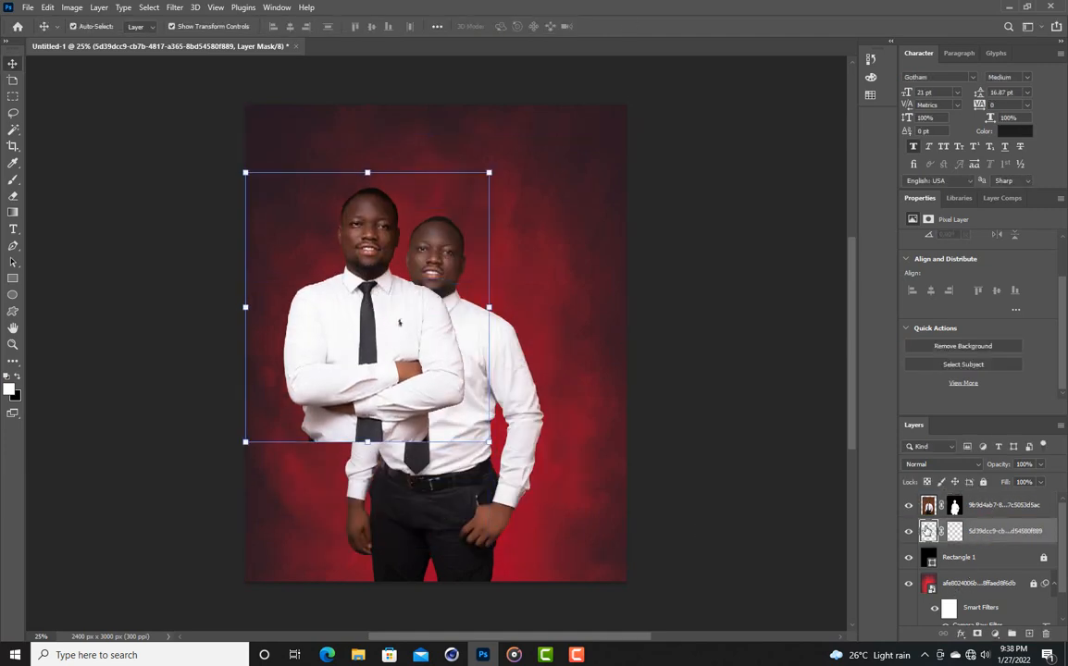
pyautogui.moveTo(246, 172); pyautogui.dragTo(262, 194)
pyautogui.moveTo(370, 283); pyautogui.dragTo(354, 282)
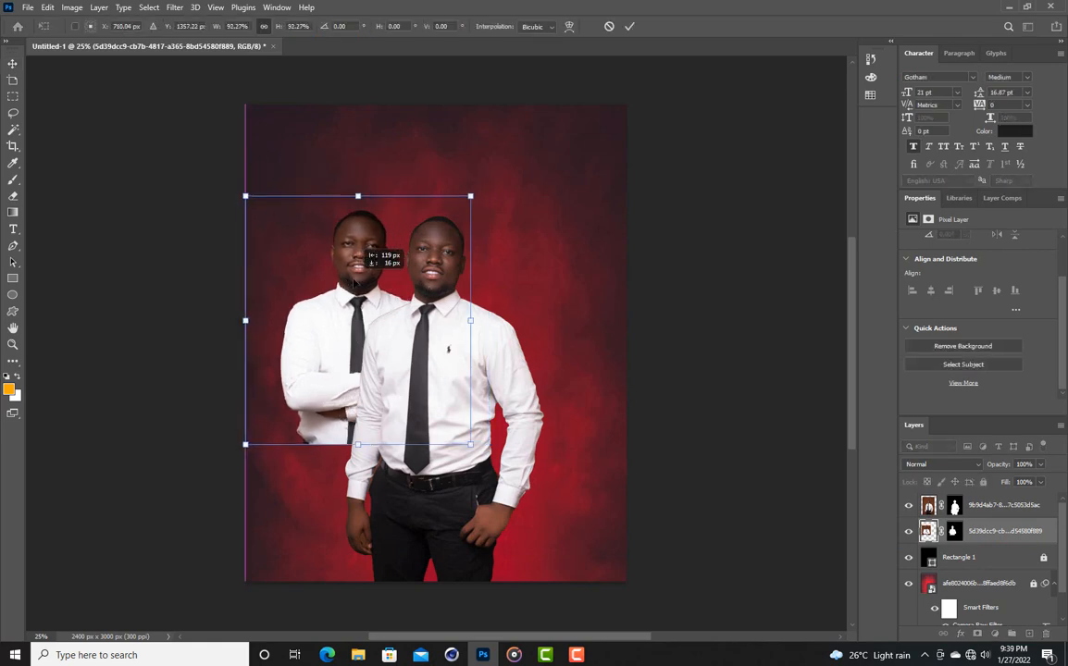
pyautogui.click(13, 63)
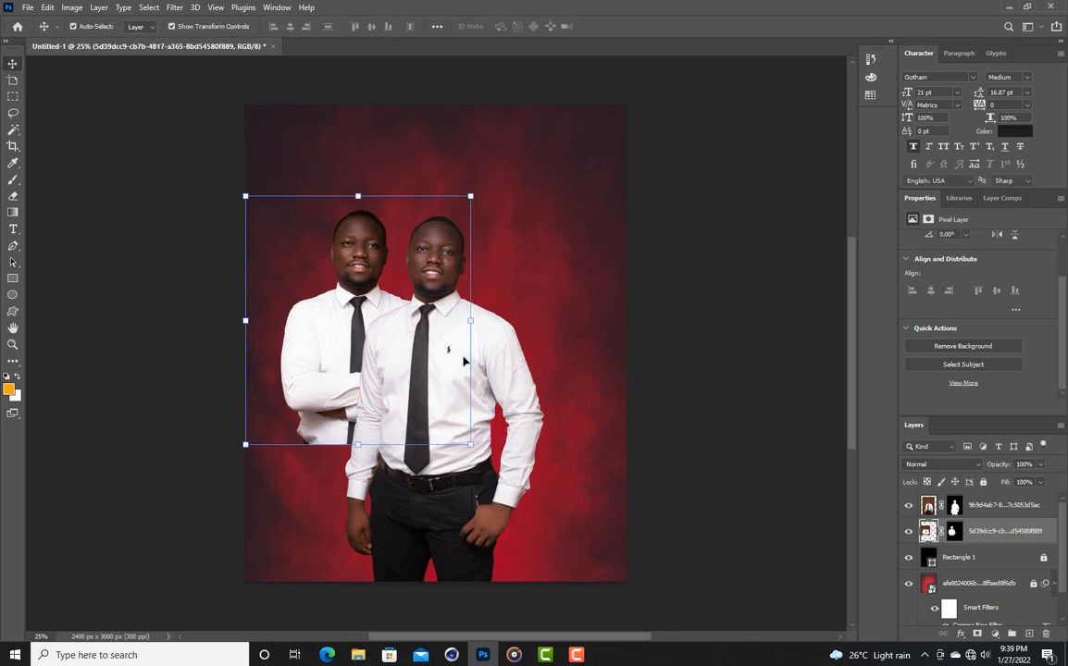
# Move the standing man in front slightly lower on the canvas.
pyautogui.click(501, 363)
pyautogui.moveTo(501, 363); pyautogui.dragTo(502, 378)
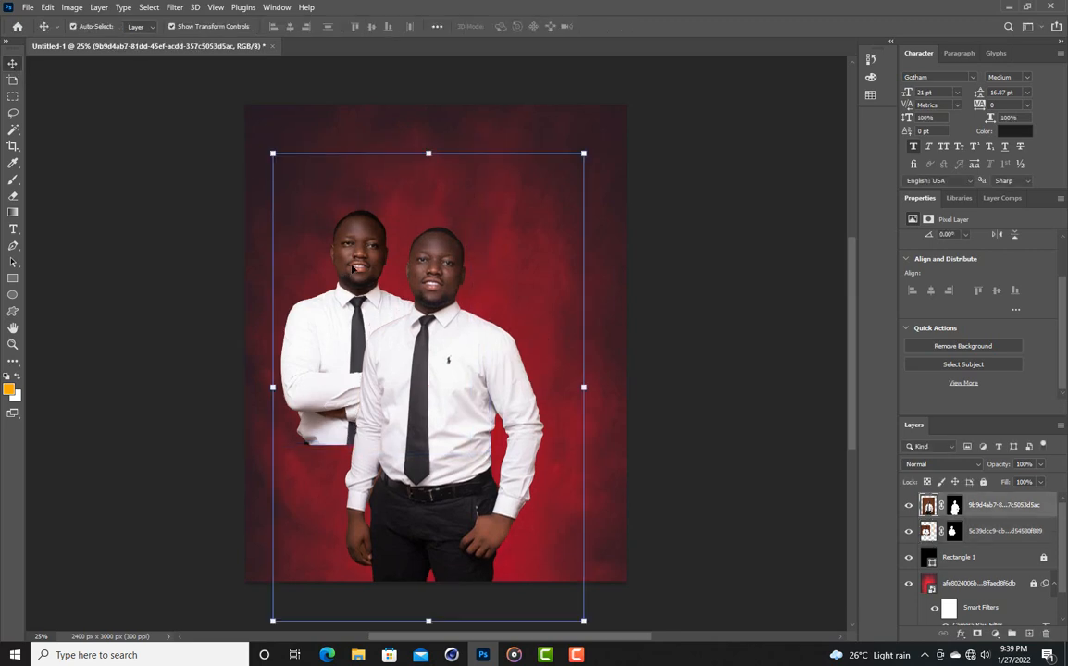
# Fade out the crossed-arms man's hard lower edge with the Eraser at brush size 400 and 26% opacity.
pyautogui.click(355, 268)
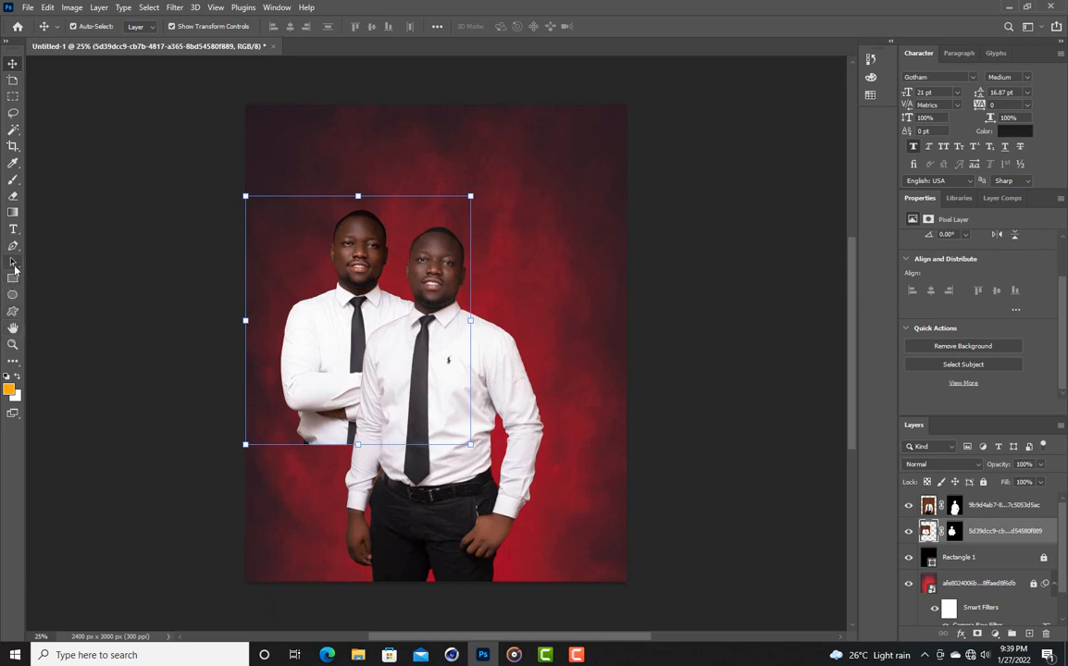
pyautogui.click(13, 196)
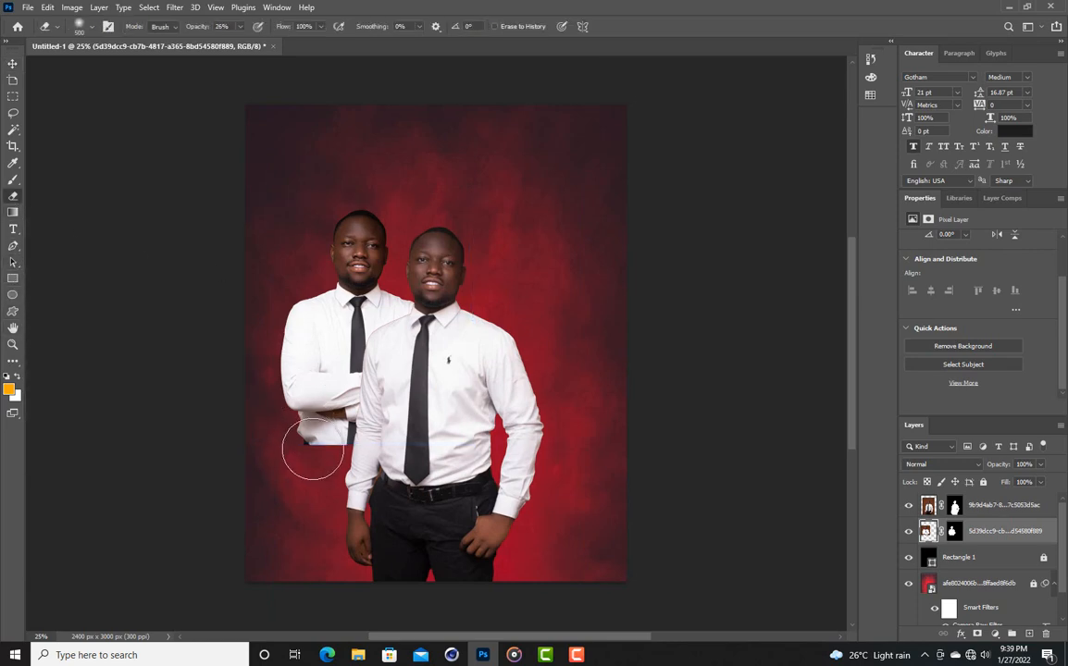
pyautogui.press('[')
pyautogui.moveTo(314, 451)
pyautogui.mouseDown()
pyautogui.moveTo(337, 453)
pyautogui.moveTo(328, 436)
pyautogui.moveTo(303, 446)
pyautogui.moveTo(334, 450)
pyautogui.moveTo(293, 443)
pyautogui.moveTo(356, 460)
pyautogui.moveTo(310, 439)
pyautogui.mouseUp()
pyautogui.click(13, 62)
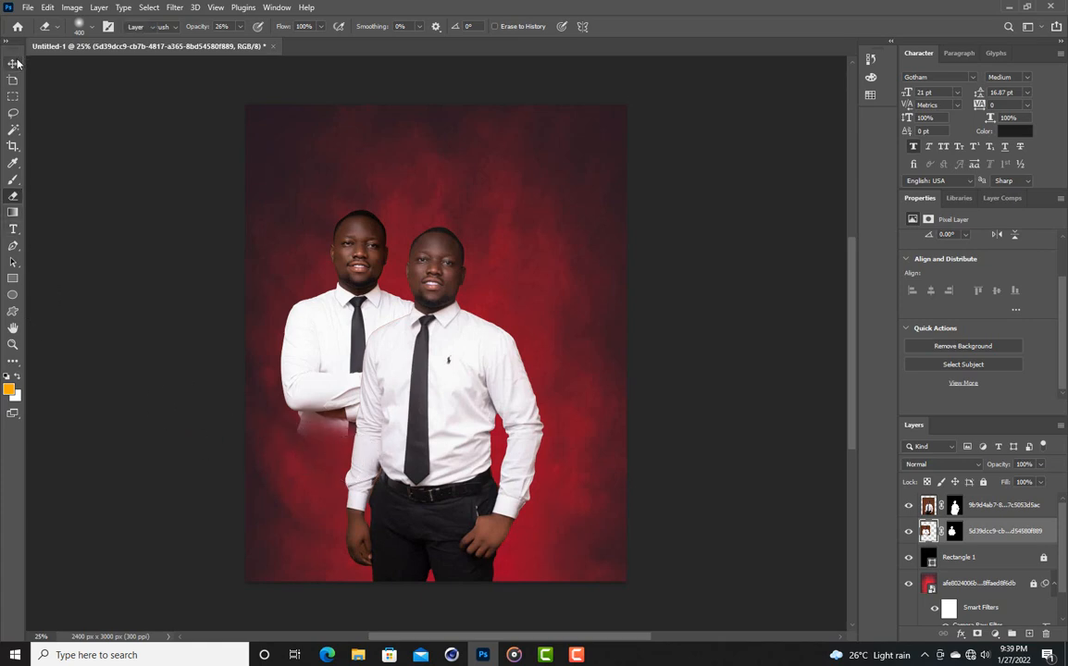
# Scale the crossed-arms cut-out to about 93% and nudge it slightly toward the standing man.
pyautogui.moveTo(246, 196); pyautogui.dragTo(261, 214)
pyautogui.moveTo(357, 271); pyautogui.dragTo(353, 270)
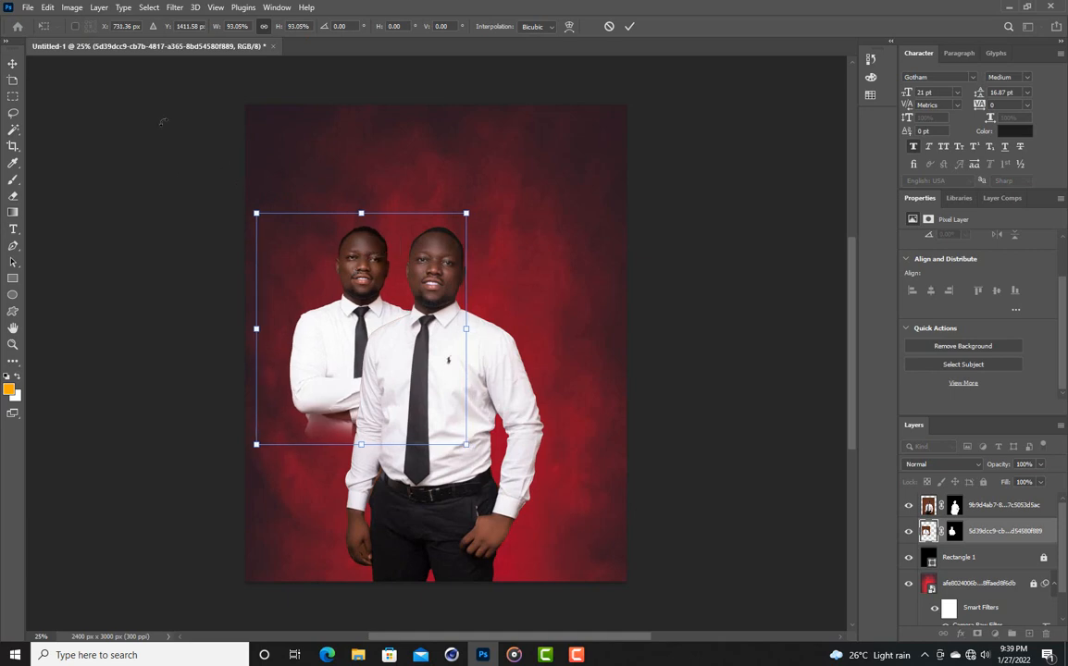
pyautogui.press('Return')
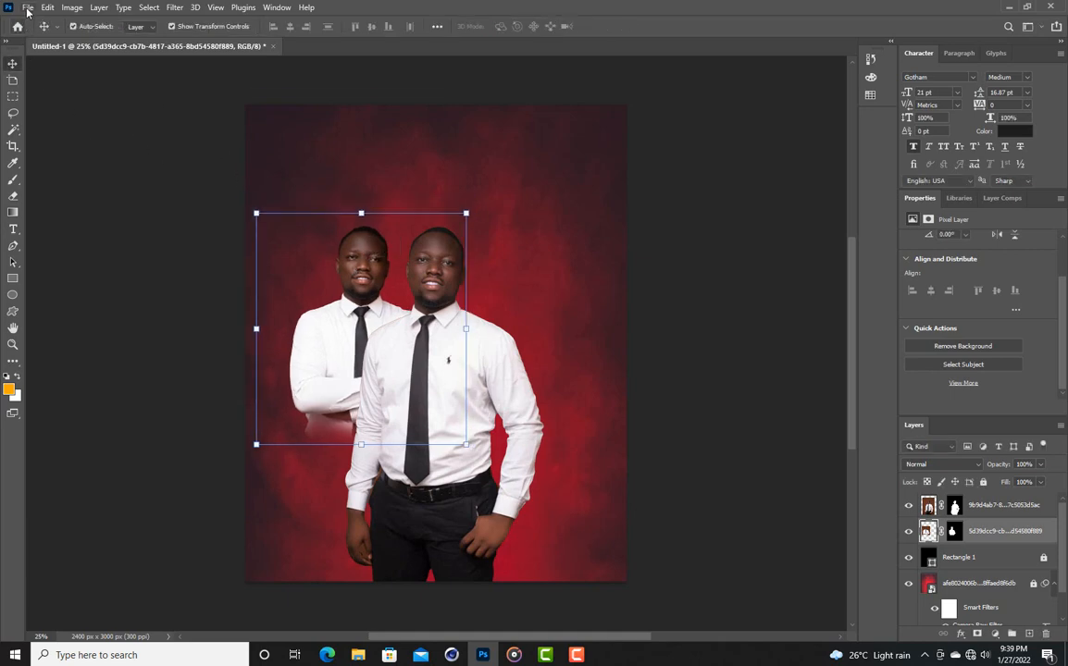
# Place the embedded image c02f118f-b68c-4f0f-ac22-947dba093900 from the Studio Works folder at its default size.
pyautogui.click(28, 7)
pyautogui.click(60, 271)
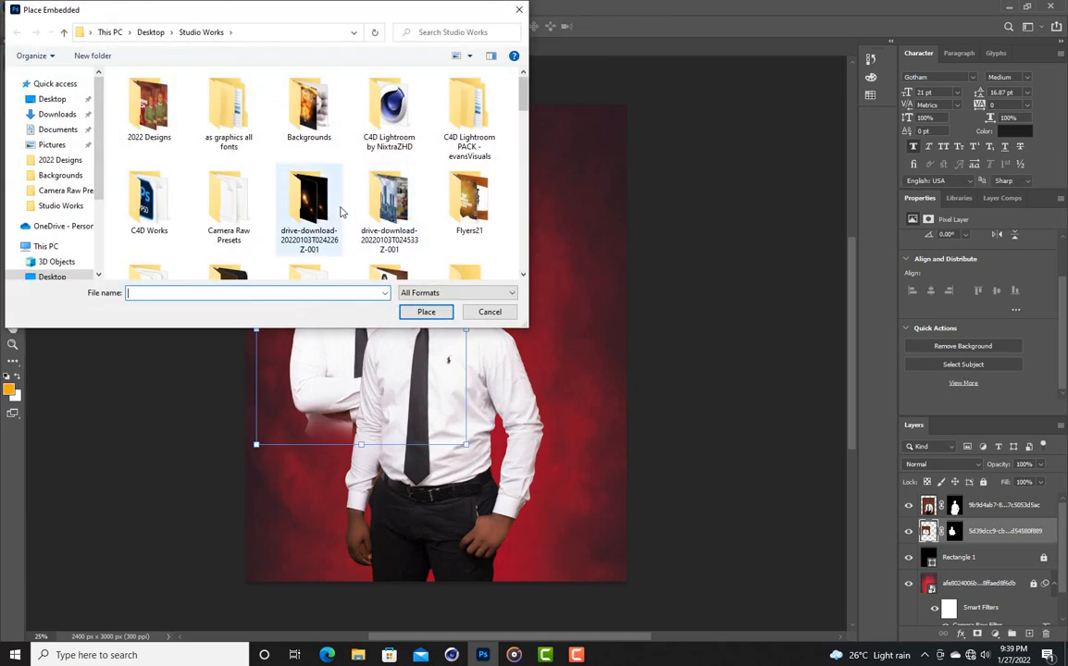
pyautogui.scroll(-5, 355, 159)
pyautogui.scroll(-2, 355, 160)
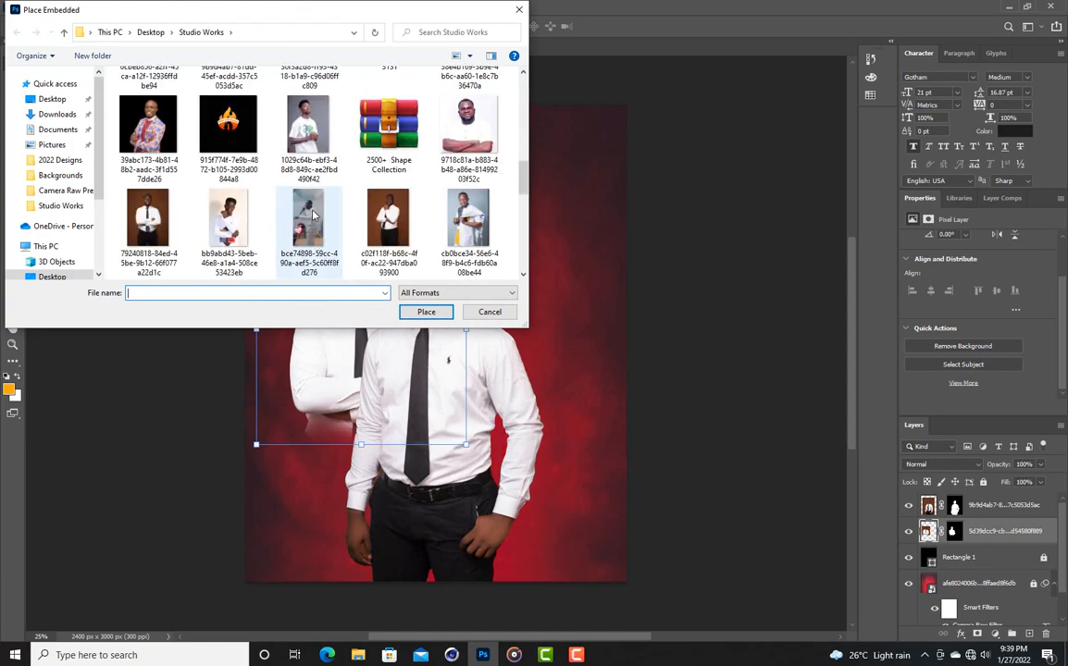
pyautogui.doubleClick(387, 222)
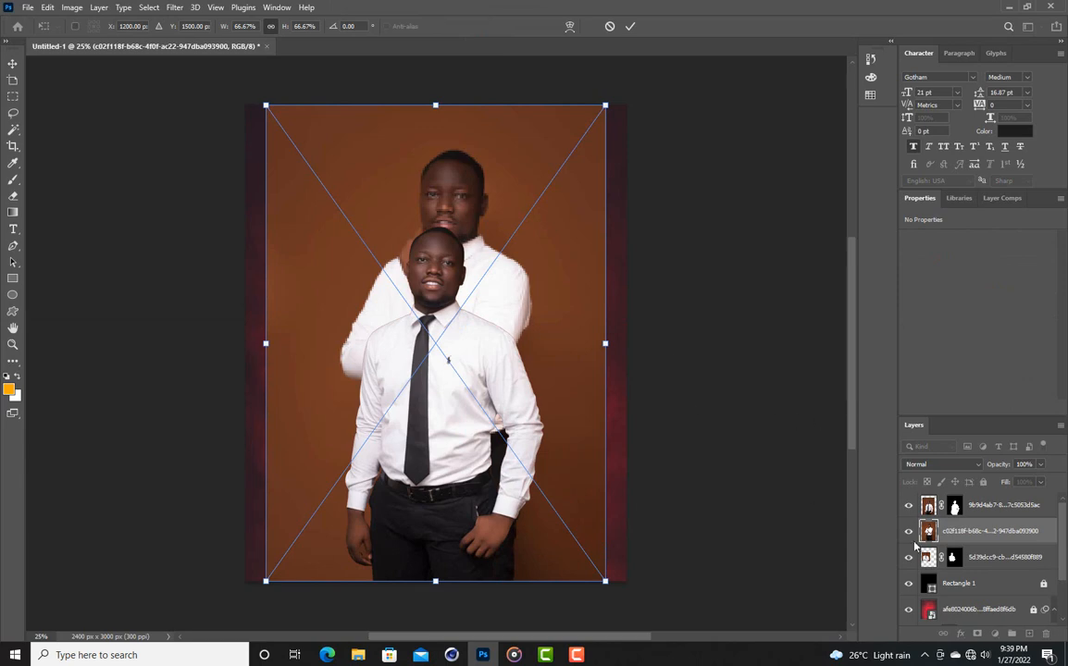
pyautogui.press('Return')
# Rasterize the newly placed hand-on-chin portrait layer and remove its background.
pyautogui.rightClick(1020, 535)
pyautogui.click(894, 327)
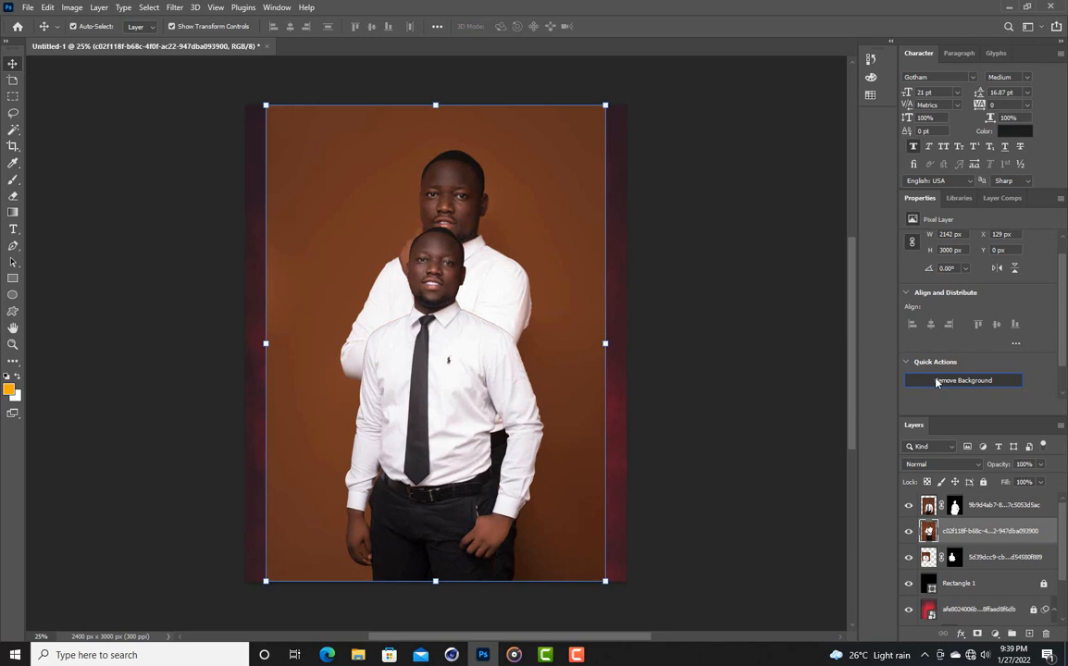
pyautogui.click(936, 382)
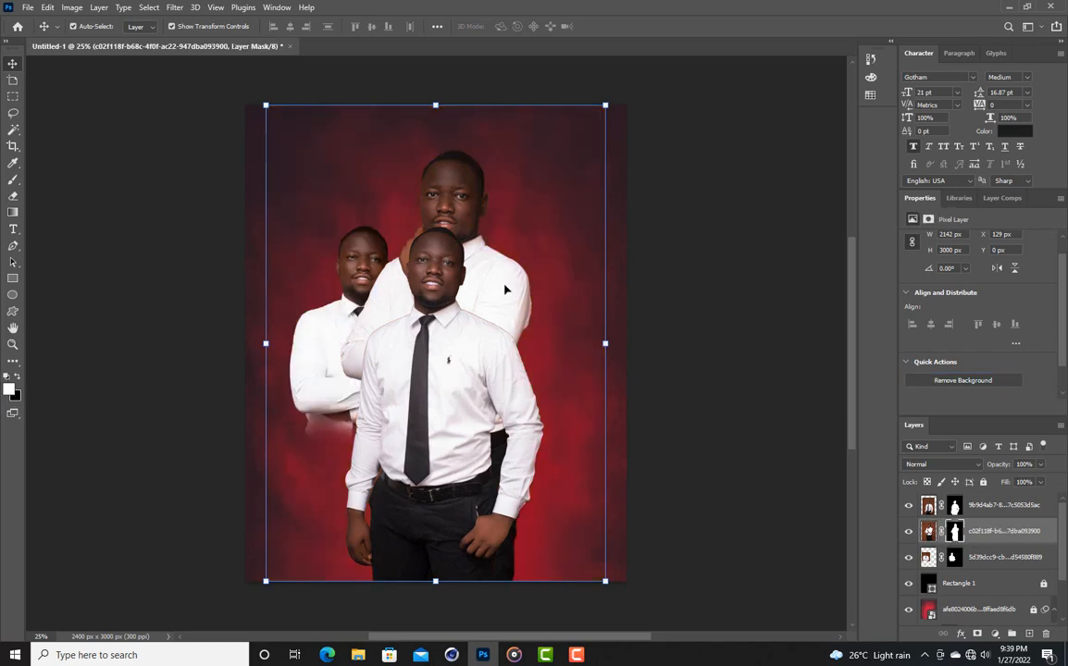
# Flip the hand-on-chin cut-out horizontally and shift it toward the canvas's right side.
pyautogui.moveTo(502, 289); pyautogui.dragTo(534, 297)
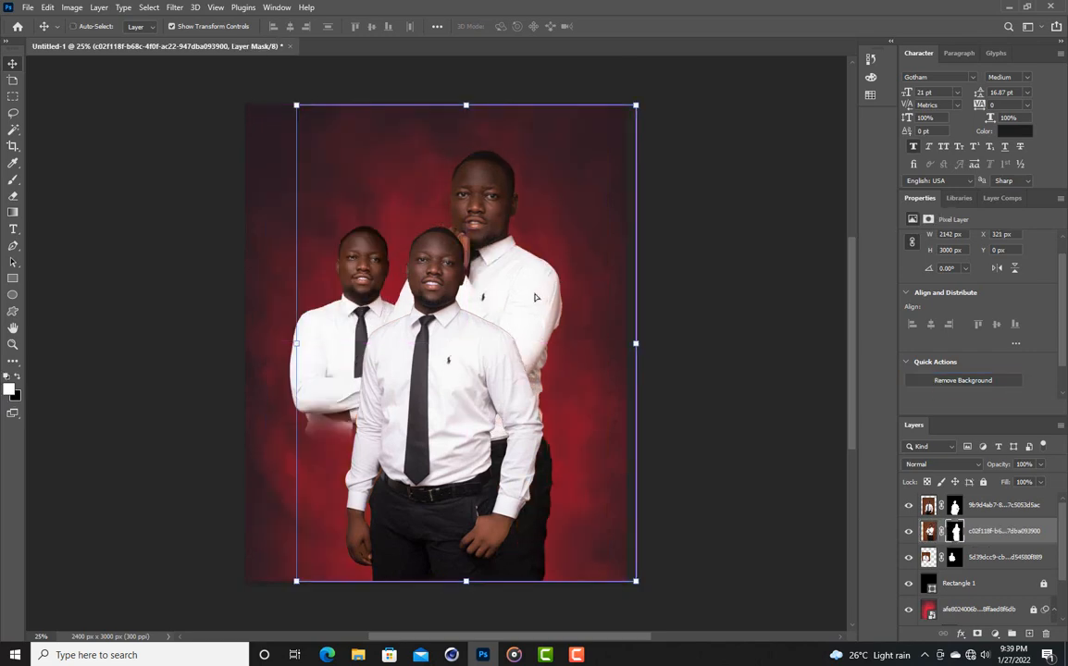
pyautogui.hotkey('ctrl', 't')
pyautogui.rightClick(514, 308)
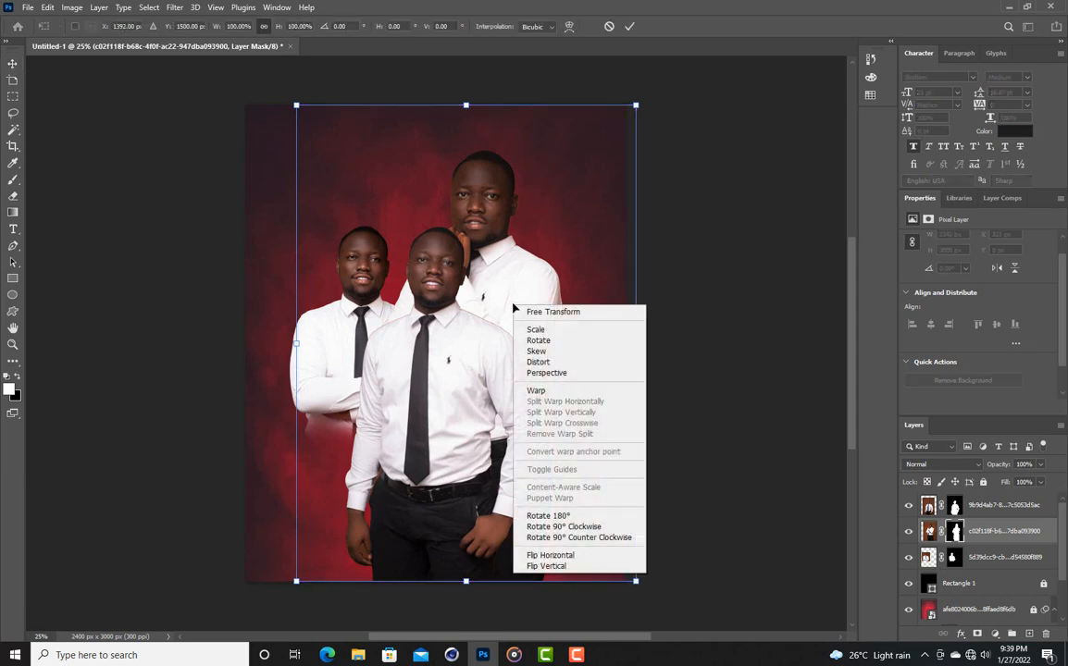
pyautogui.click(555, 557)
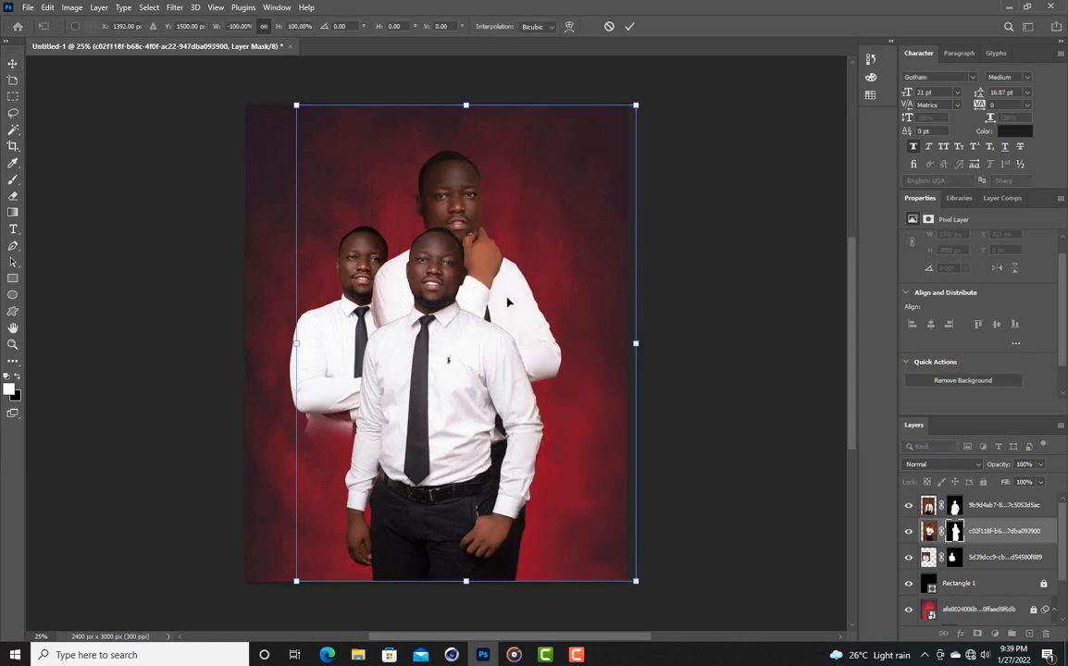
pyautogui.moveTo(448, 205); pyautogui.dragTo(474, 206)
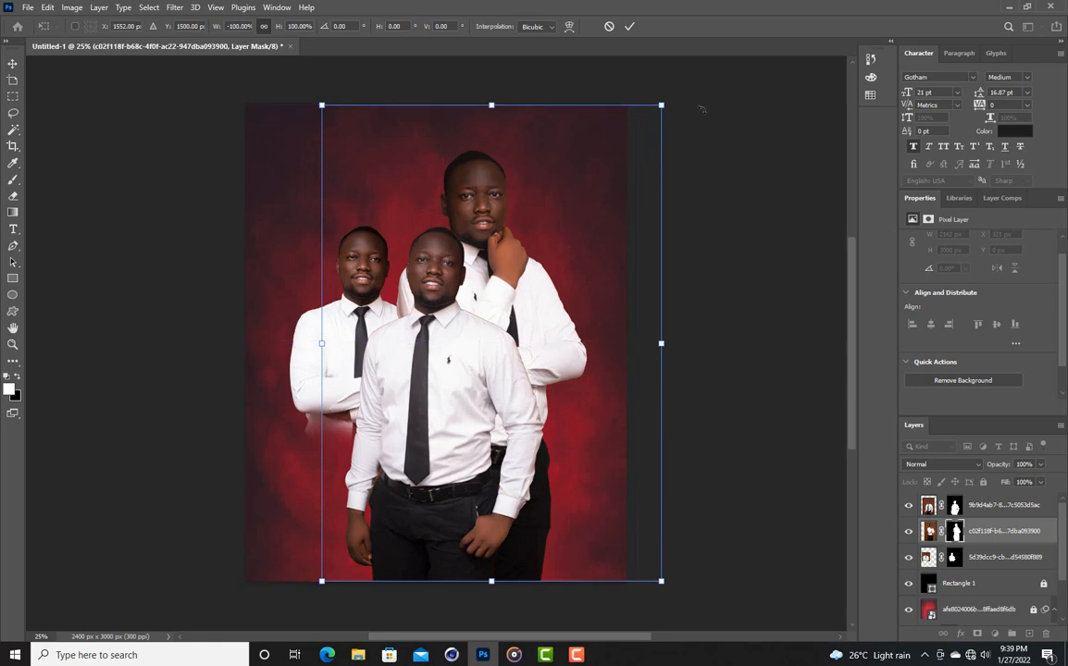
# Scale the hand-on-chin cut-out to about 78% and position it right of the standing man, with his head slightly higher.
pyautogui.moveTo(662, 104); pyautogui.dragTo(637, 138)
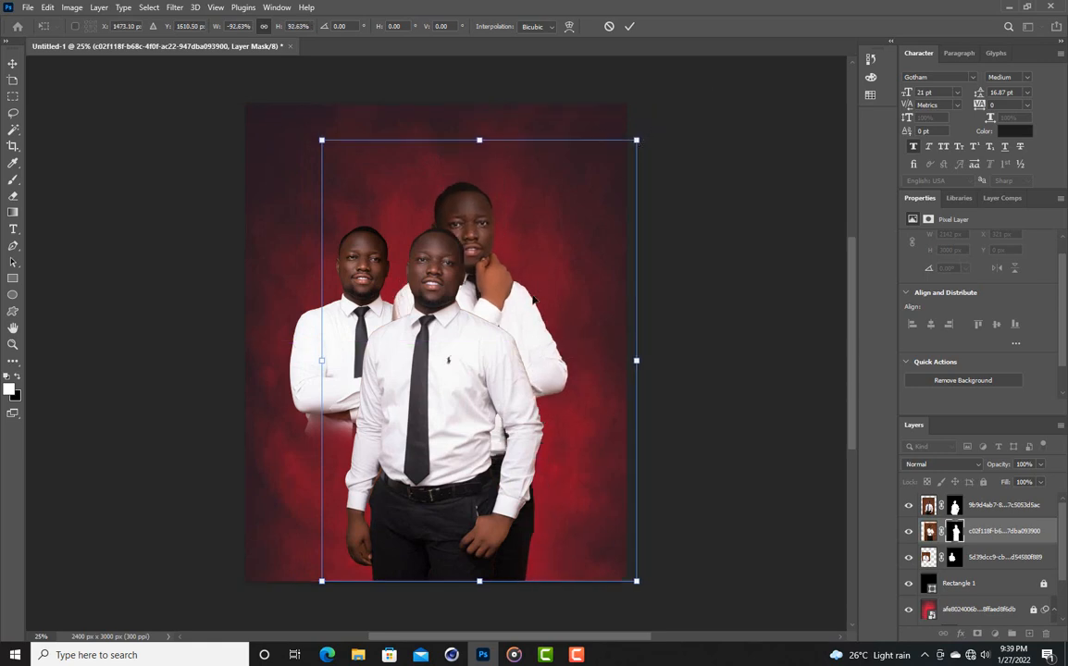
pyautogui.moveTo(535, 312); pyautogui.dragTo(576, 297)
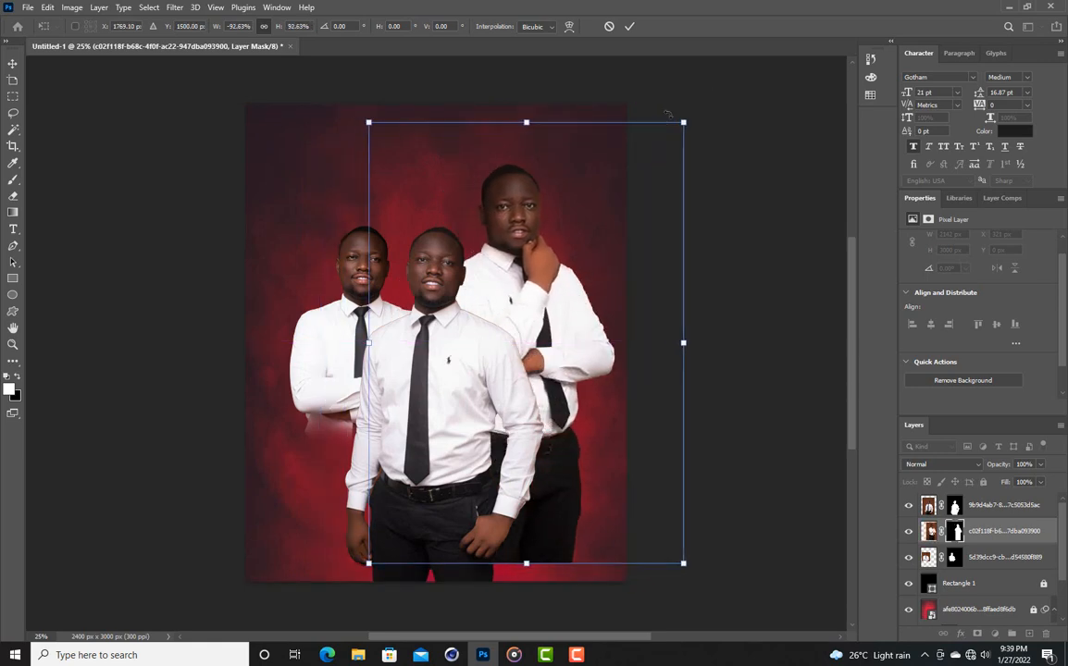
pyautogui.moveTo(681, 123); pyautogui.dragTo(644, 179)
pyautogui.moveTo(535, 324); pyautogui.dragTo(562, 294)
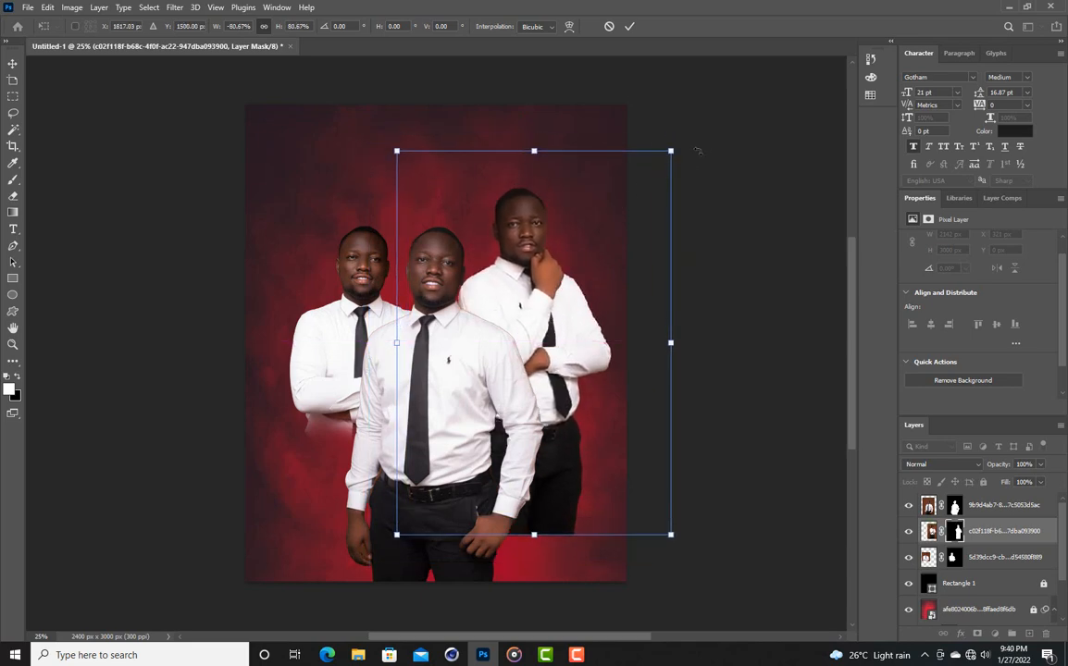
pyautogui.moveTo(673, 147); pyautogui.dragTo(662, 162)
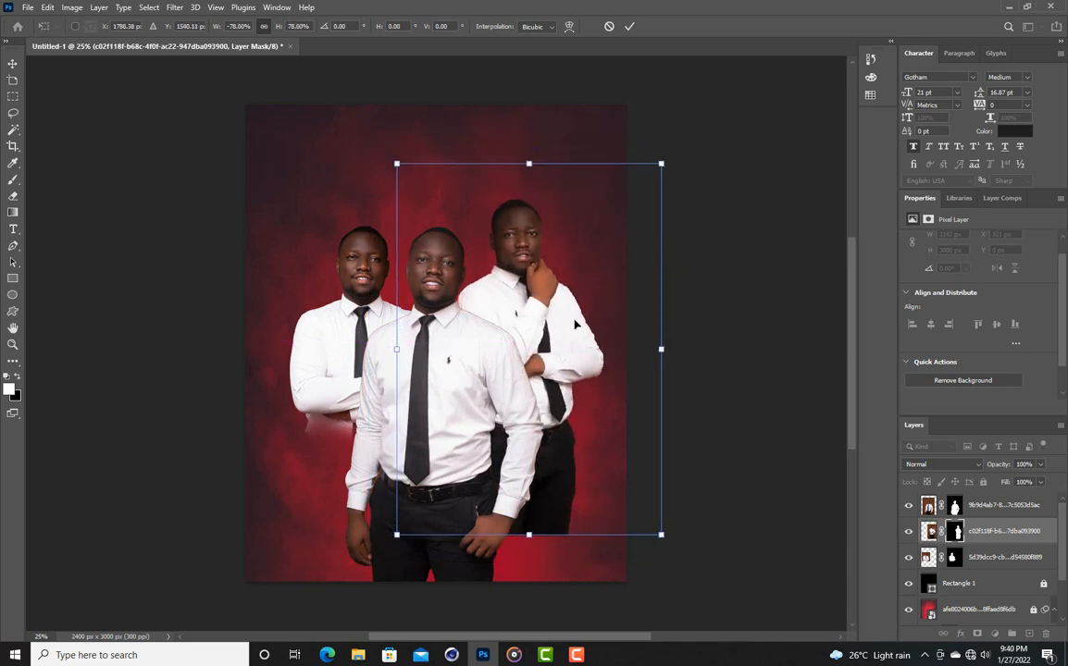
pyautogui.moveTo(576, 302); pyautogui.dragTo(576, 298)
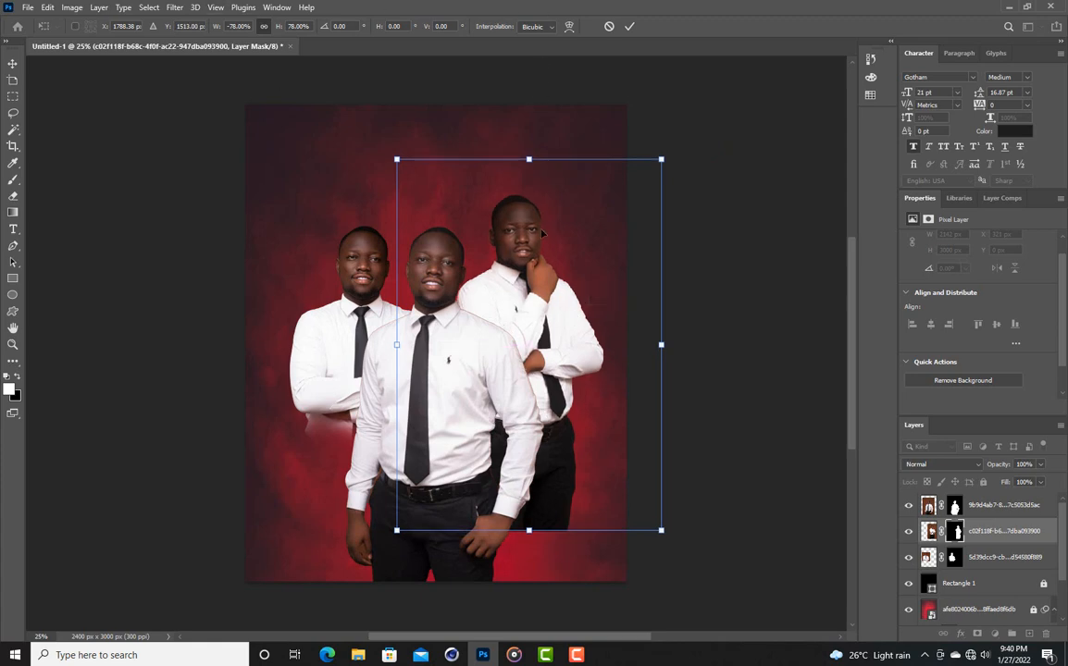
pyautogui.moveTo(544, 233); pyautogui.dragTo(545, 240)
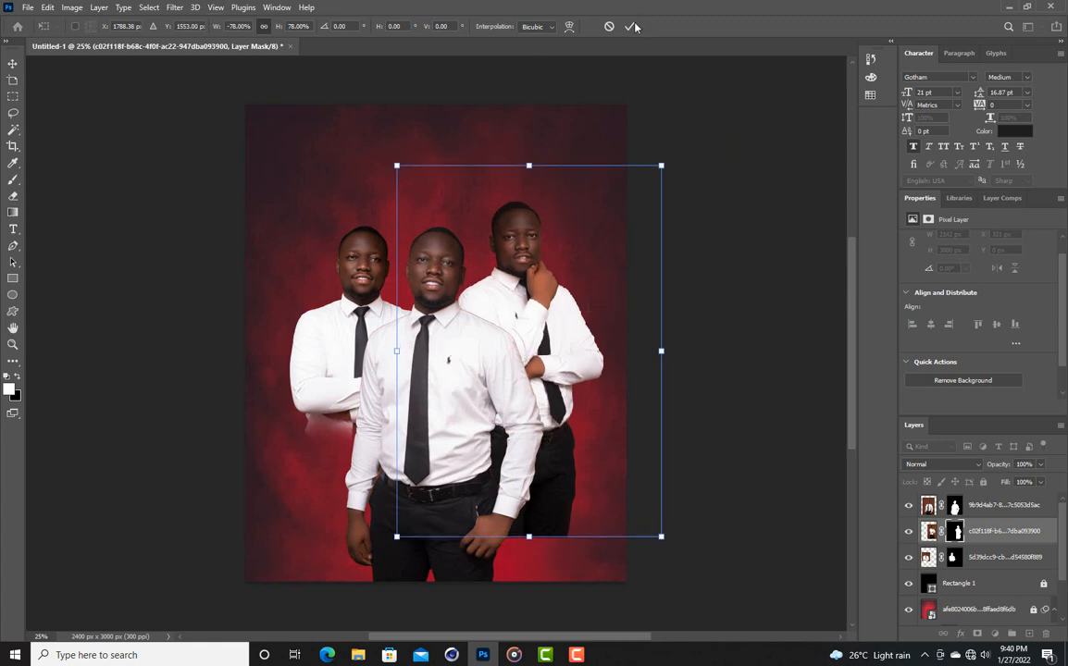
pyautogui.click(630, 26)
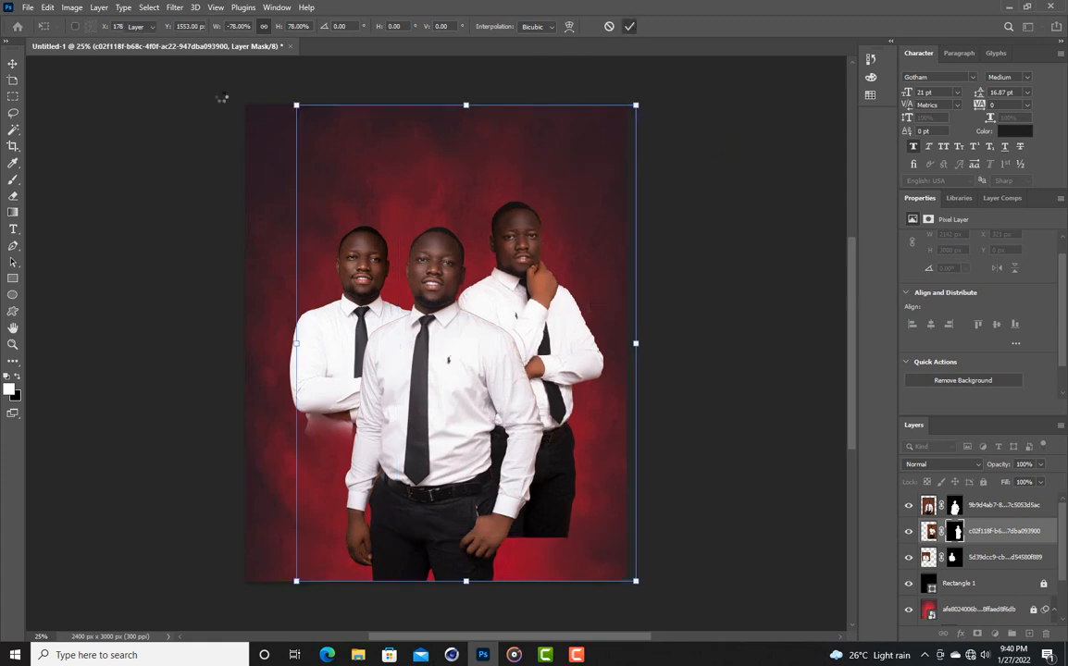
# Fade out the hand-on-chin man's hard lower edge with the Eraser at brush size 600 and 26% opacity.
pyautogui.click(12, 196)
pyautogui.moveTo(554, 541)
pyautogui.mouseDown()
pyautogui.moveTo(567, 522)
pyautogui.moveTo(524, 538)
pyautogui.moveTo(492, 533)
pyautogui.moveTo(576, 526)
pyautogui.mouseUp()
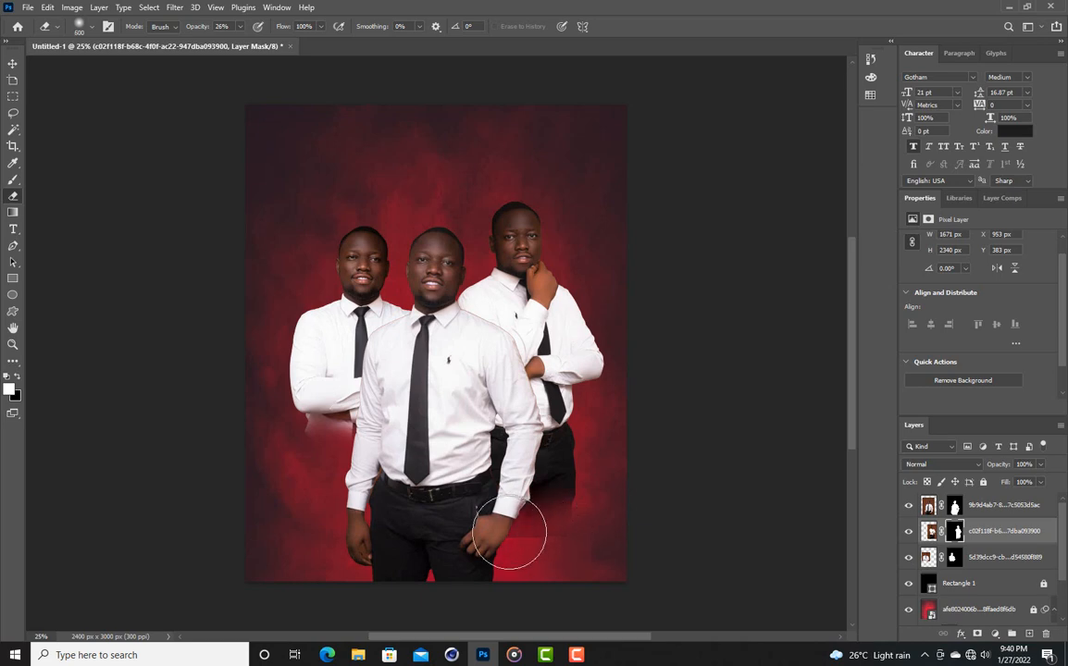
pyautogui.press(']')
pyautogui.moveTo(543, 546)
pyautogui.mouseDown()
pyautogui.moveTo(469, 531)
pyautogui.moveTo(575, 525)
pyautogui.moveTo(499, 532)
pyautogui.moveTo(520, 538)
pyautogui.moveTo(584, 520)
pyautogui.moveTo(550, 512)
pyautogui.moveTo(507, 531)
pyautogui.moveTo(486, 524)
pyautogui.moveTo(494, 538)
pyautogui.moveTo(479, 511)
pyautogui.moveTo(524, 532)
pyautogui.mouseUp()
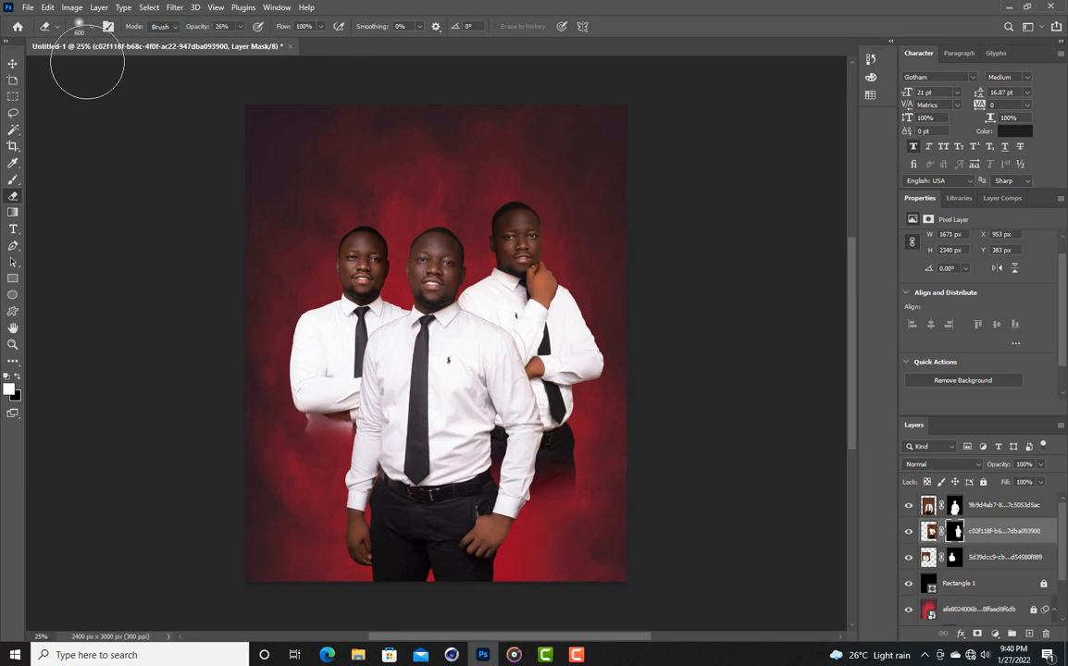
# Apply the Camera Raw Filter to the central standing man's layer with the preset PSDESIRE - Instagram AMARO.xmp.
pyautogui.click(13, 64)
pyautogui.click(928, 505)
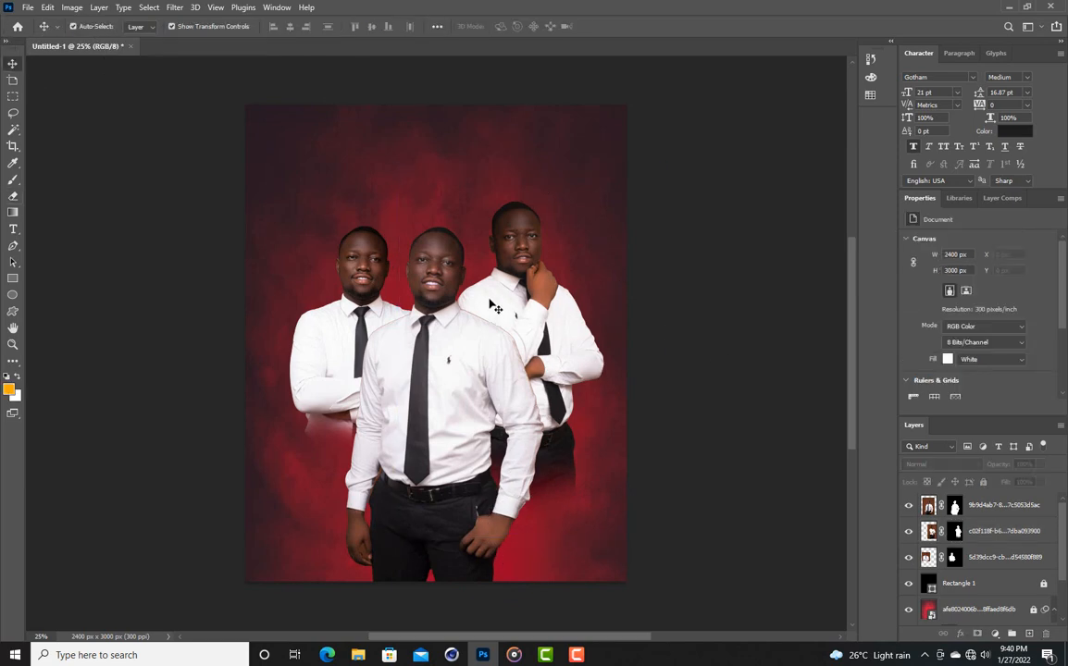
pyautogui.click(173, 9)
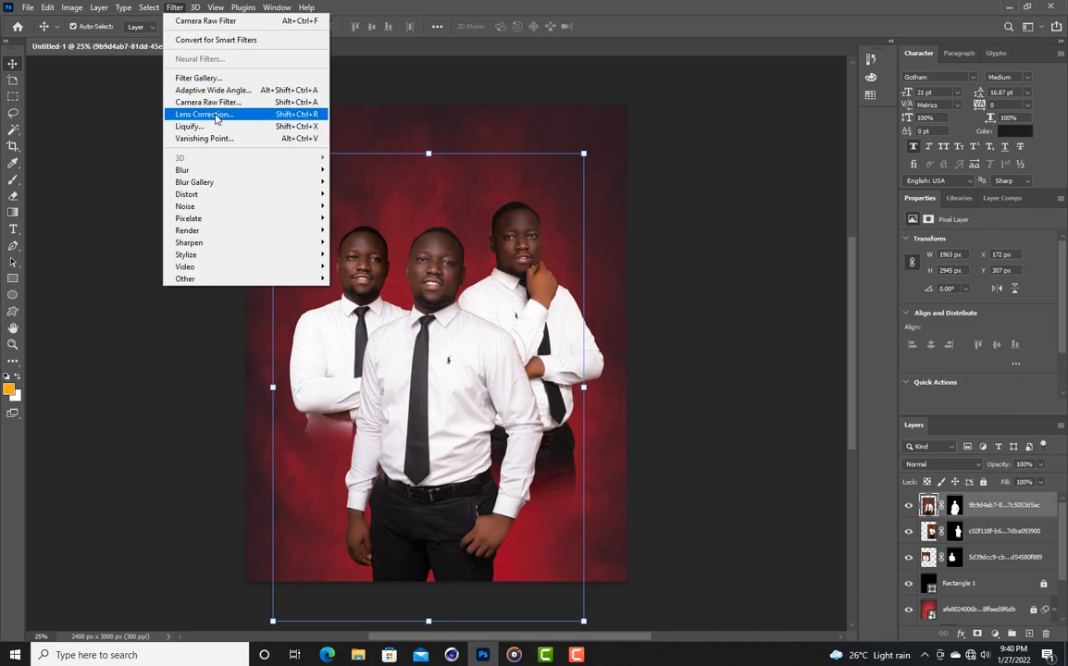
pyautogui.click(219, 103)
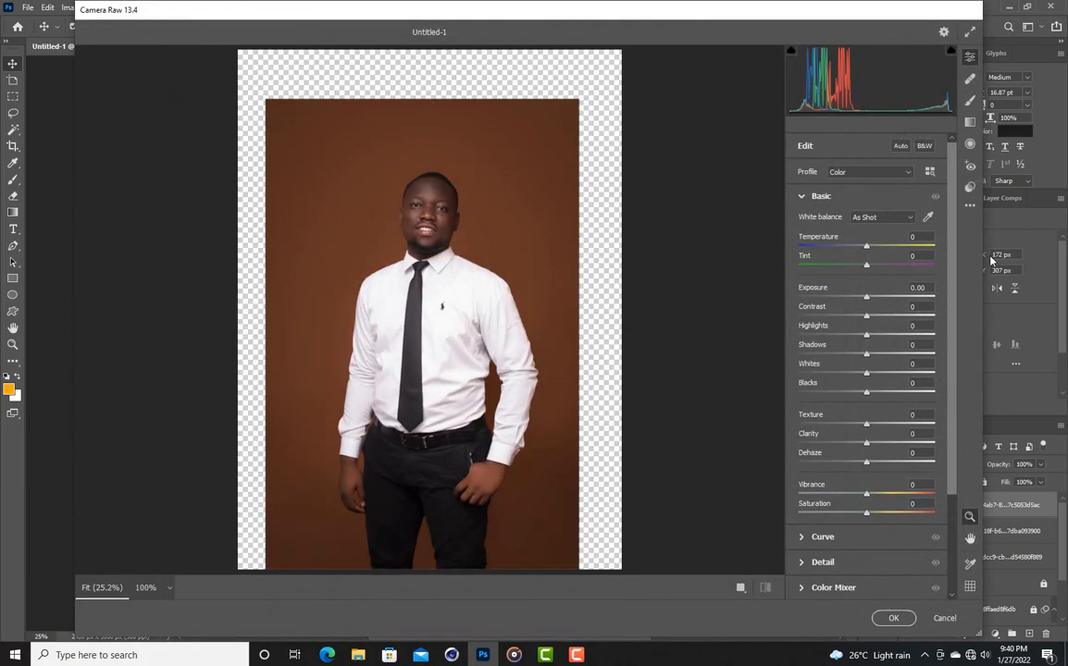
pyautogui.click(969, 205)
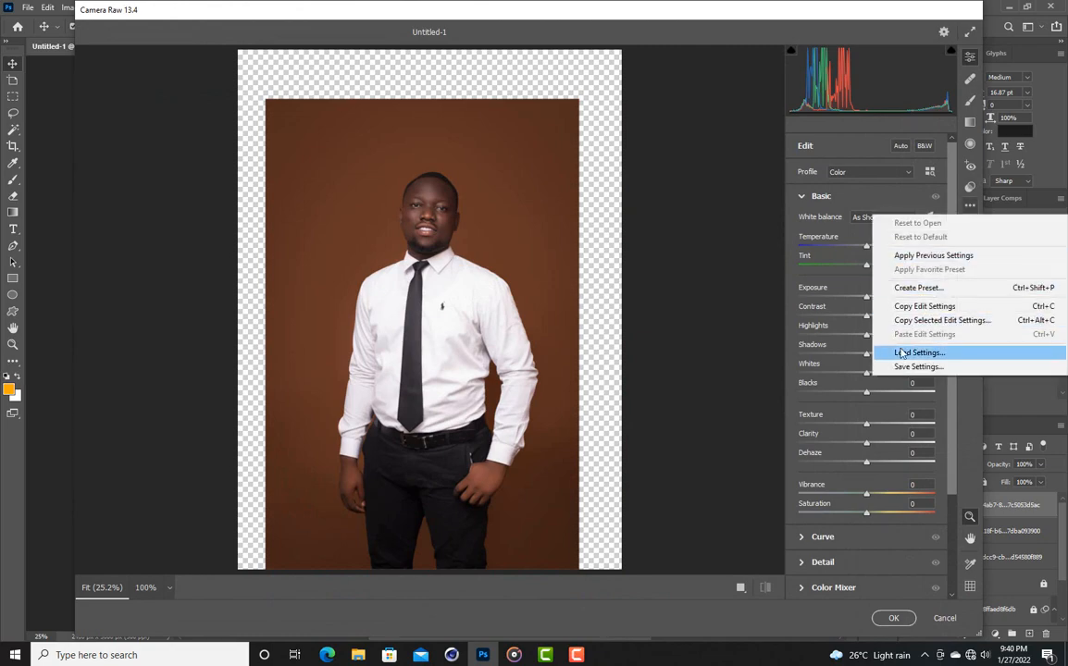
pyautogui.click(916, 352)
pyautogui.click(300, 222)
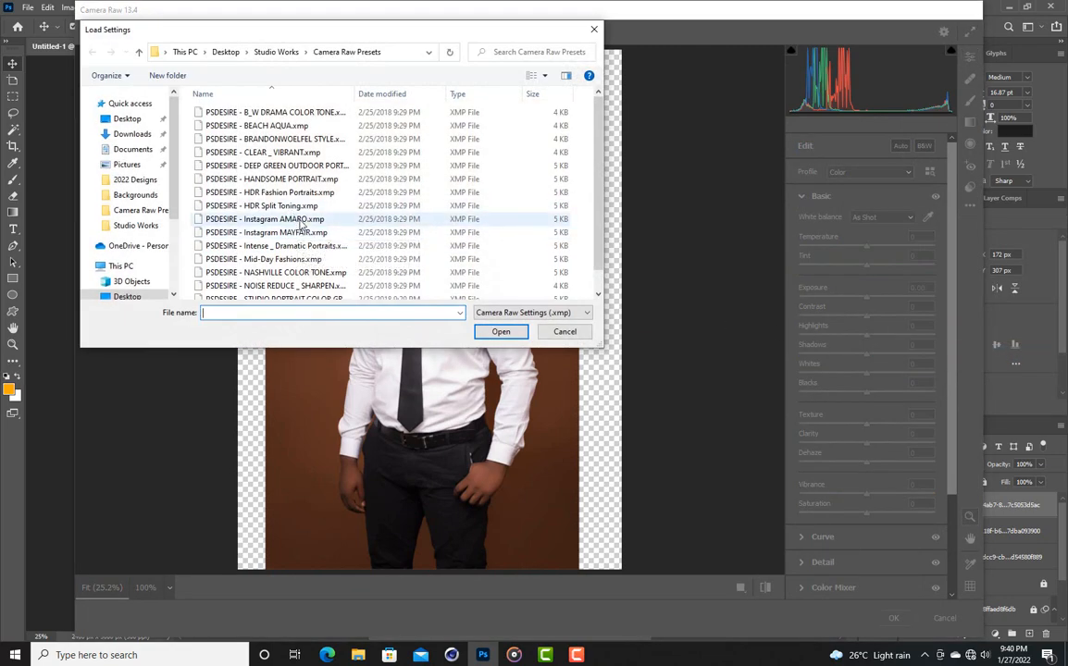
pyautogui.click(509, 335)
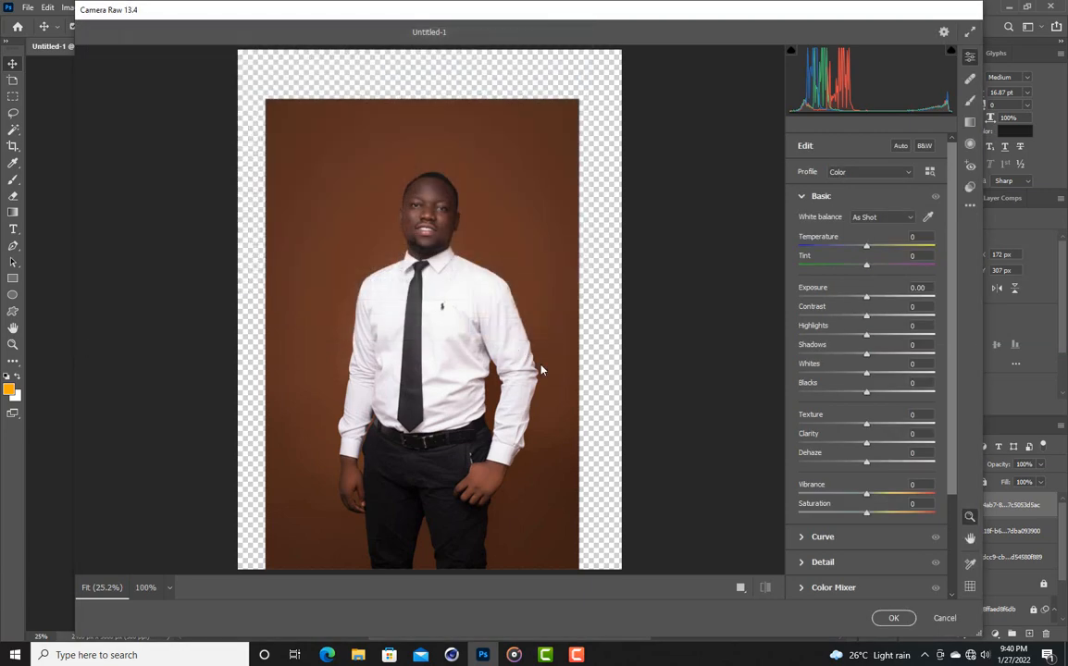
pyautogui.click(893, 619)
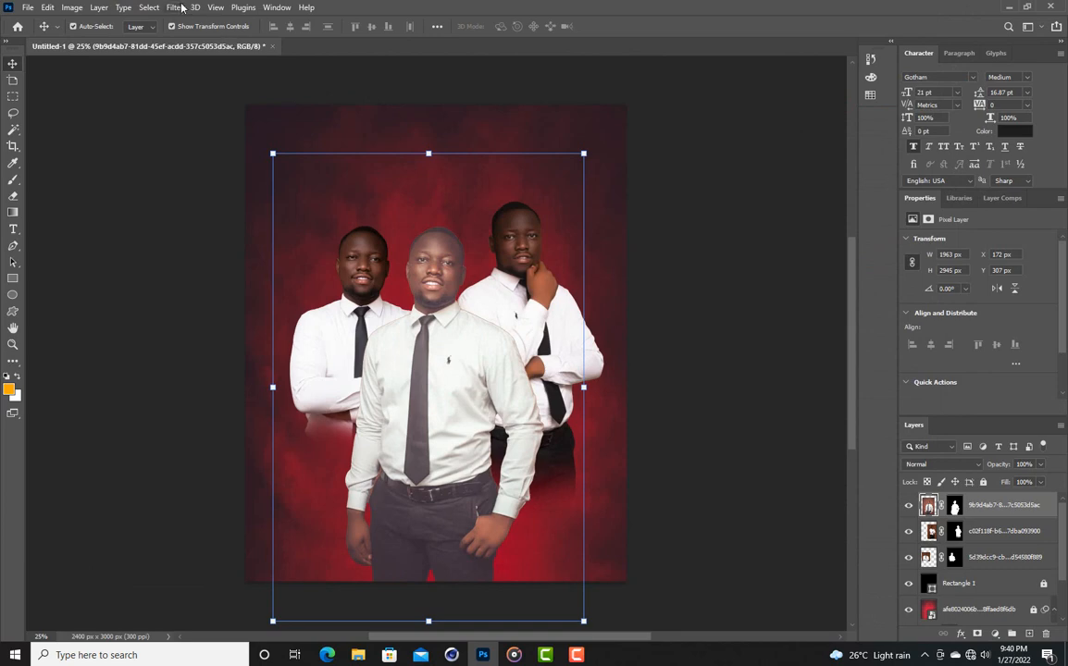
# Select the hand-on-chin man's layer.
pyautogui.click(675, 258)
pyautogui.click(522, 248)
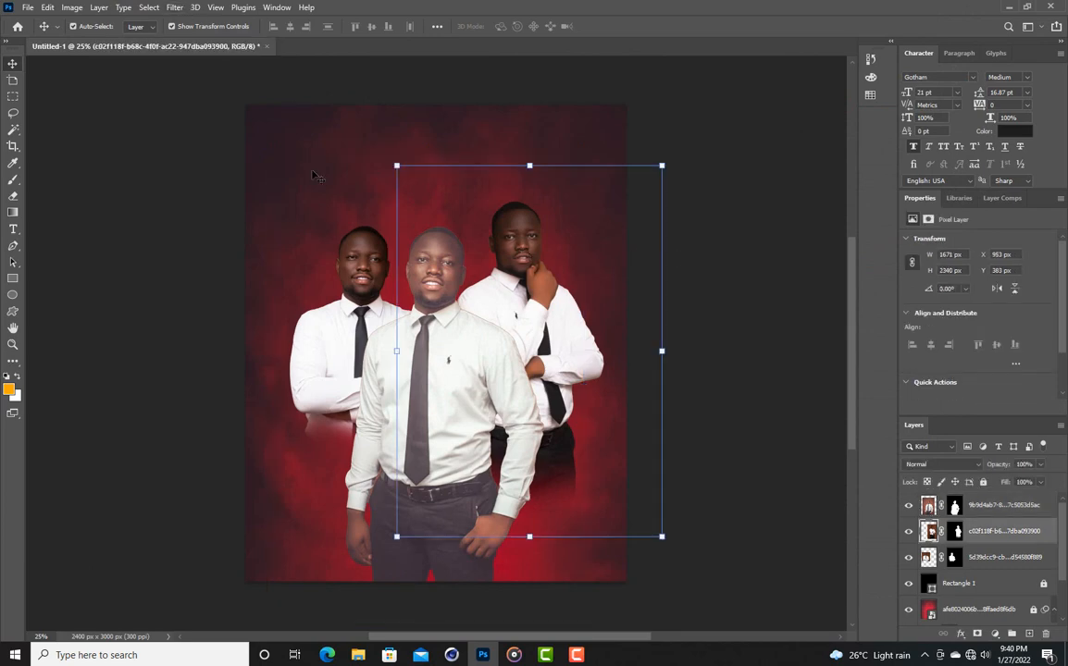
pyautogui.click(175, 7)
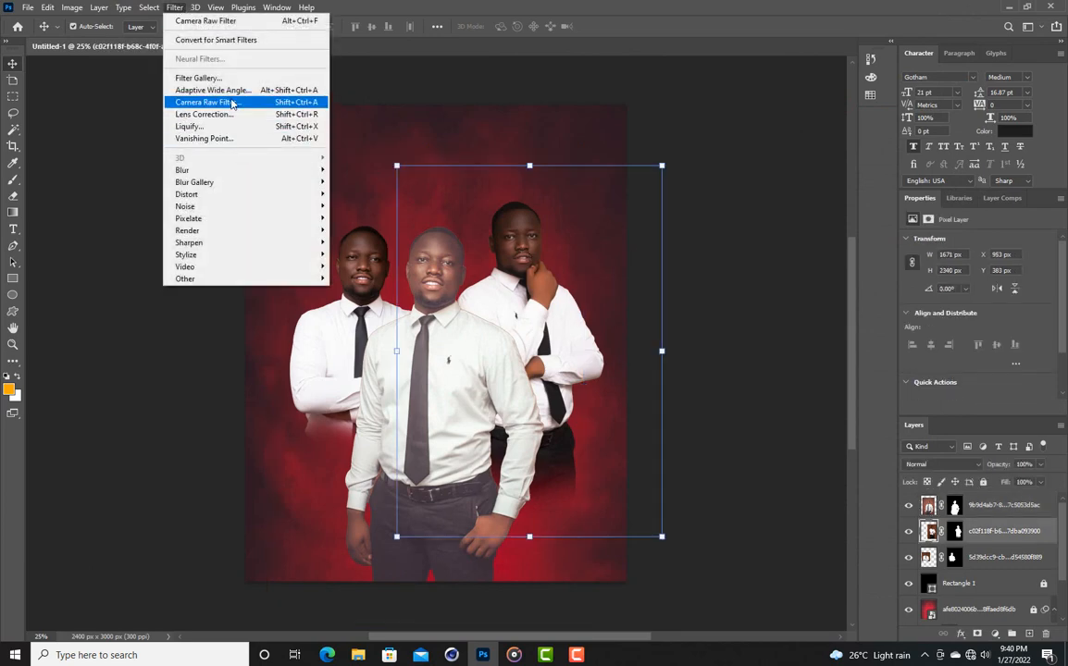
pyautogui.click(231, 103)
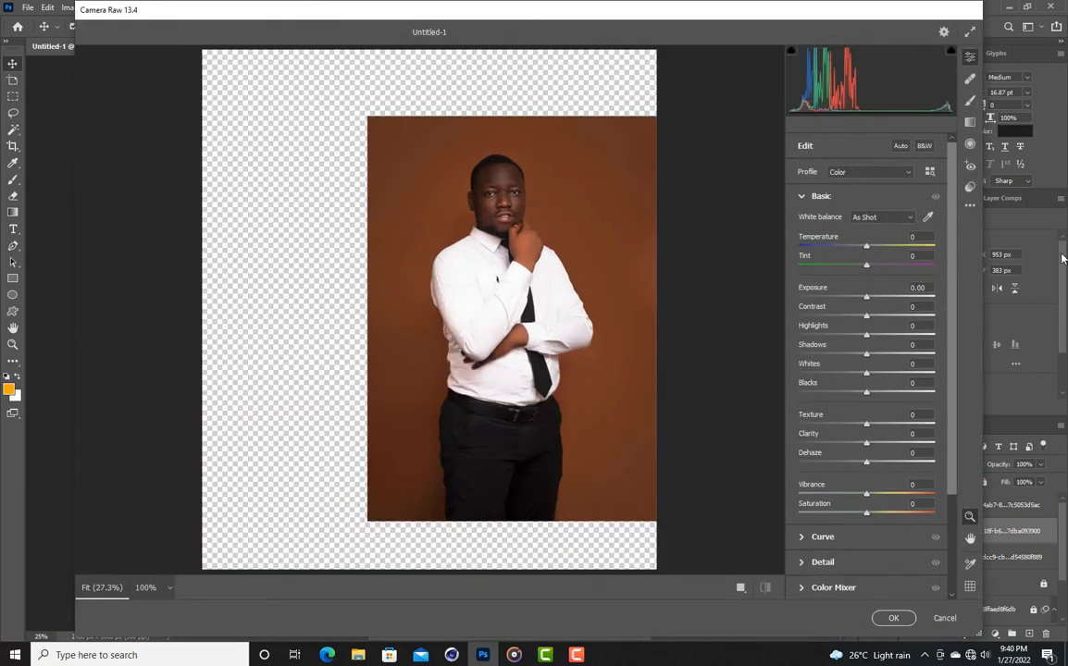
pyautogui.click(945, 619)
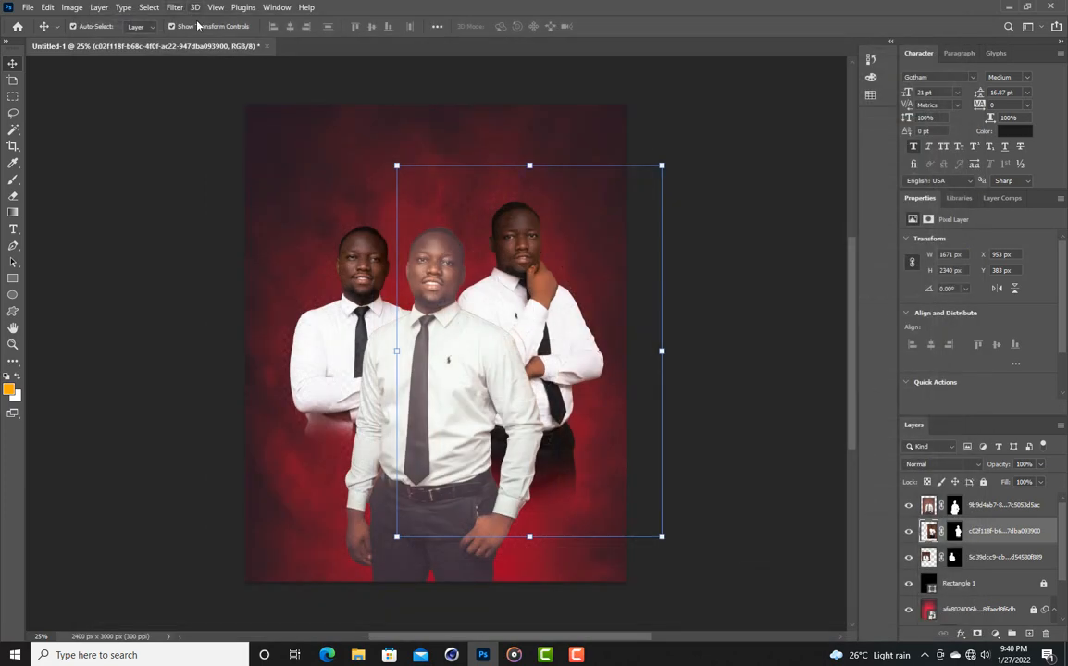
# Reapply the last Camera Raw Filter settings to the hand-on-chin man's layer.
pyautogui.click(176, 9)
pyautogui.click(172, 9)
pyautogui.click(174, 8)
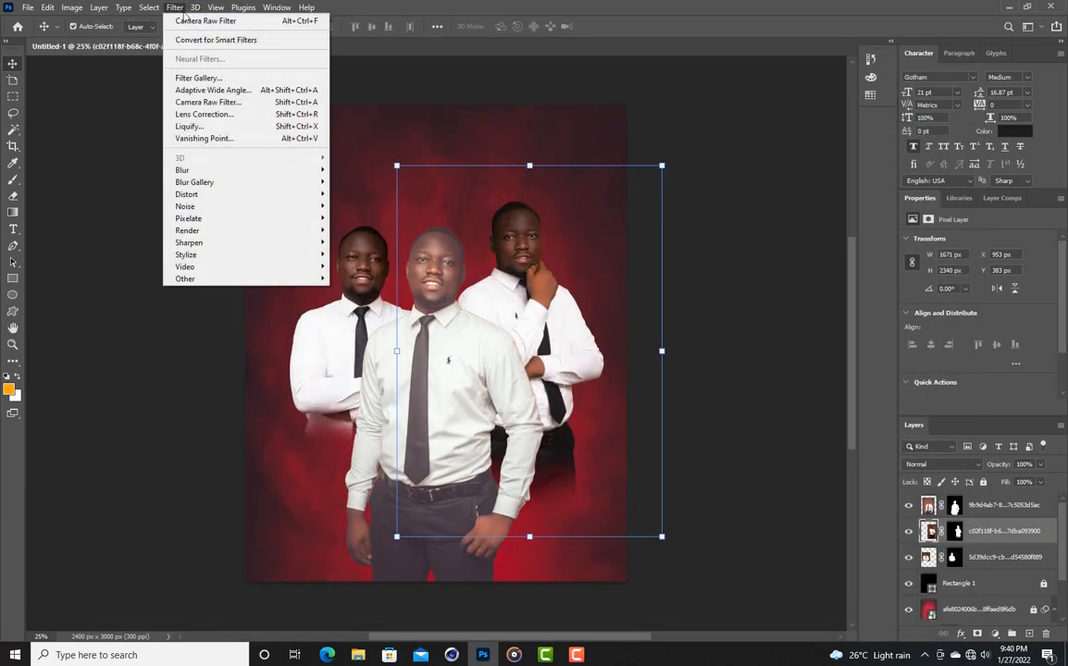
pyautogui.click(188, 23)
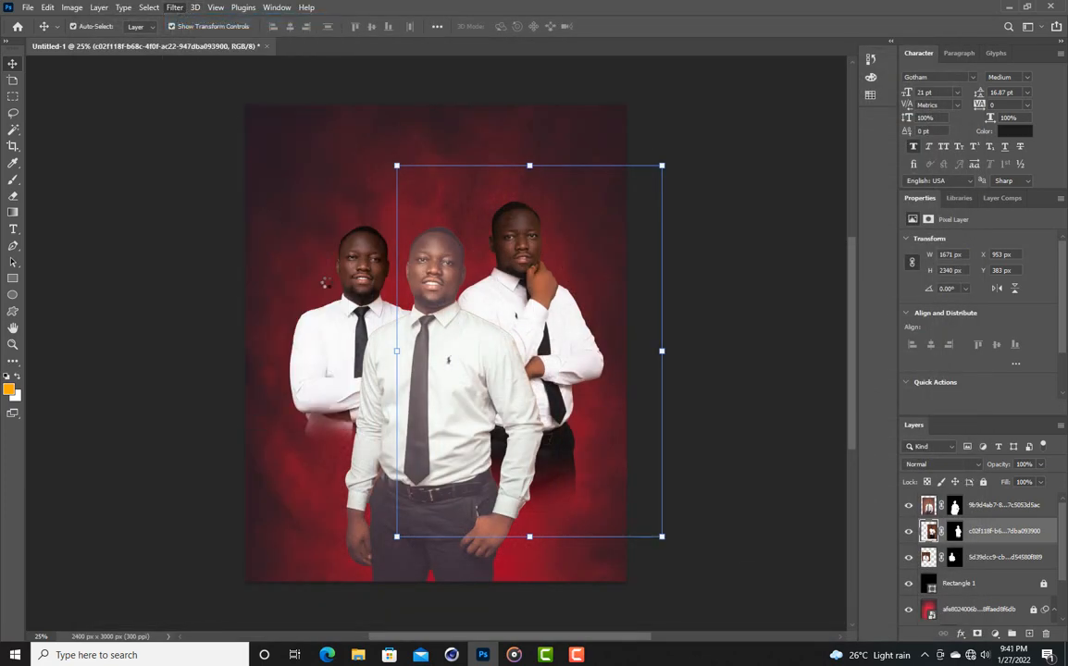
# Reapply the last Camera Raw Filter settings to the layer of the man with crossed arms.
pyautogui.click(361, 269)
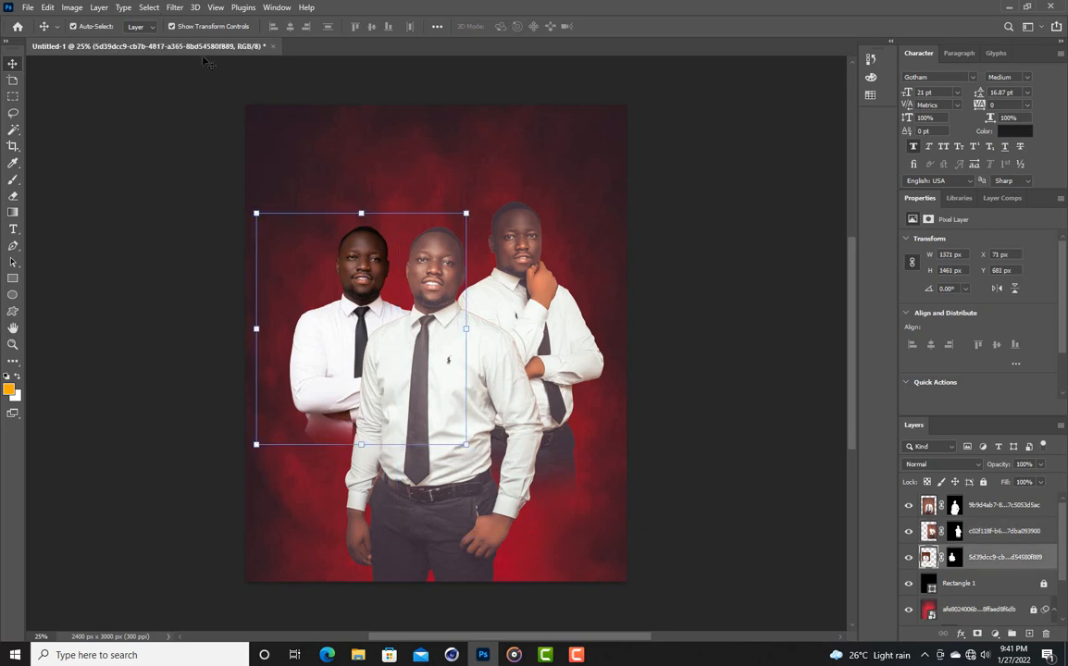
pyautogui.click(172, 7)
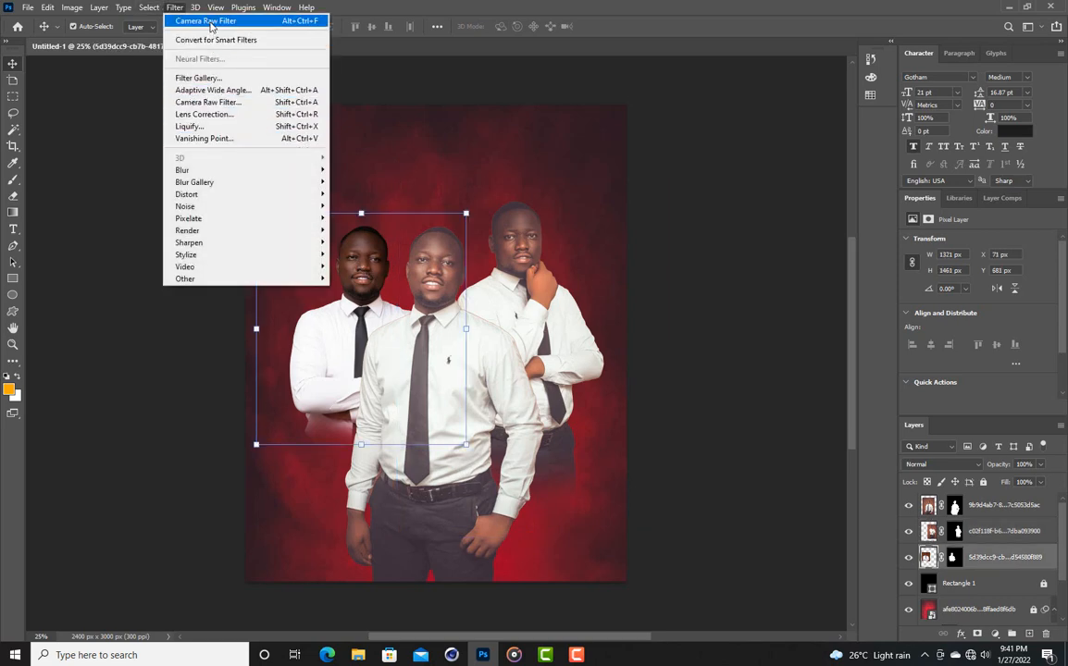
pyautogui.click(209, 22)
pyautogui.click(699, 271)
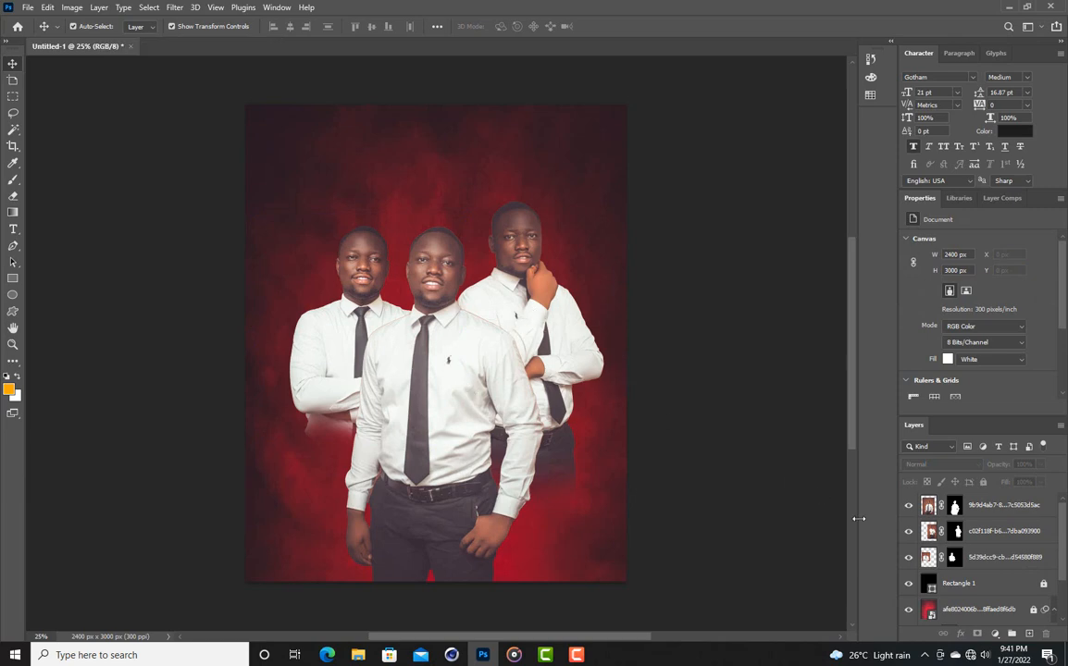
# Scale the three portrait layers together to about 93% and place the group lower on the canvas.
pyautogui.click(988, 558)
pyautogui.keyDown('shift'); pyautogui.click(990, 507); pyautogui.keyUp('shift')
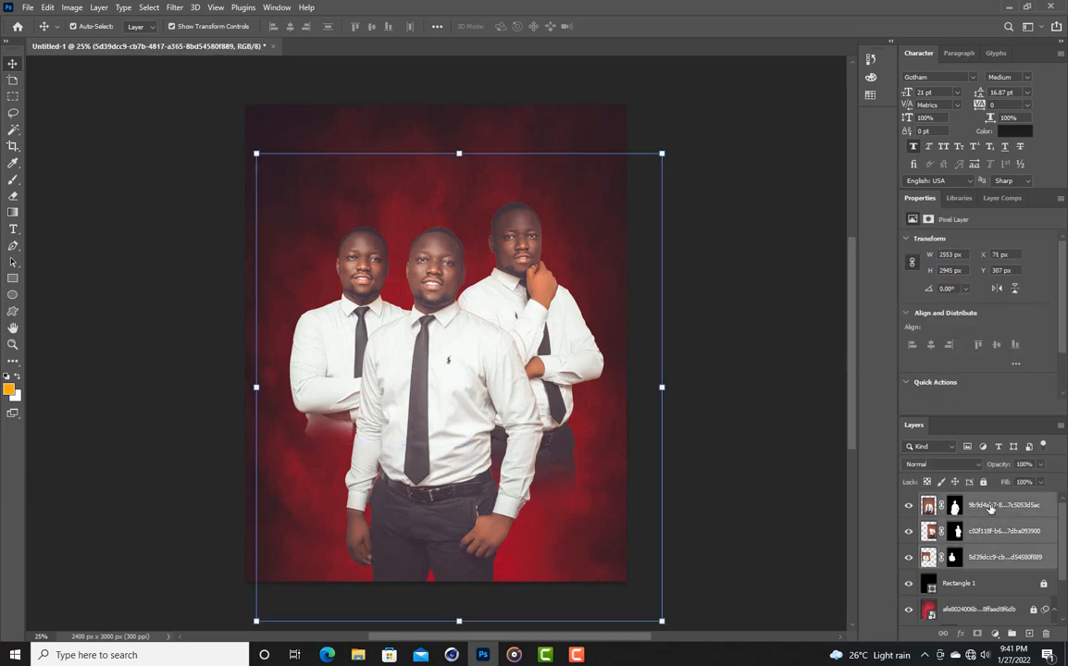
pyautogui.moveTo(664, 151); pyautogui.dragTo(632, 186)
pyautogui.moveTo(429, 398); pyautogui.dragTo(470, 398)
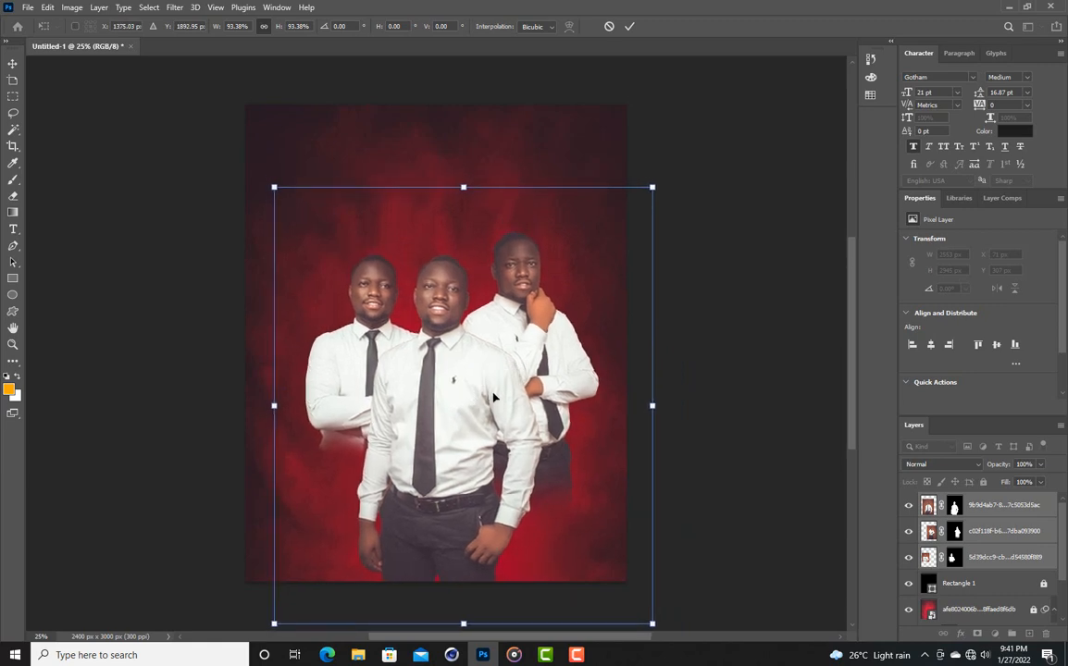
pyautogui.click(631, 27)
pyautogui.click(670, 99)
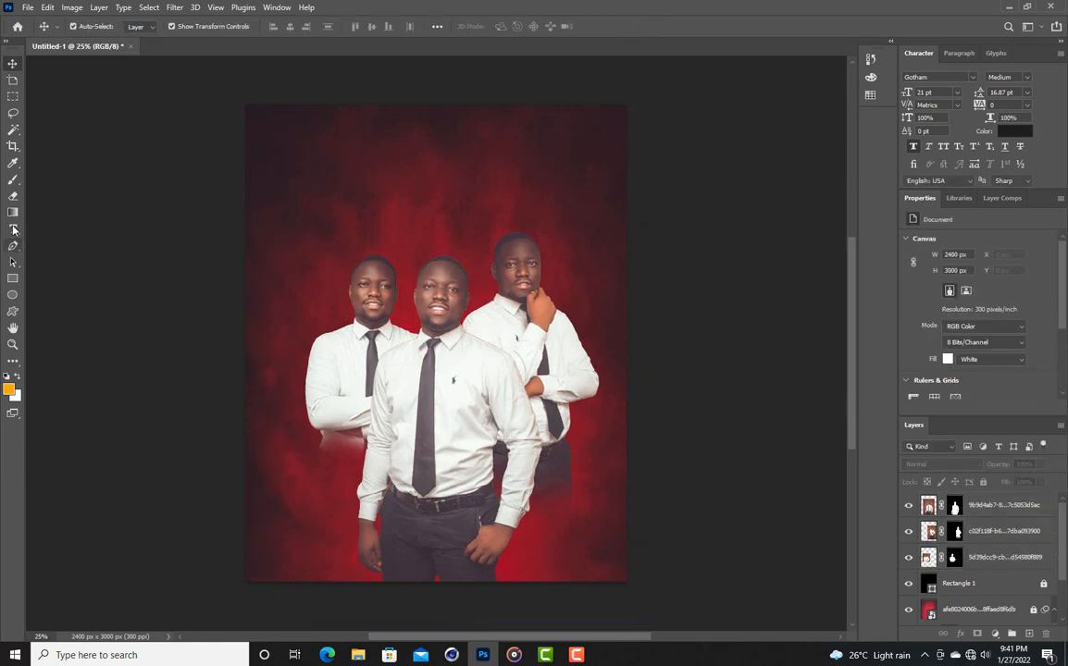
# Add the text BIRTHDAY in white (ffffff) above the men's heads.
pyautogui.click(13, 230)
pyautogui.click(508, 26)
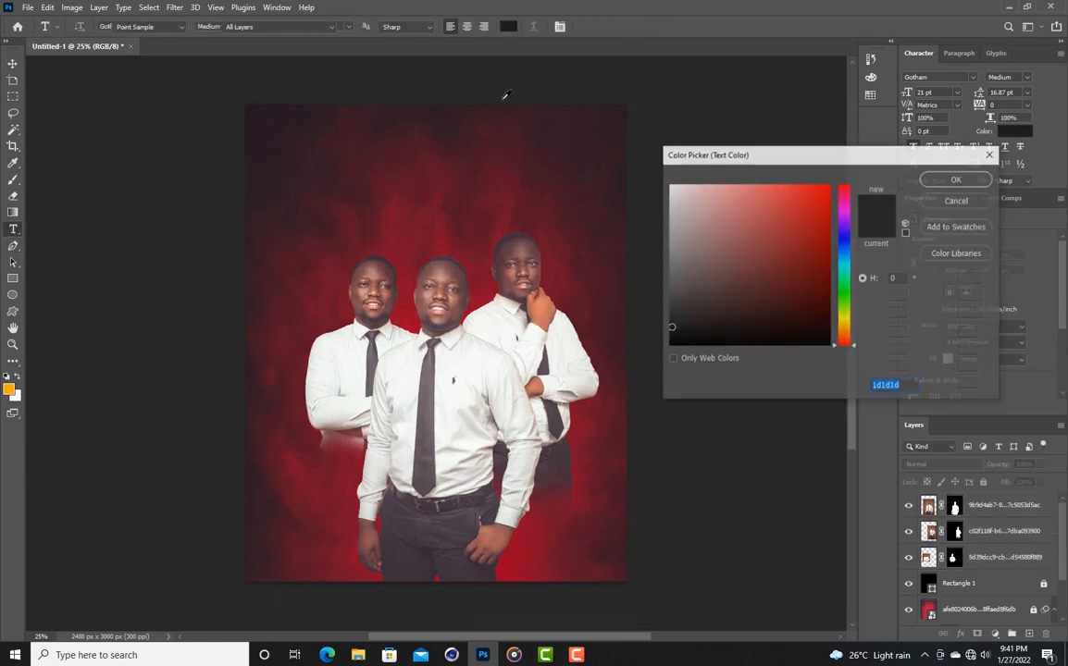
pyautogui.write('ffffff')
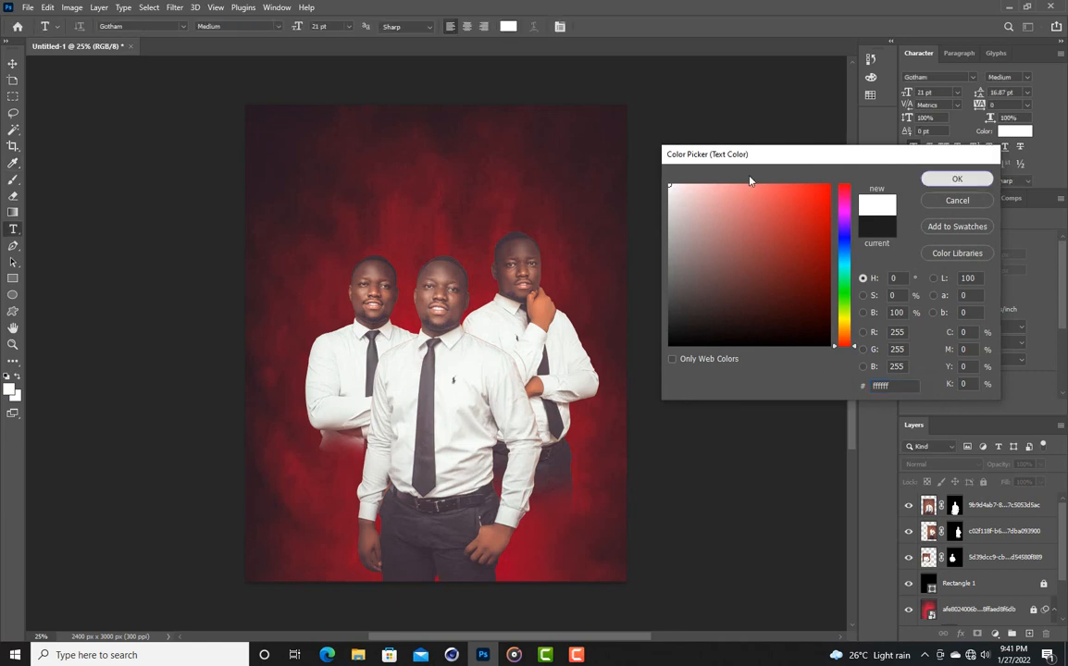
pyautogui.press('Return')
pyautogui.click(338, 200)
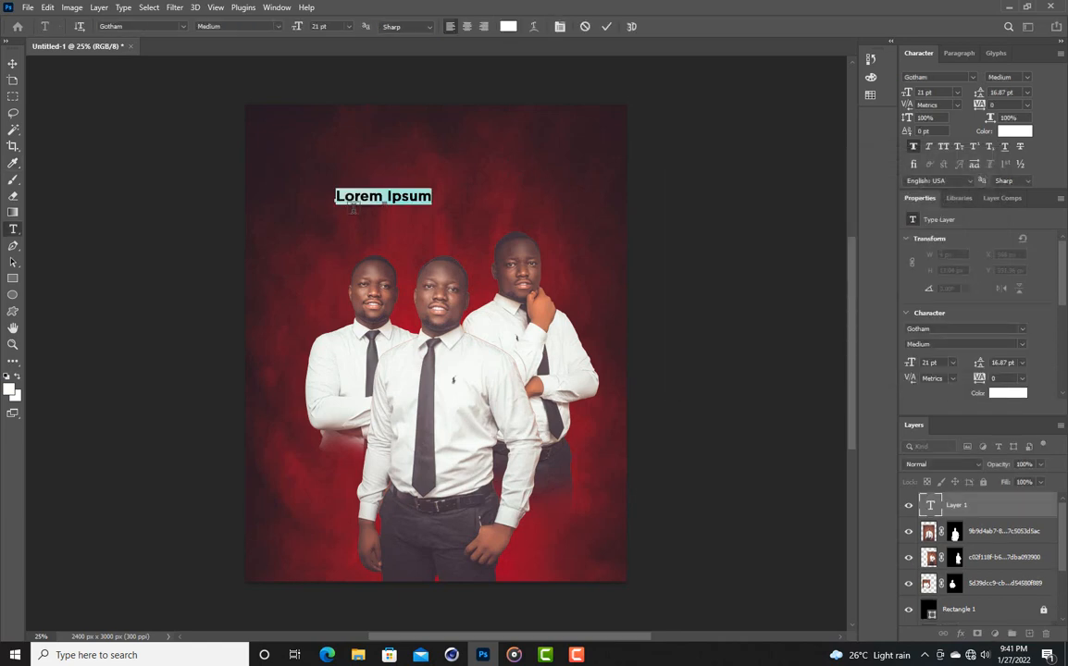
pyautogui.write('b')
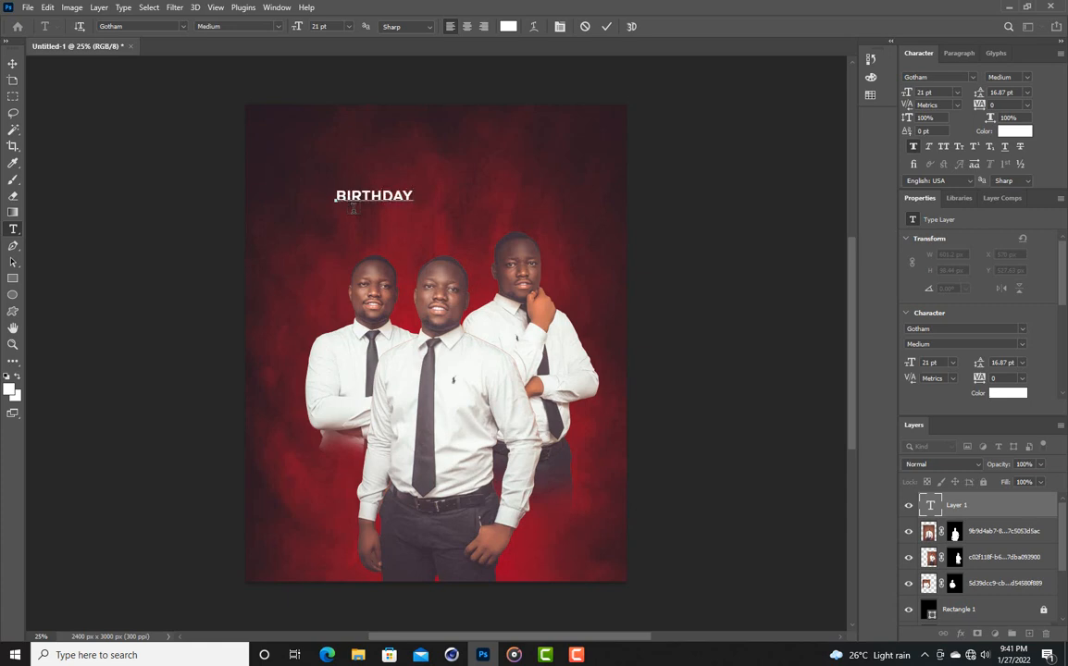
pyautogui.click(13, 63)
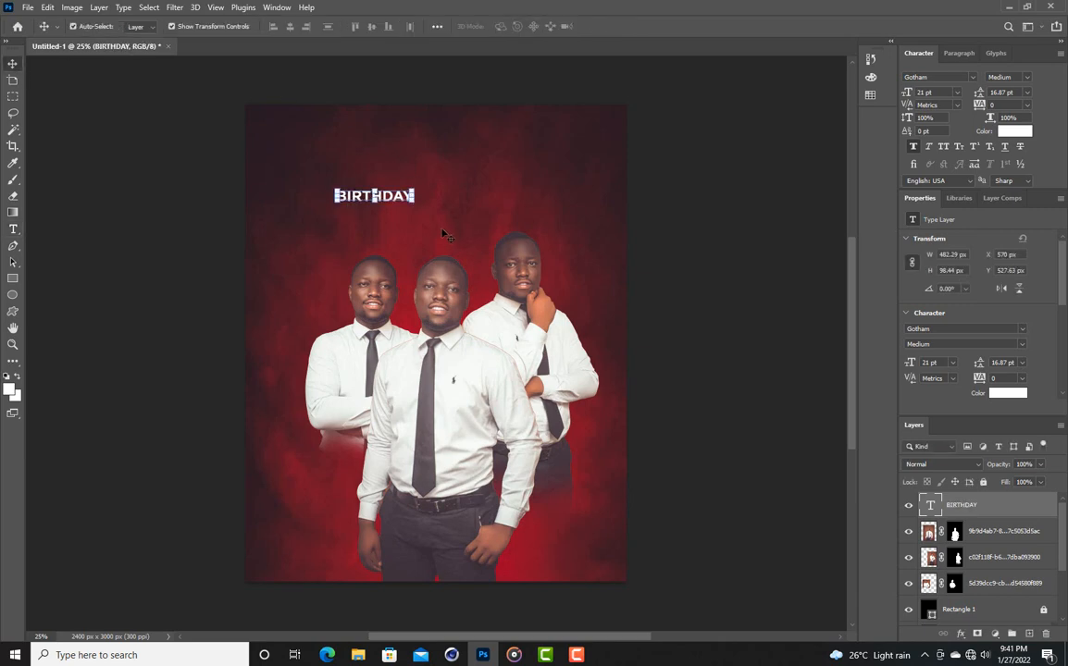
# Enlarge the BIRTHDAY text to about 49.6 pt and set its Gotham font style to Ultra.
pyautogui.moveTo(414, 204); pyautogui.dragTo(482, 211)
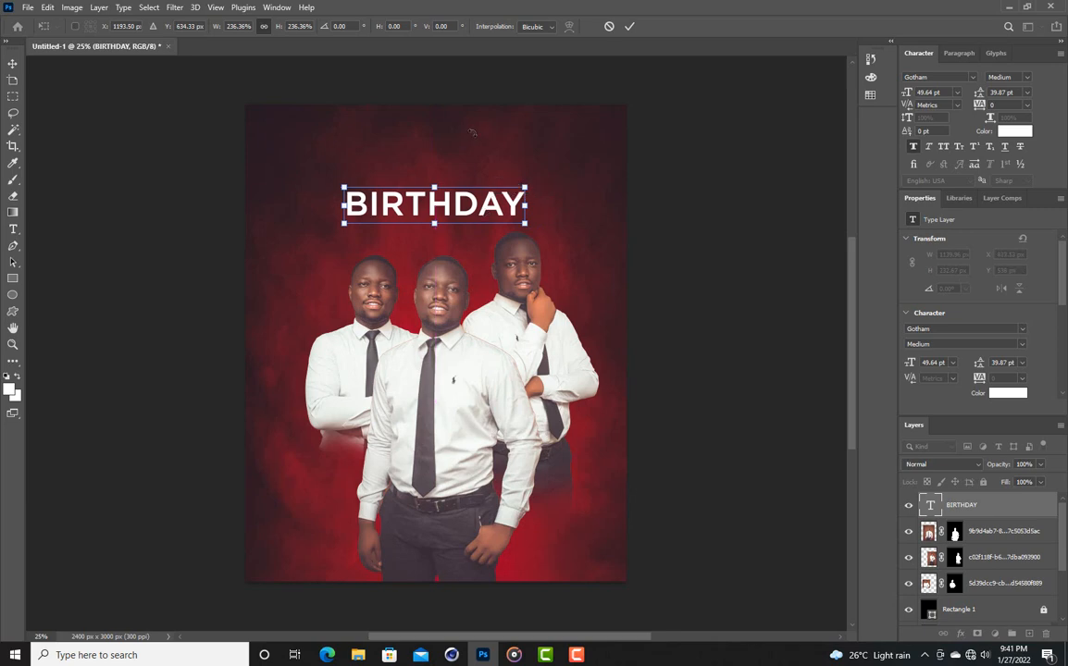
pyautogui.click(629, 27)
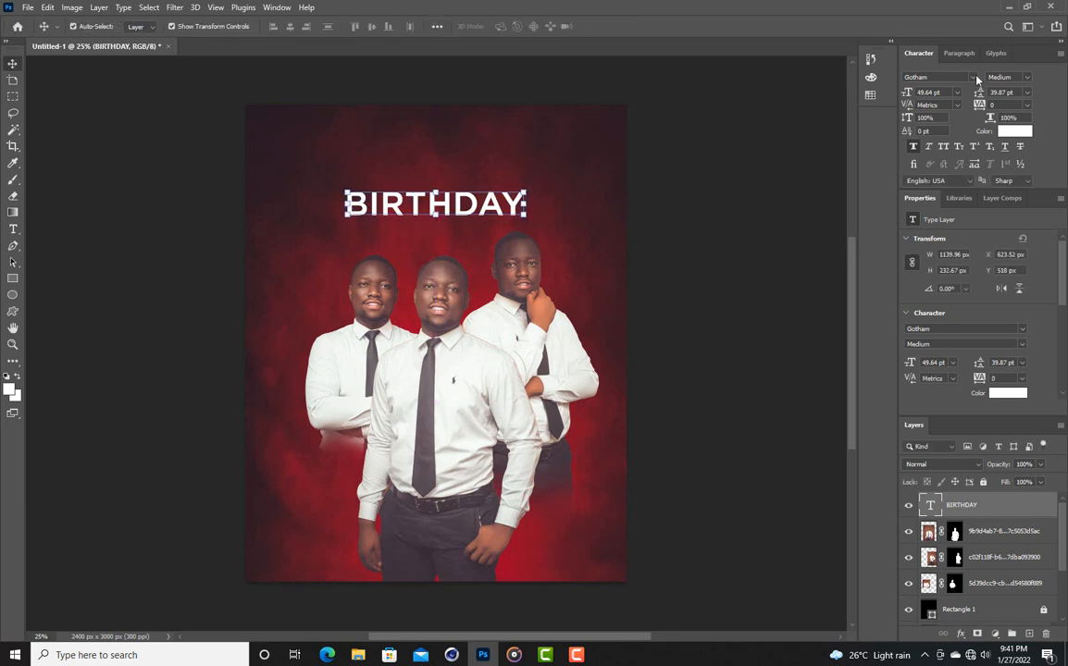
pyautogui.click(1027, 77)
pyautogui.click(1008, 129)
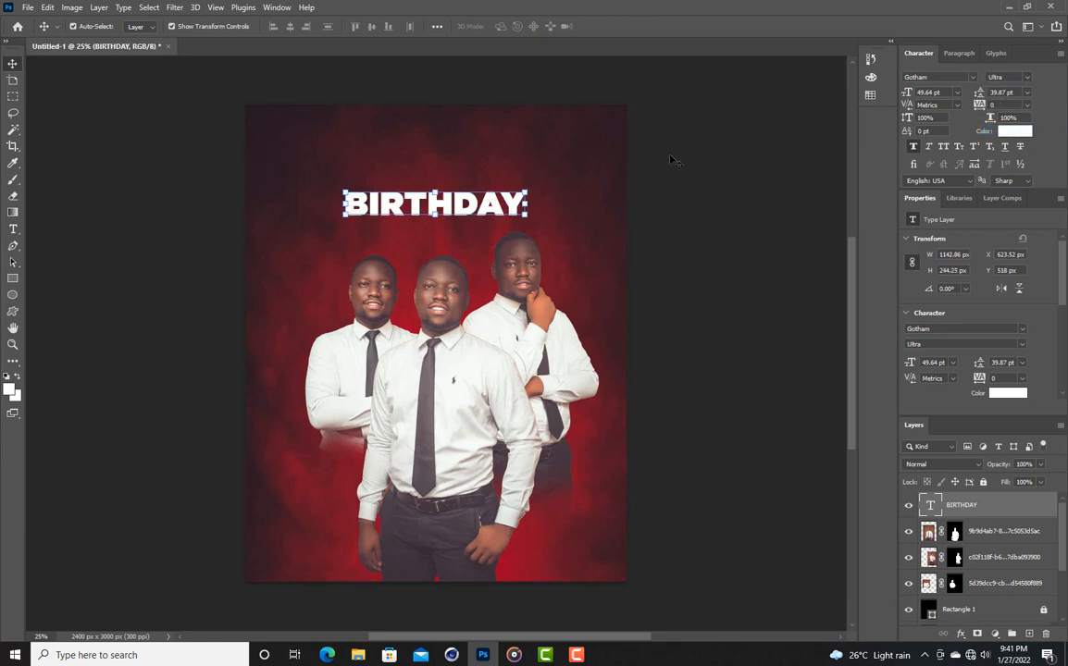
# Enlarge the BIRTHDAY text to about 55.5 pt just above the heads and centre it horizontally on the canvas.
pyautogui.moveTo(528, 217)
pyautogui.mouseDown()
pyautogui.moveTo(543, 228)
pyautogui.moveTo(527, 234)
pyautogui.moveTo(551, 242)
pyautogui.moveTo(518, 220)
pyautogui.mouseUp()
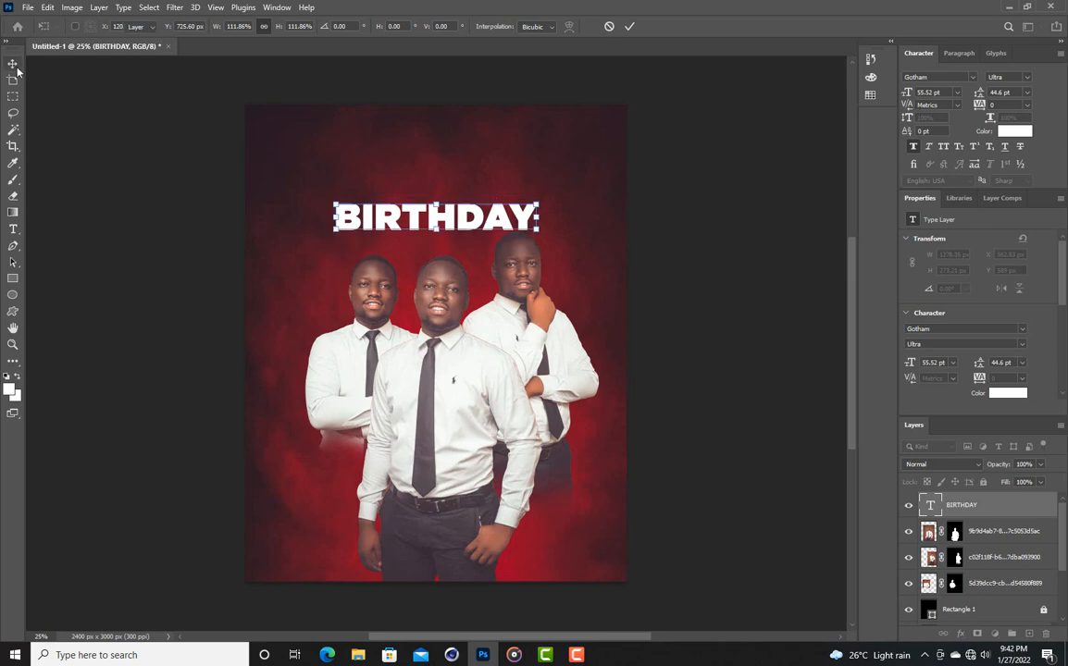
pyautogui.press('Return')
pyautogui.hotkey('ctrl', 'a')
pyautogui.click(290, 26)
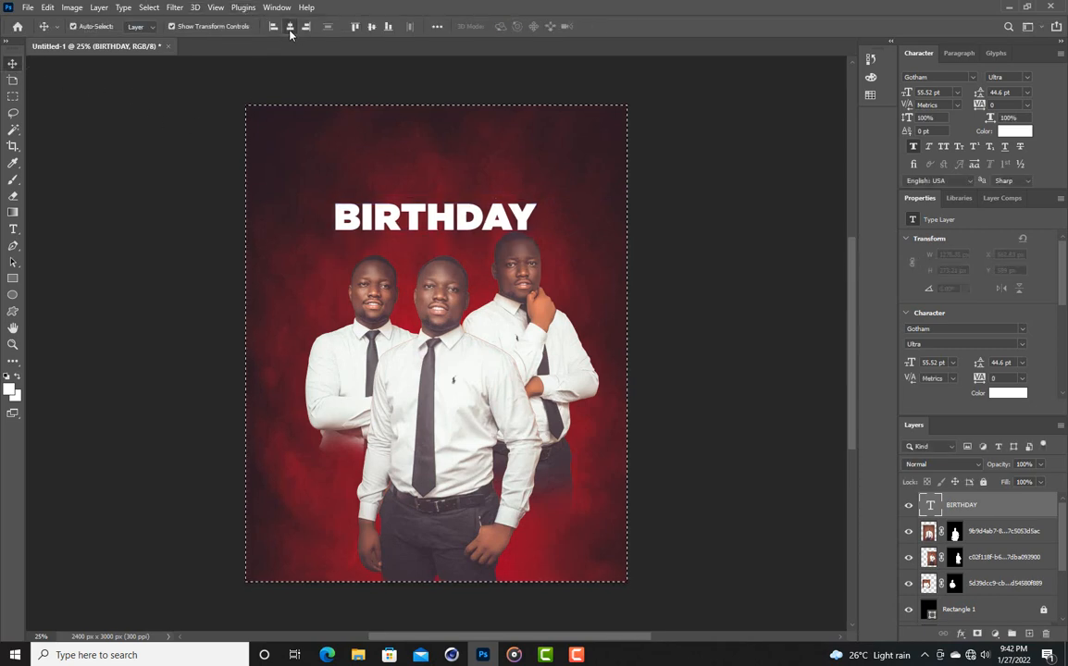
pyautogui.hotkey('ctrl', 'd')
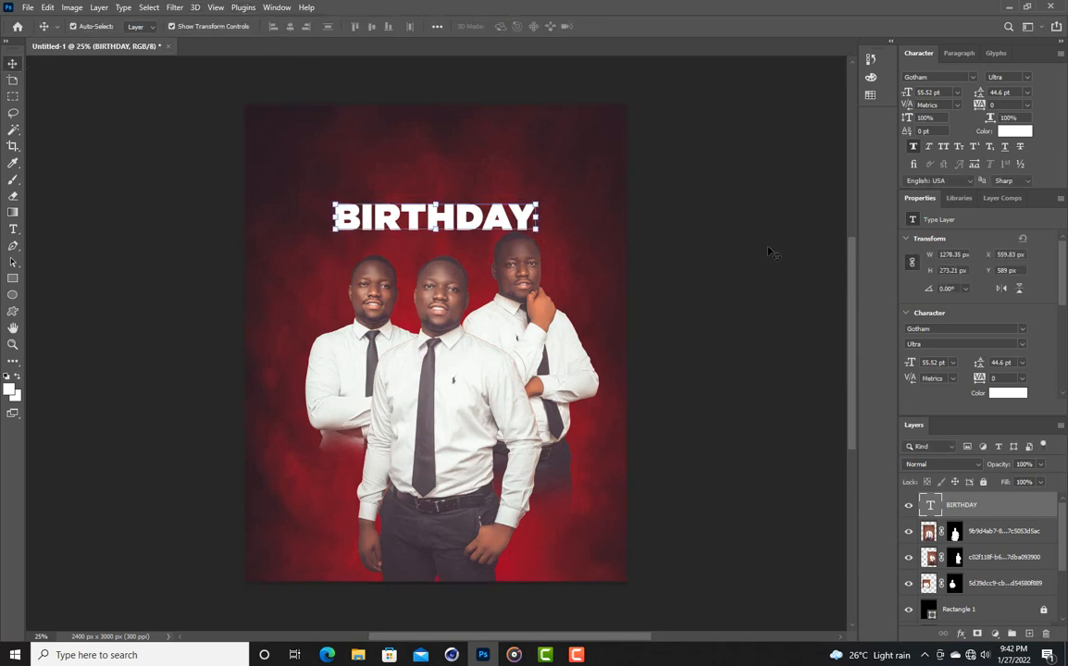
pyautogui.click(768, 251)
# Raise the BIRTHDAY text slightly and nudge the hand-on-chin man down and towards the central man.
pyautogui.moveTo(439, 225); pyautogui.dragTo(440, 211)
pyautogui.click(715, 225)
pyautogui.moveTo(534, 331); pyautogui.dragTo(525, 327)
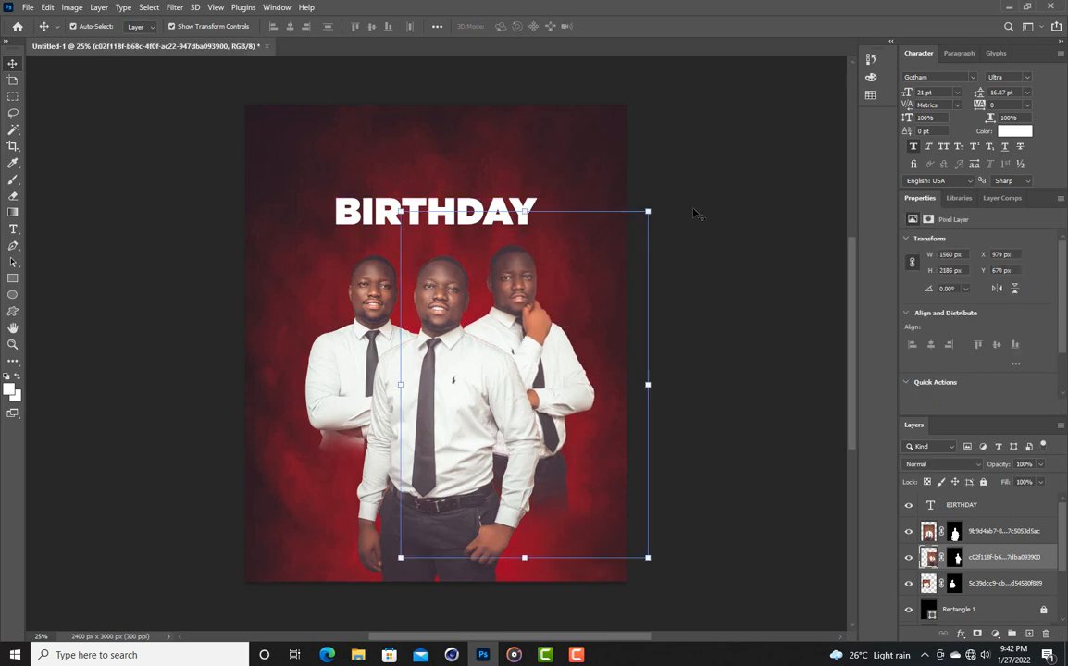
pyautogui.click(694, 213)
# Duplicate the BIRTHDAY text directly above the original and change the copy's wording to HAPPY.
pyautogui.click(520, 211)
pyautogui.moveTo(445, 204); pyautogui.dragTo(445, 205)
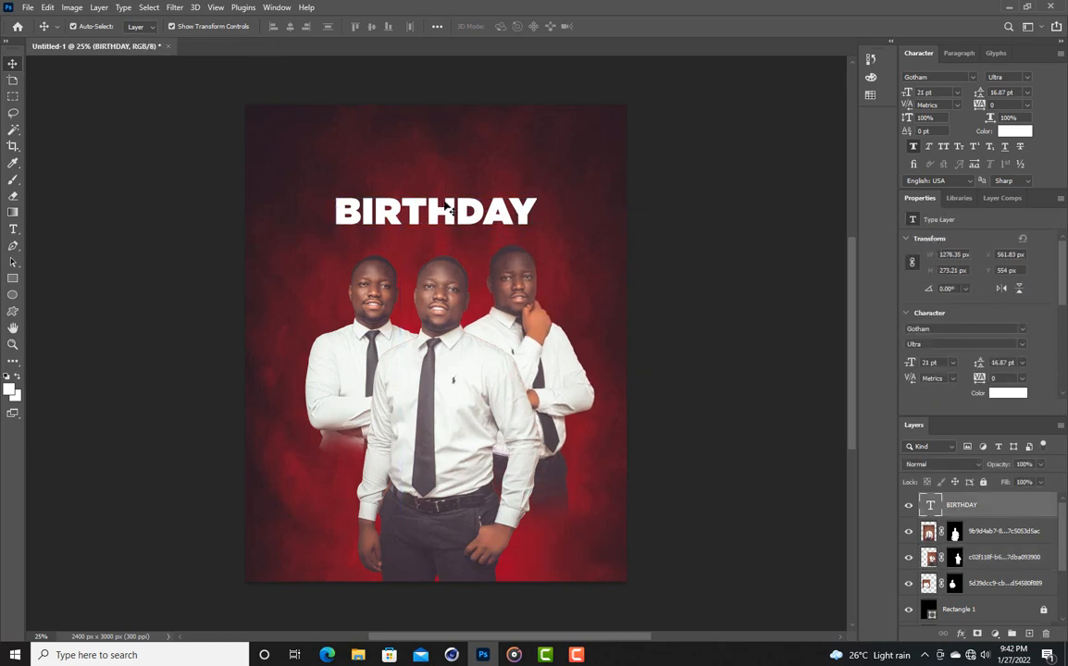
pyautogui.click(448, 209)
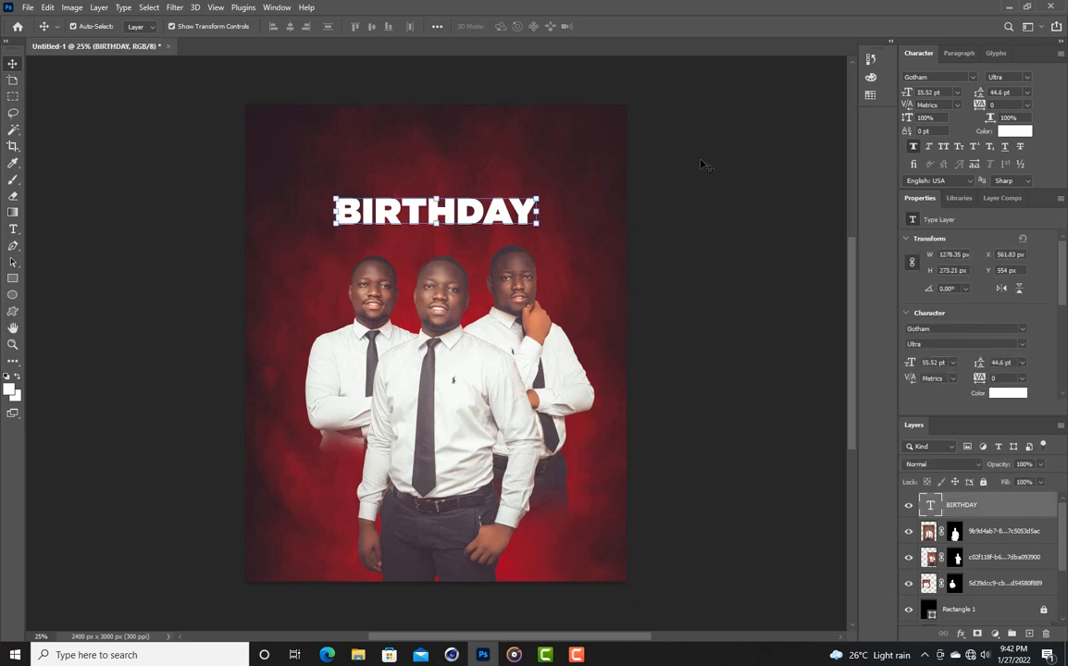
pyautogui.moveTo(463, 222); pyautogui.dragTo(462, 182)
pyautogui.doubleClick(463, 181)
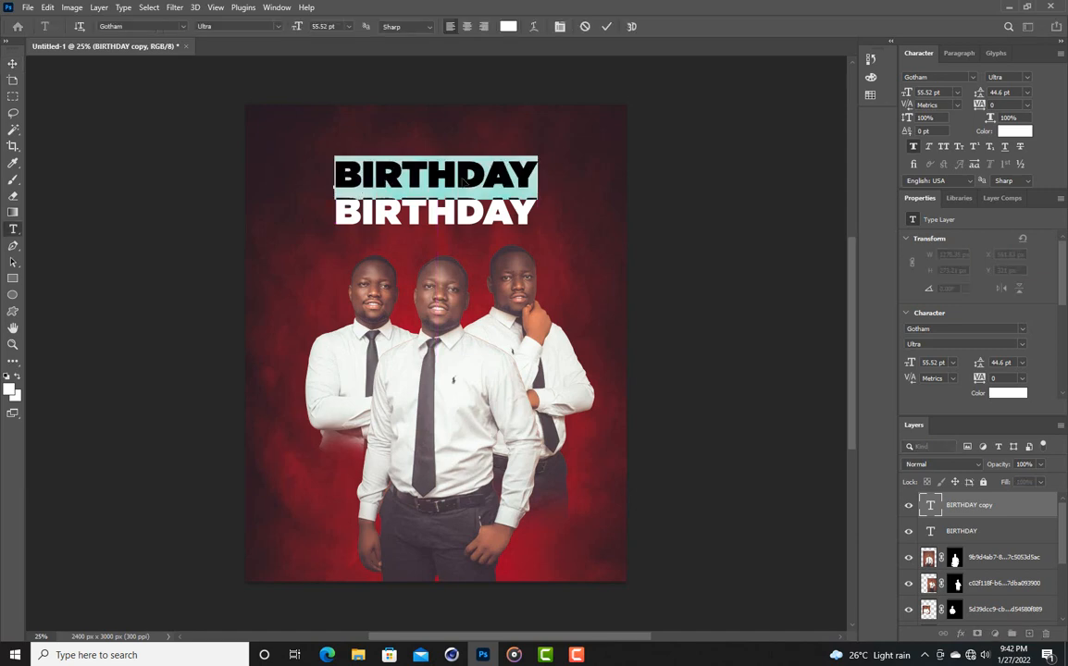
pyautogui.write('HAPPY')
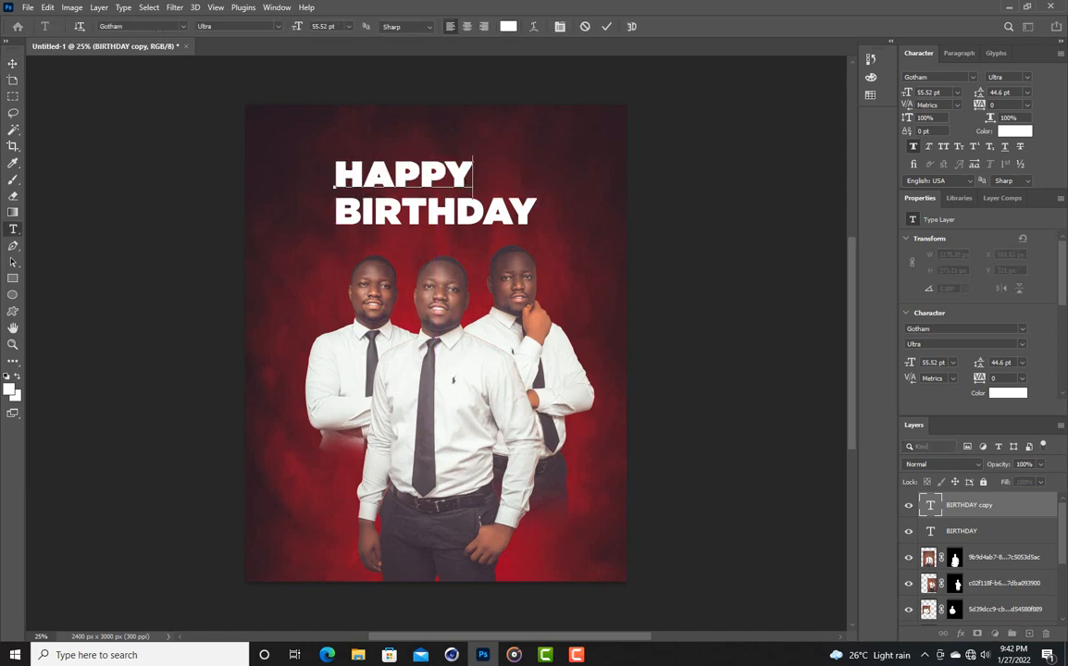
pyautogui.click(12, 65)
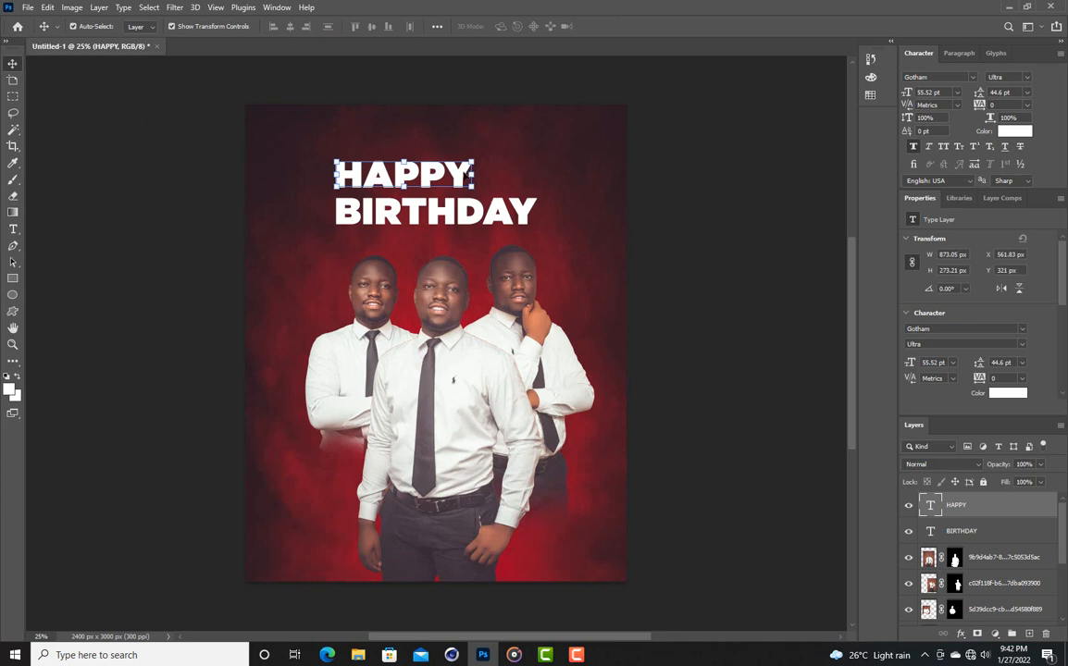
# Shrink the HAPPY text to about 31 pt close above BIRTHDAY, with the Book font style and tracking of 1100.
pyautogui.moveTo(459, 174)
pyautogui.mouseDown()
pyautogui.moveTo(497, 174)
pyautogui.moveTo(509, 149)
pyautogui.moveTo(449, 194)
pyautogui.moveTo(441, 187)
pyautogui.moveTo(469, 186)
pyautogui.mouseUp()
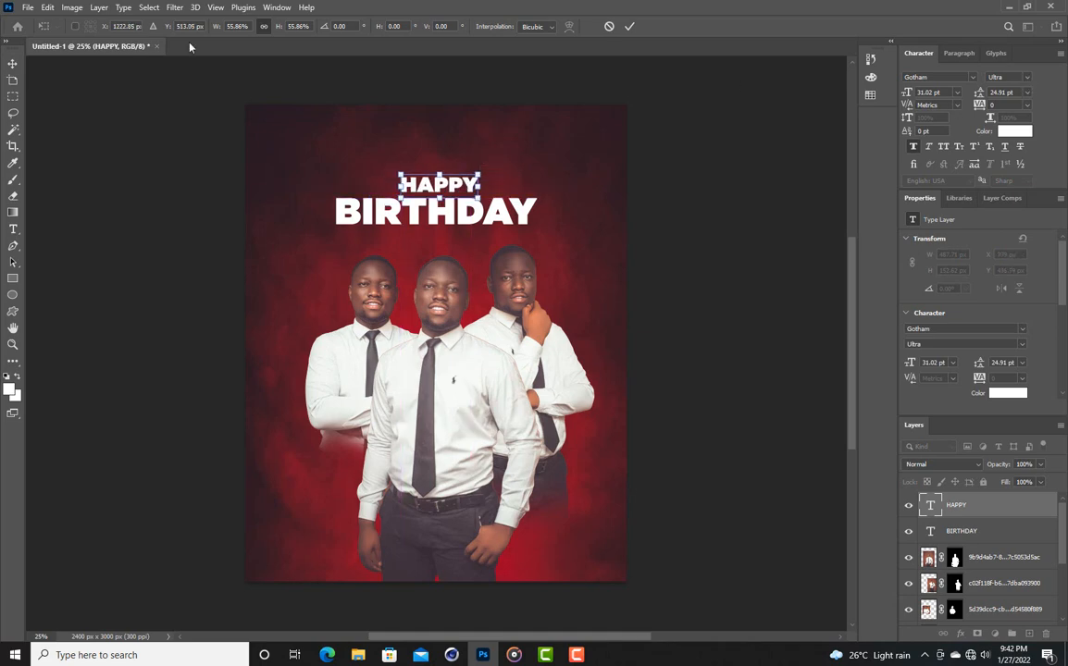
pyautogui.press('Return')
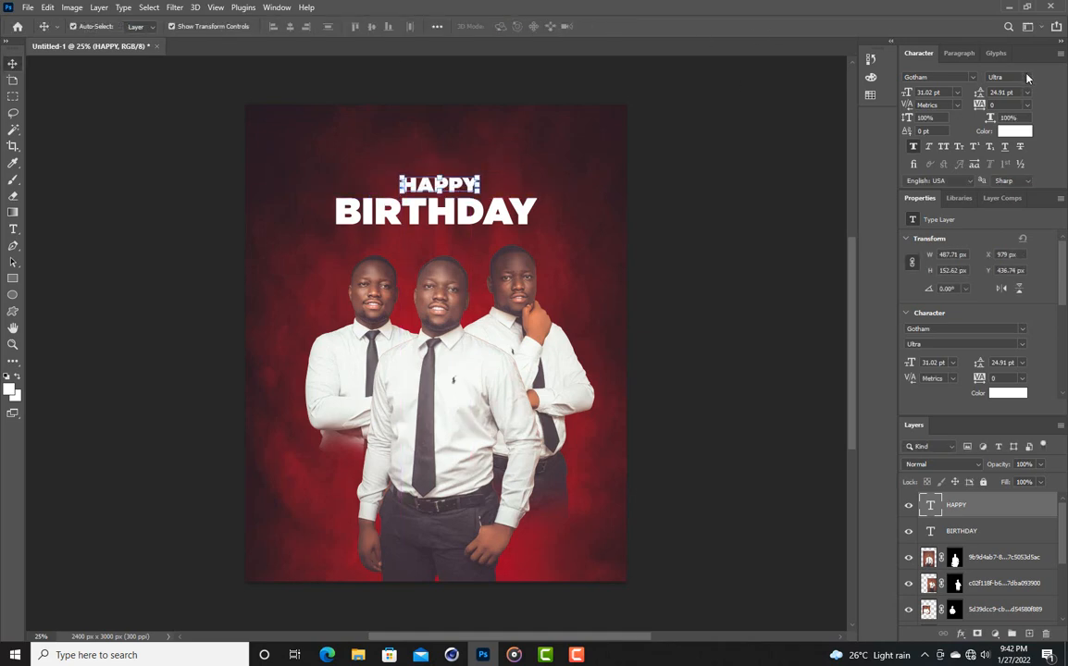
pyautogui.click(1026, 78)
pyautogui.click(1015, 120)
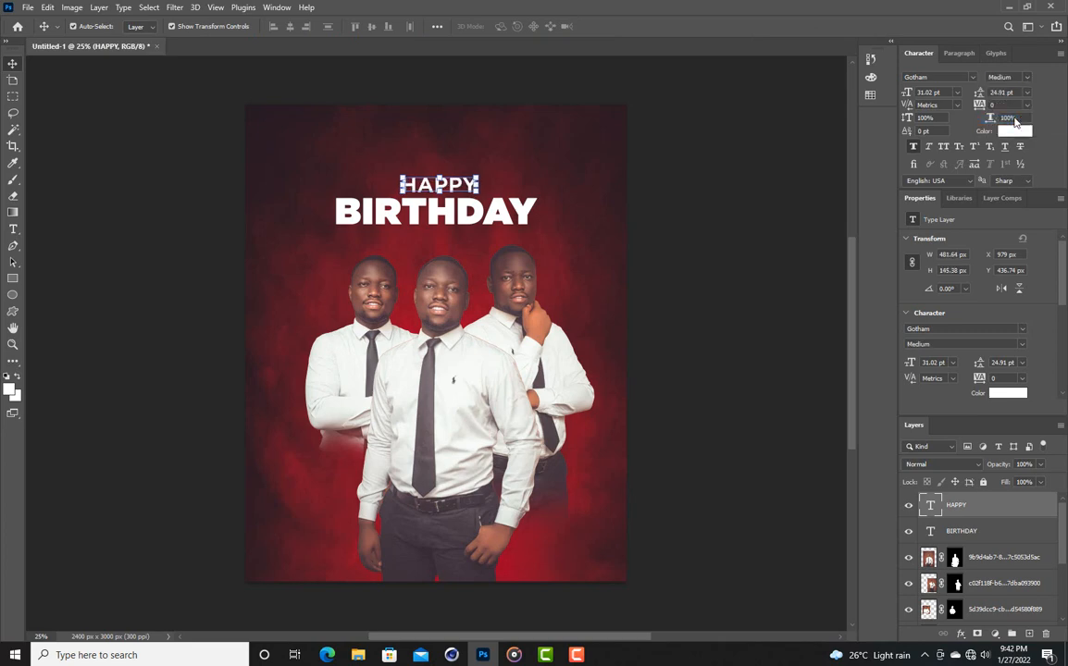
pyautogui.click(1024, 78)
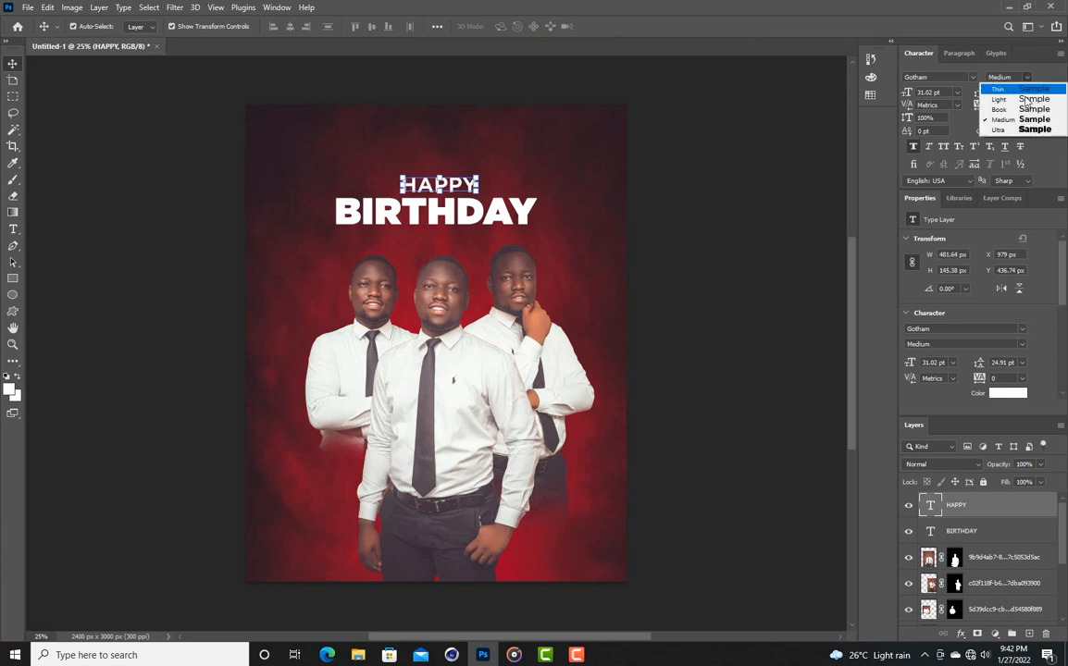
pyautogui.click(1004, 105)
pyautogui.moveTo(981, 104); pyautogui.dragTo(1013, 93)
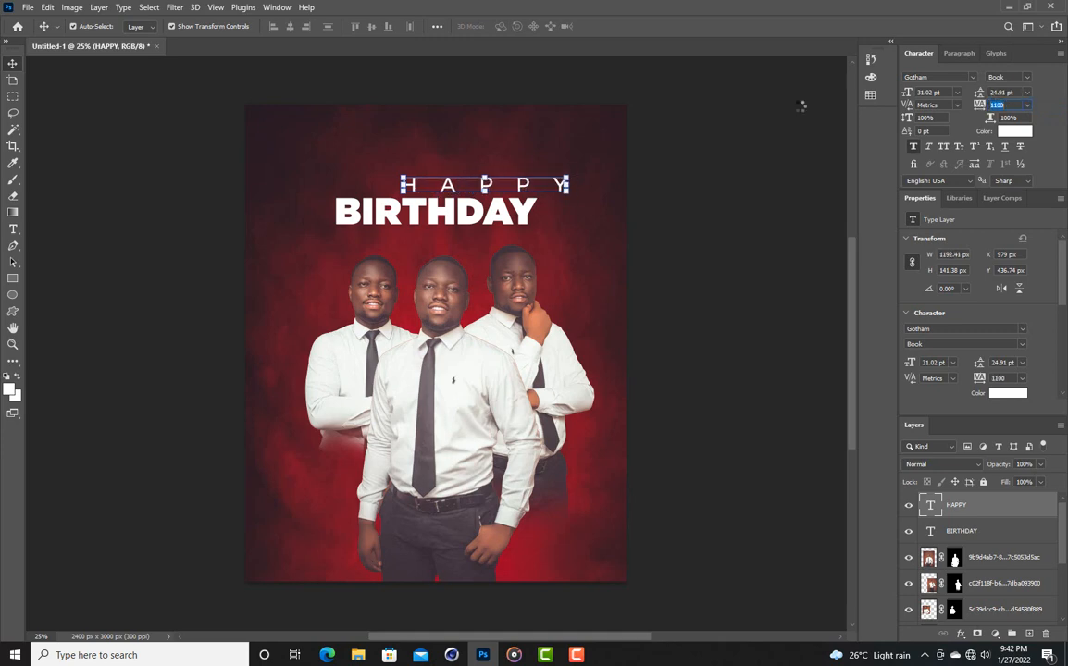
# Scale the HAPPY text down to about 19.8 pt and centre it horizontally on the canvas.
pyautogui.moveTo(567, 173); pyautogui.dragTo(545, 183)
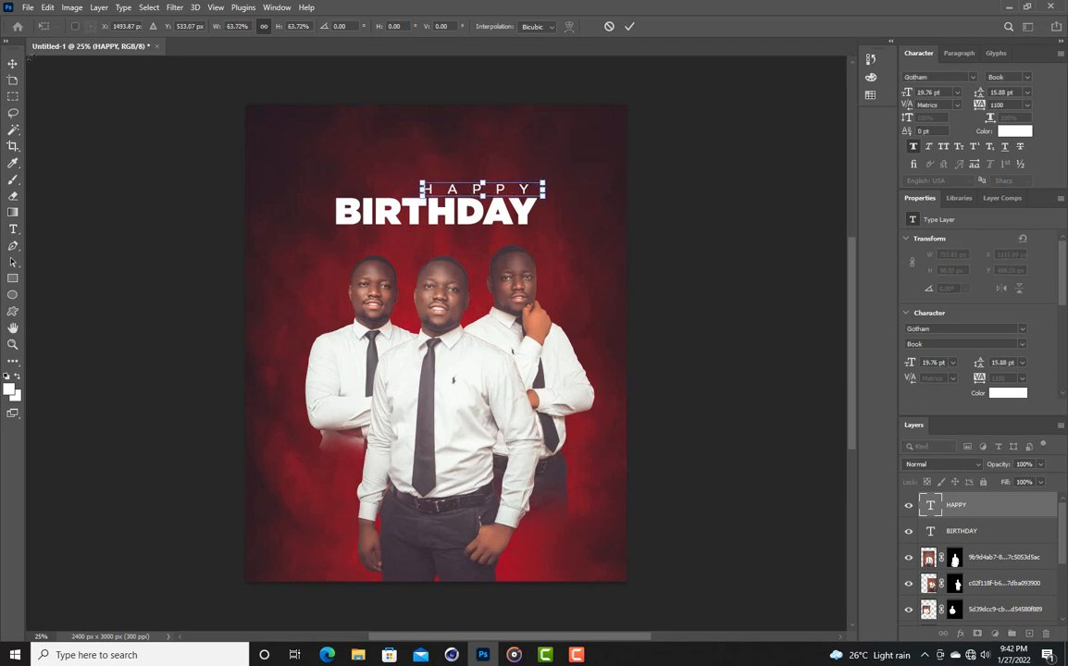
pyautogui.press('Return')
pyautogui.hotkey('ctrl', 'a')
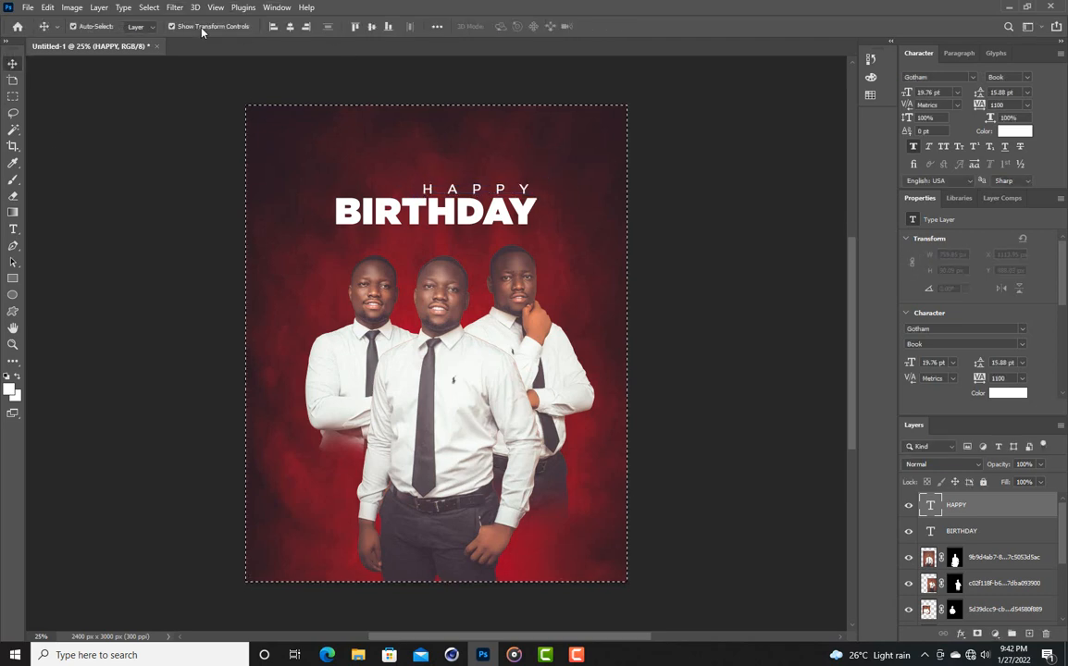
pyautogui.click(290, 26)
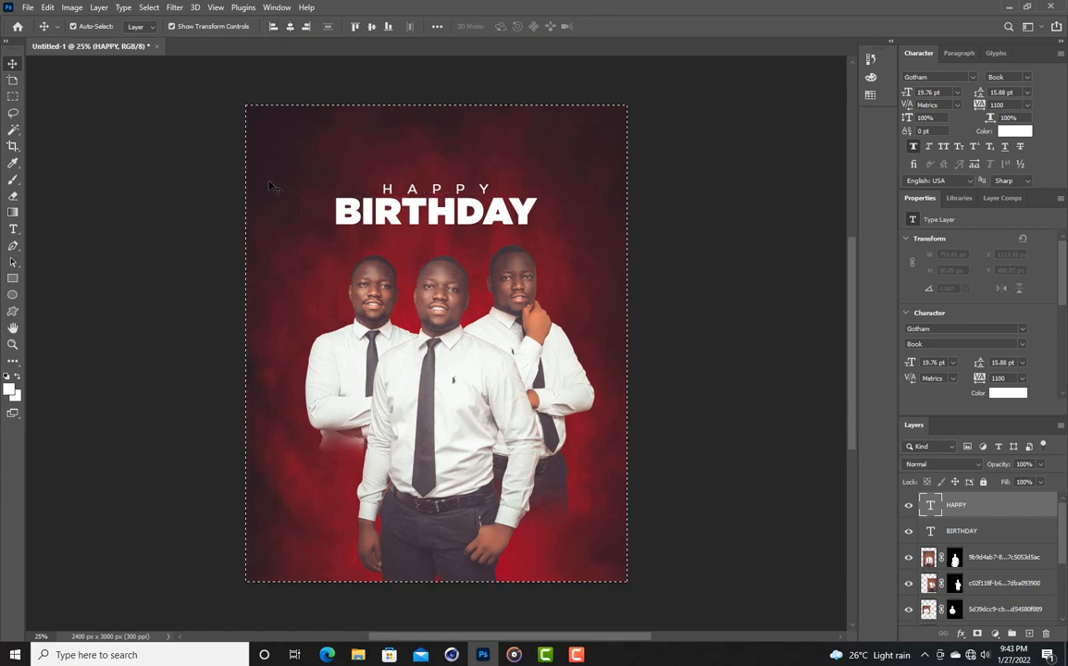
pyautogui.hotkey('ctrl', 'd')
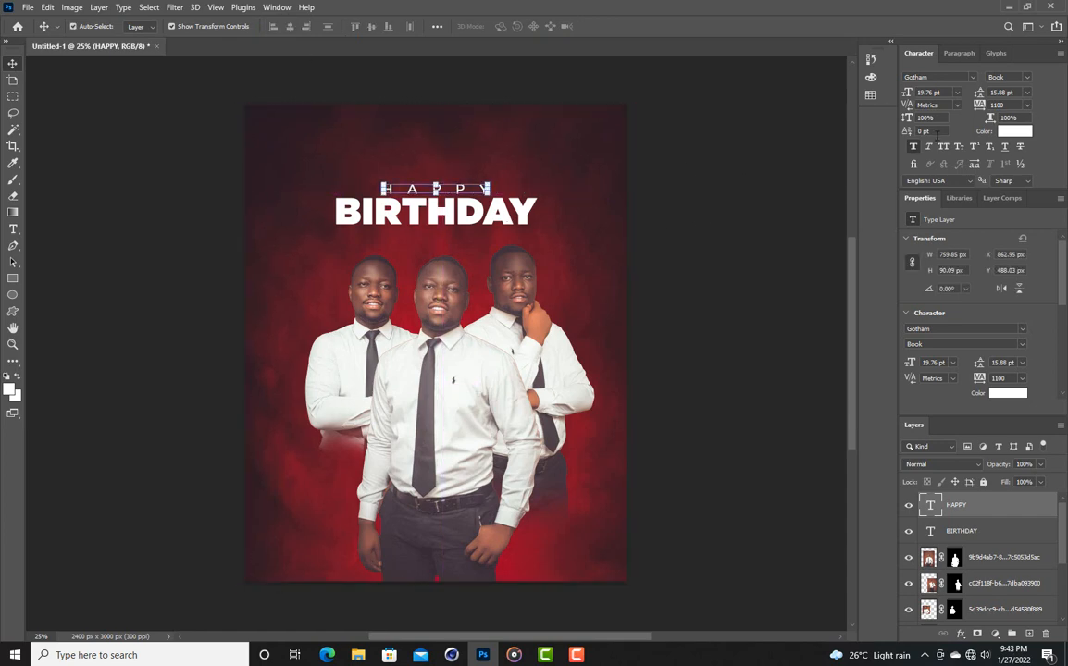
pyautogui.click(801, 182)
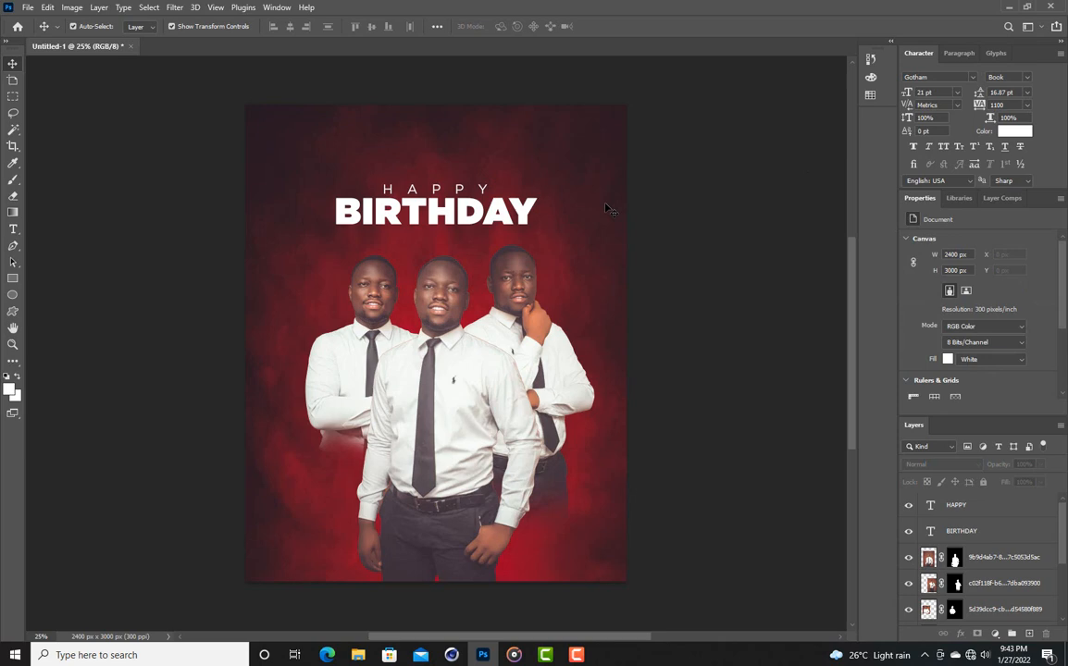
# Lower the BIRTHDAY text slightly beneath HAPPY and centre it horizontally on the canvas.
pyautogui.click(525, 216)
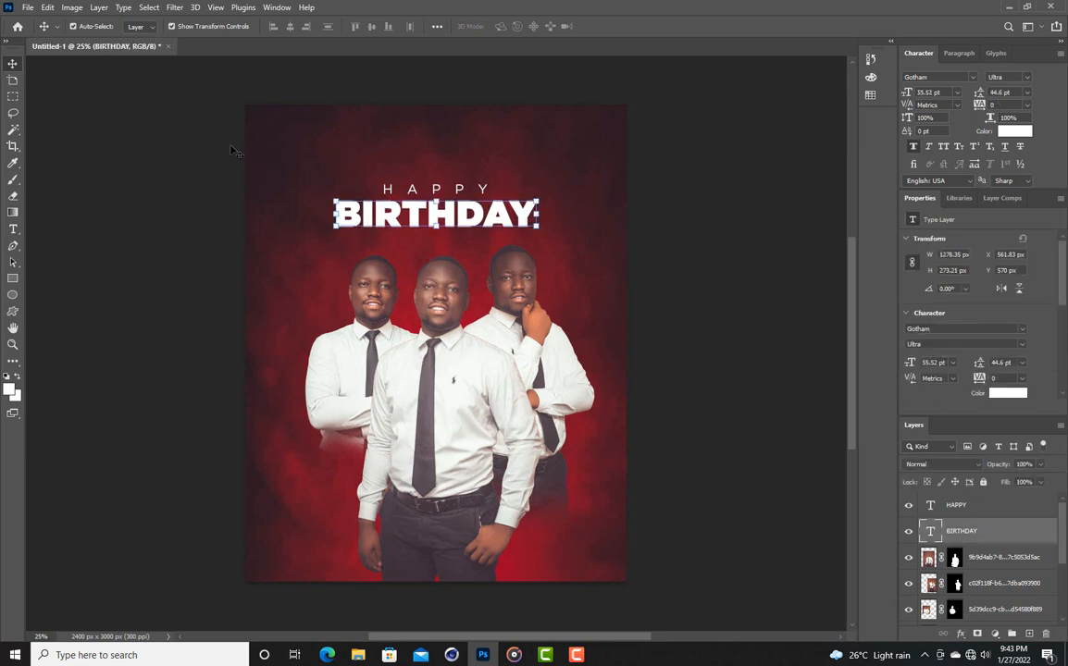
pyautogui.hotkey('ctrl', 'a')
pyautogui.click(288, 27)
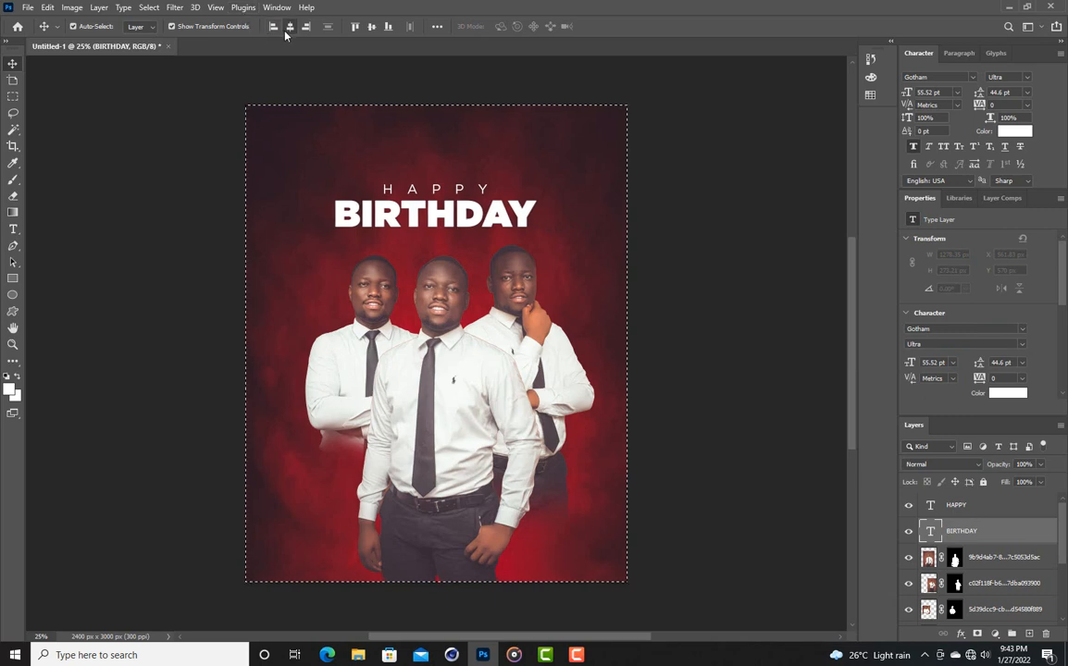
# Duplicate the HAPPY text onto the lower part of the flyer and change the copy's wording to the celebrant's stylised nickname.
pyautogui.hotkey('ctrl', 'd')
pyautogui.click(663, 209)
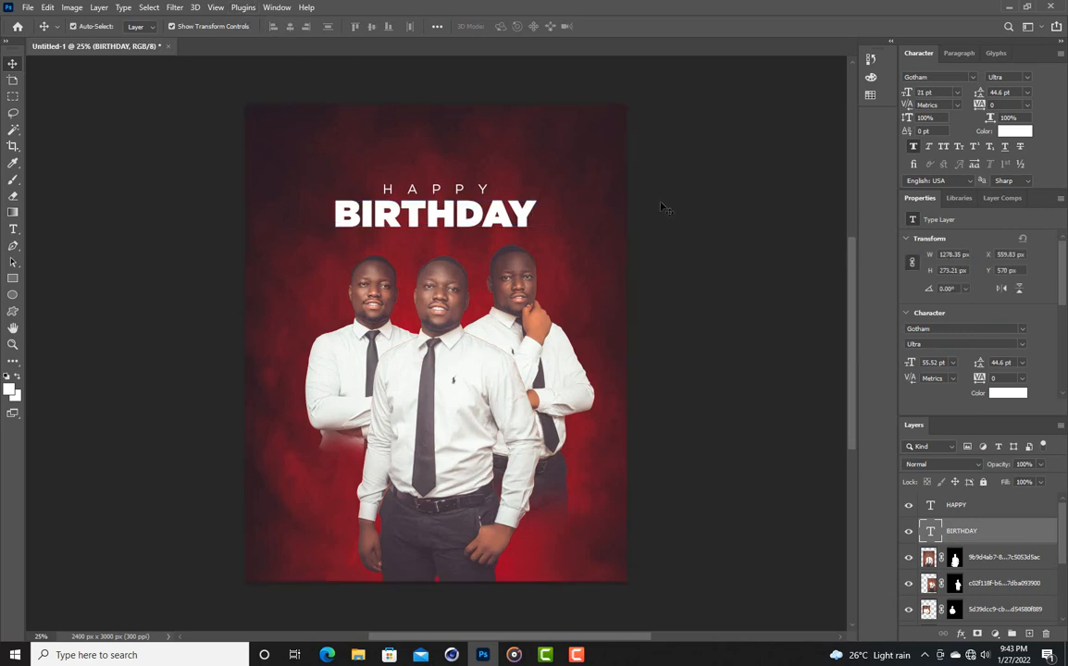
pyautogui.click(482, 190)
pyautogui.moveTo(482, 189); pyautogui.dragTo(461, 553)
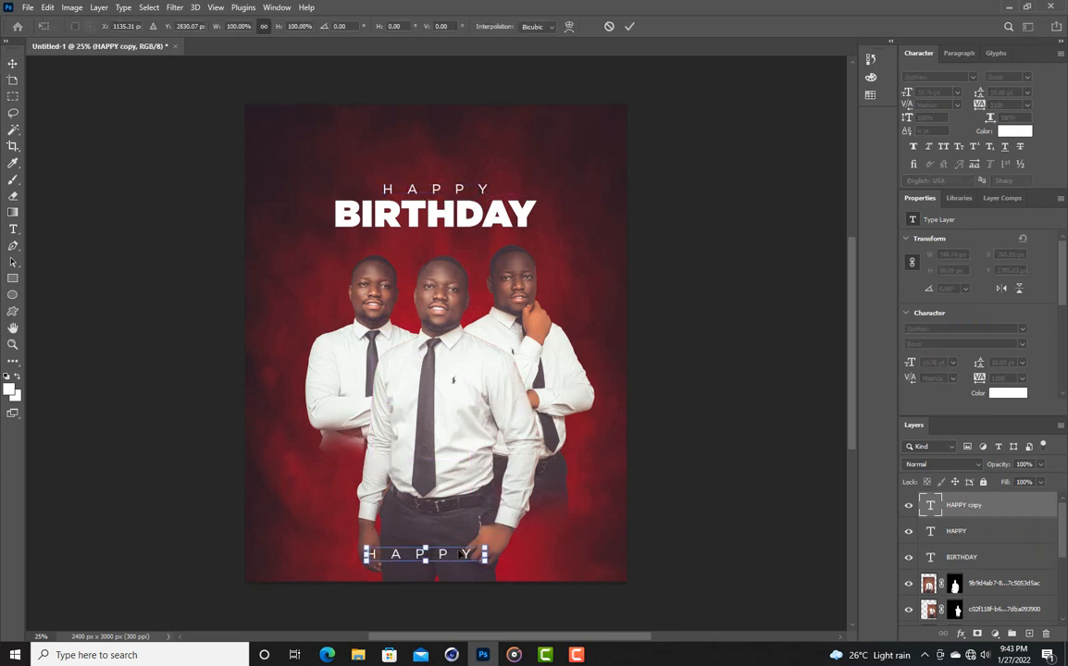
pyautogui.doubleClick(461, 553)
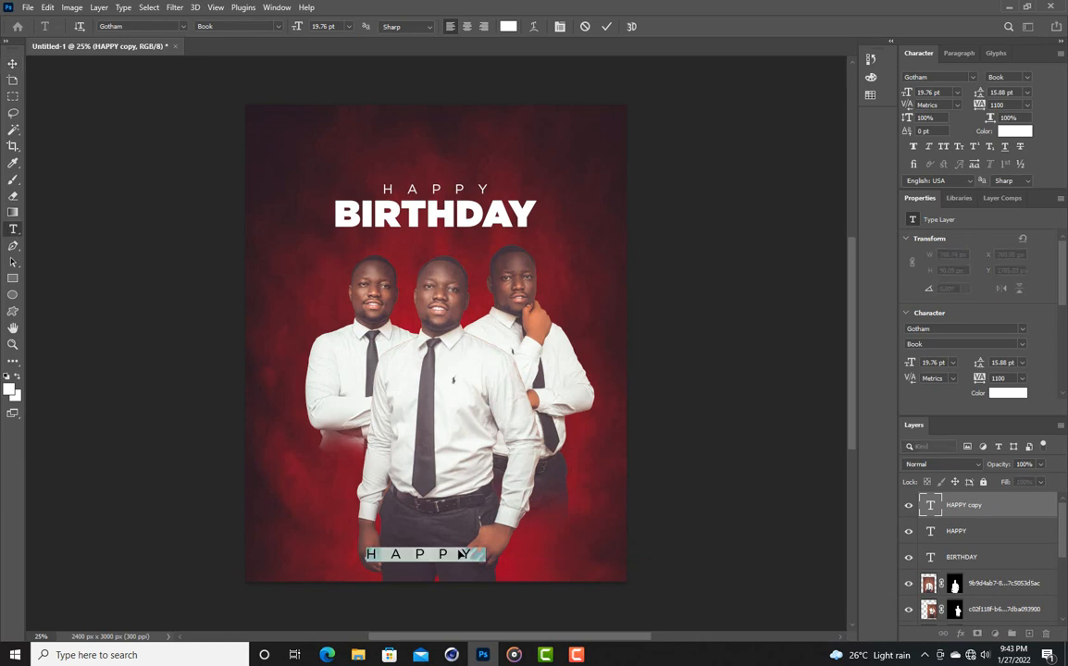
pyautogui.write('THE REAL_!SH')
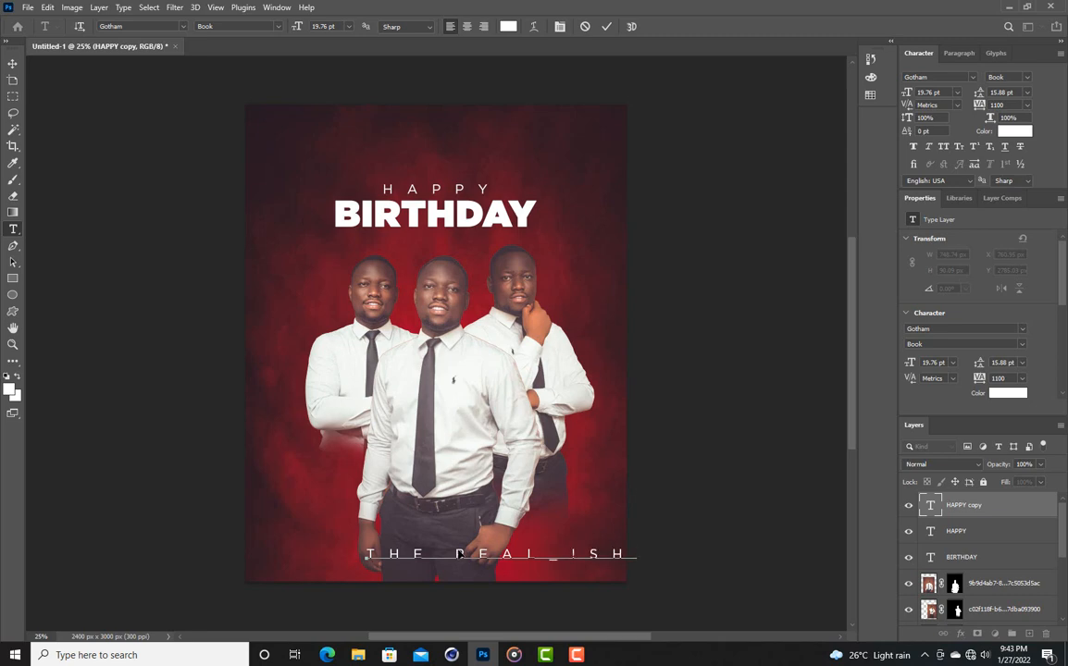
pyautogui.click(607, 27)
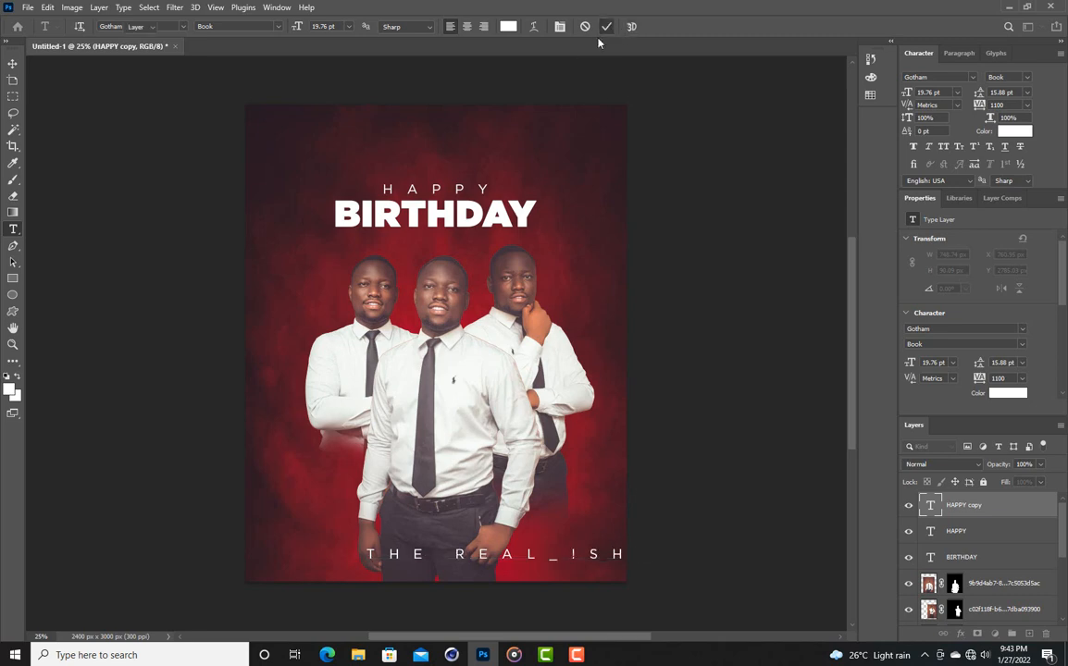
# Centre the nickname text horizontally on the canvas and clear the selection.
pyautogui.press('v')
pyautogui.hotkey('ctrl', 'a')
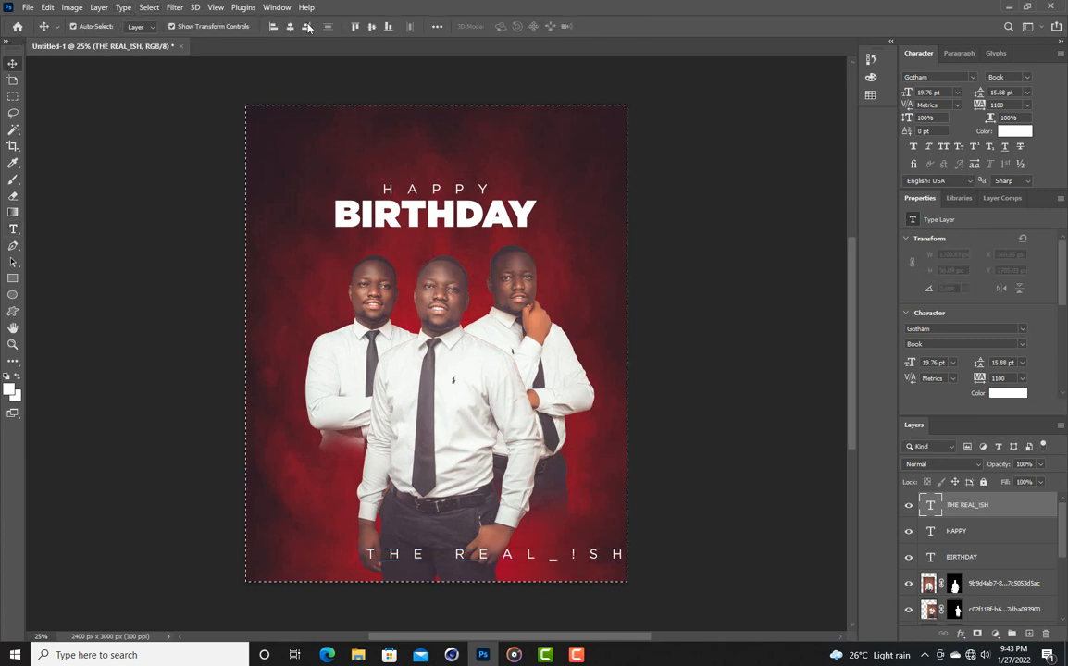
pyautogui.click(291, 27)
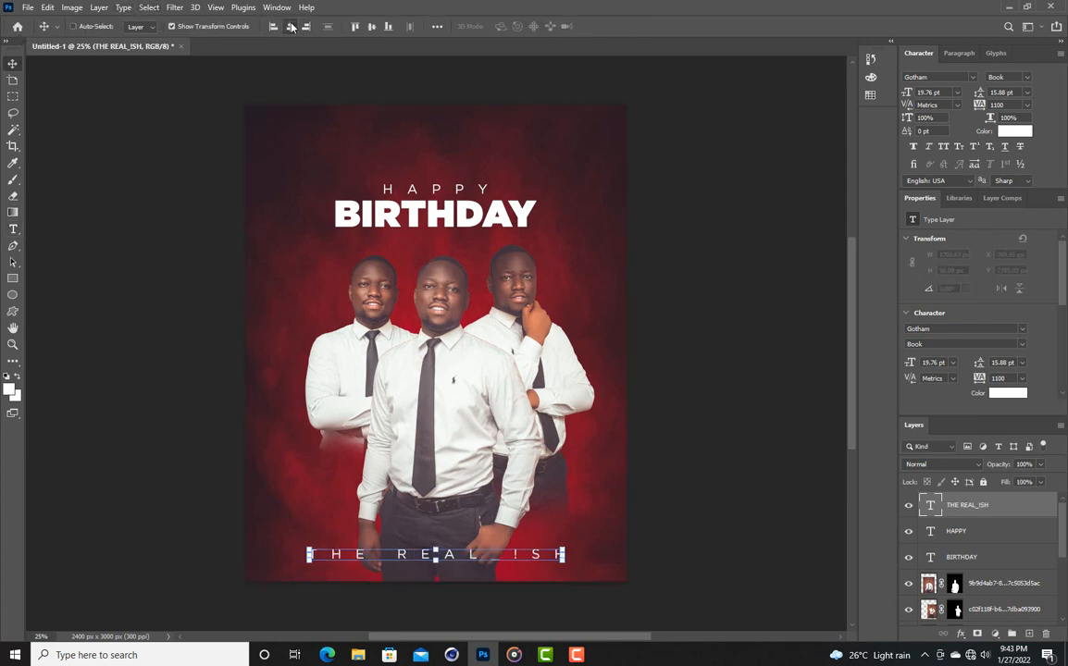
pyautogui.hotkey('ctrl', 'd')
pyautogui.click(718, 220)
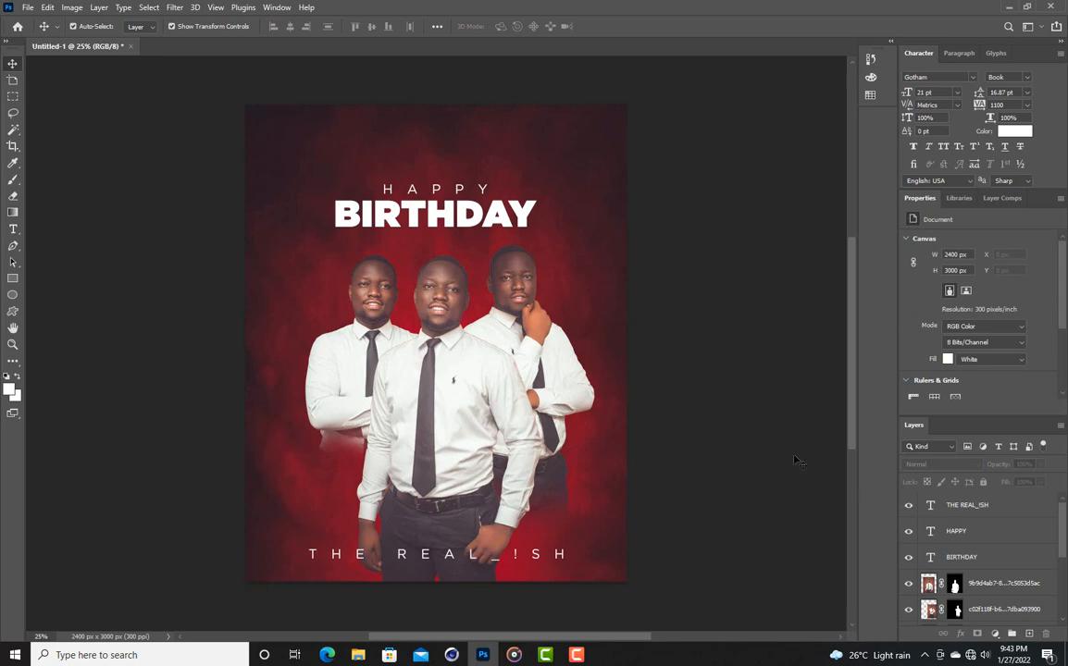
# Unlock the black Rectangle 1 overlay above the red background and reapply the last used filter to it, rasterizing the shape.
pyautogui.scroll(-5, 957, 525)
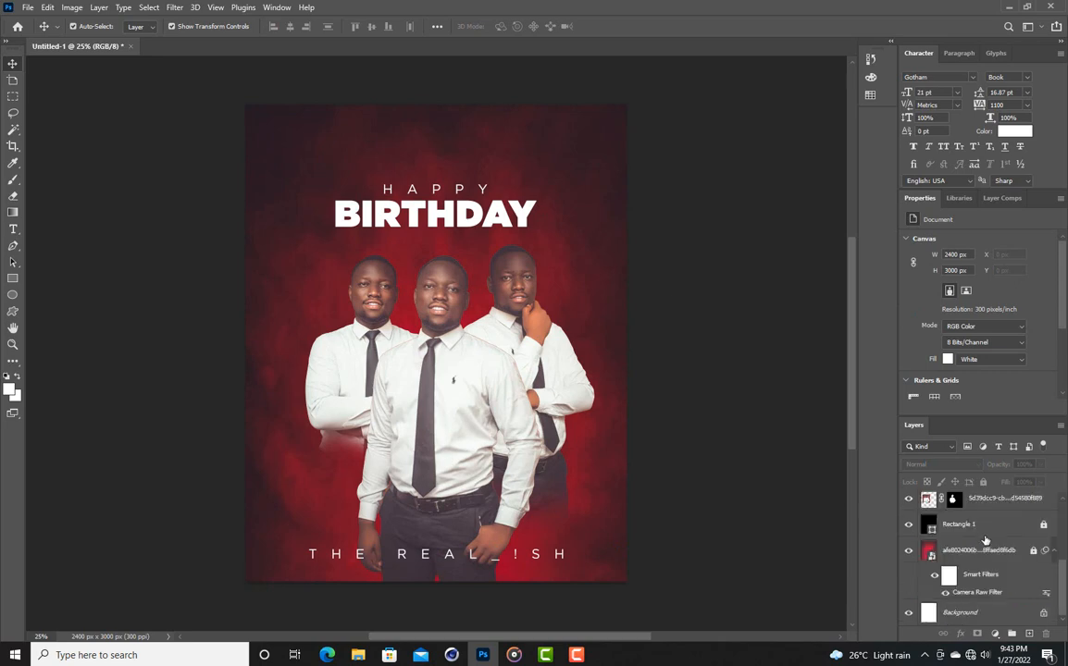
pyautogui.click(978, 525)
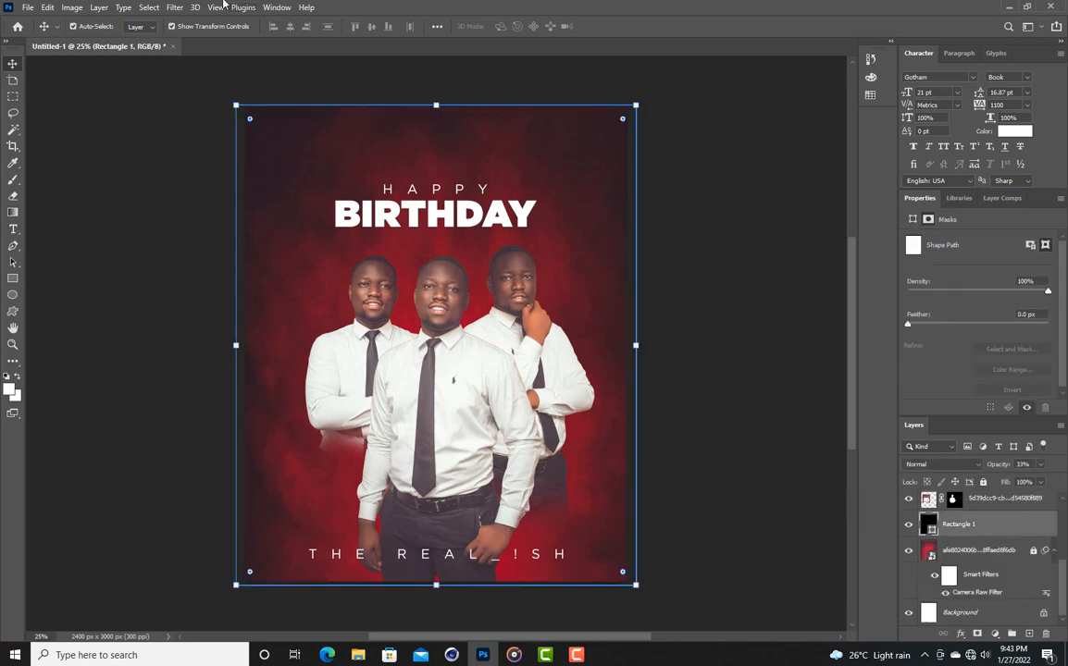
pyautogui.click(180, 9)
pyautogui.click(193, 21)
pyautogui.click(715, 227)
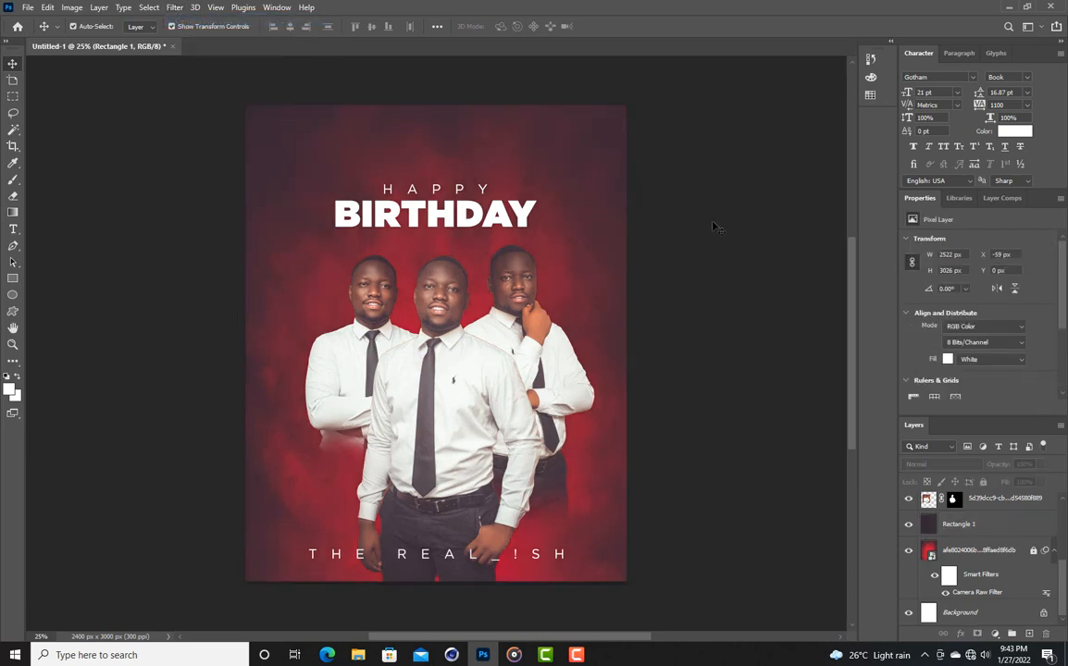